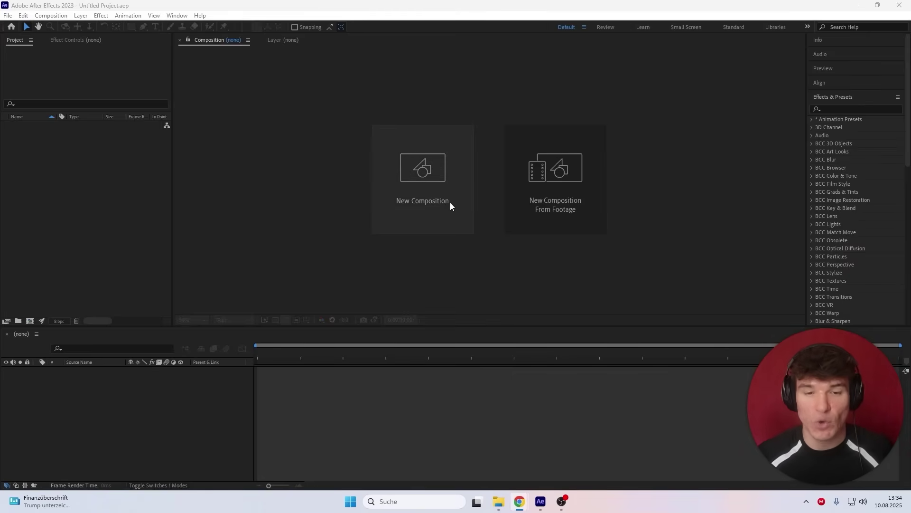
# - Start a new 1080 × 1080 px composition at 60 frames per second with a duration of 10 seconds
pyautogui.click(442, 182)
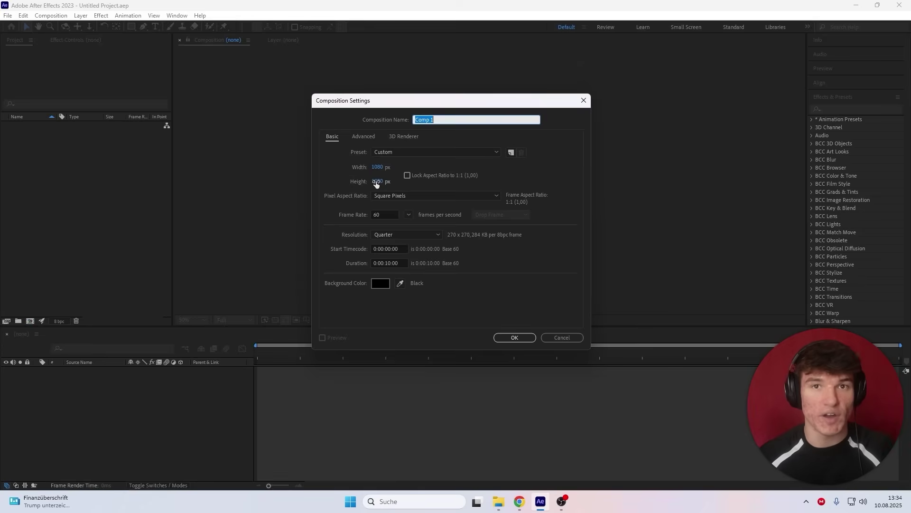
pyautogui.click(382, 216)
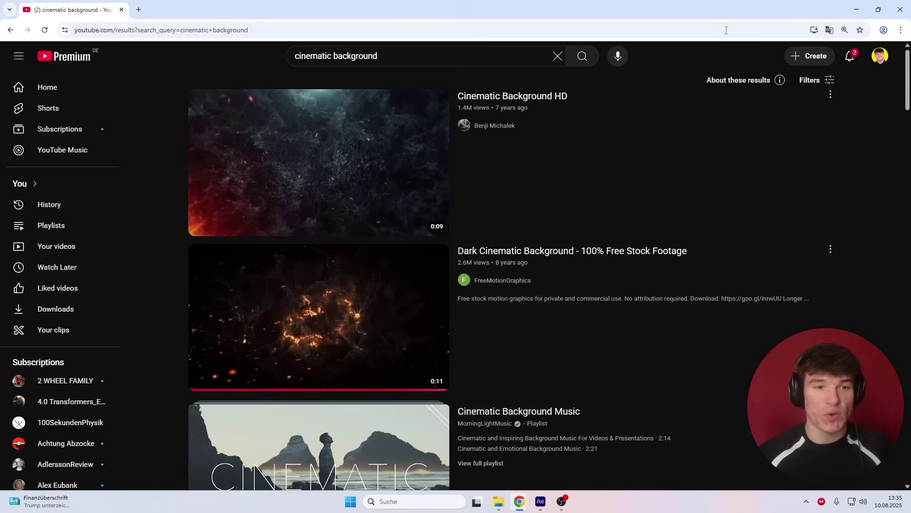
# - Browse the YouTube results for "cinematic background" and play the video "Dark Cinematic Background - 100% Free Stock Footage"
pyautogui.click(401, 57)
pyautogui.moveTo(401, 57); pyautogui.dragTo(300, 63)
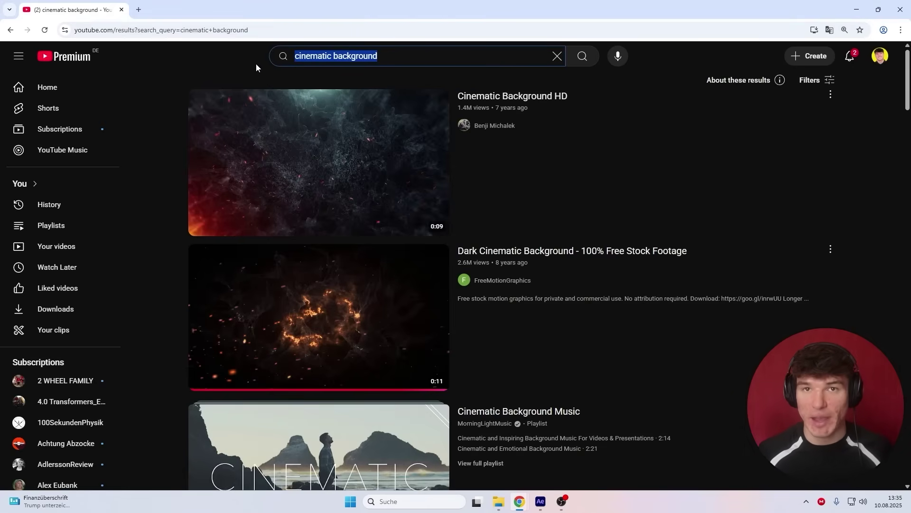
pyautogui.click(252, 75)
pyautogui.scroll(-10, 152, 124)
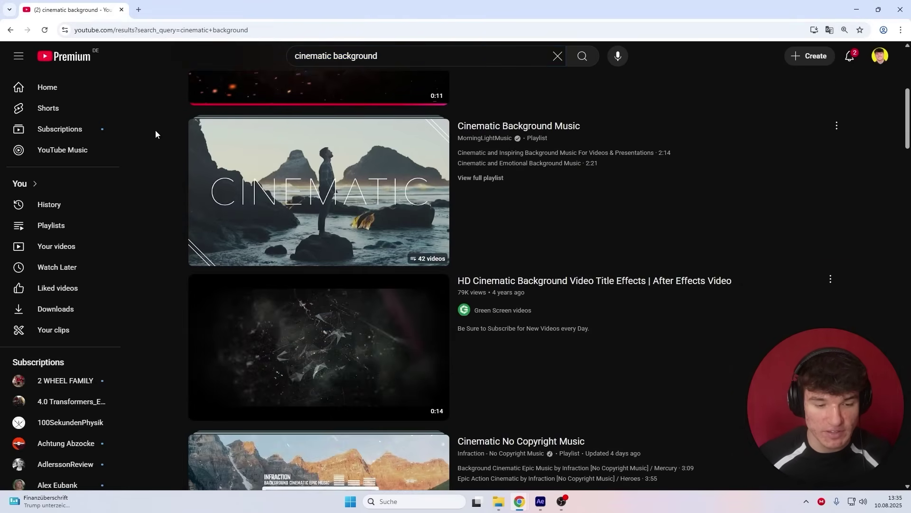
pyautogui.scroll(8, 166, 190)
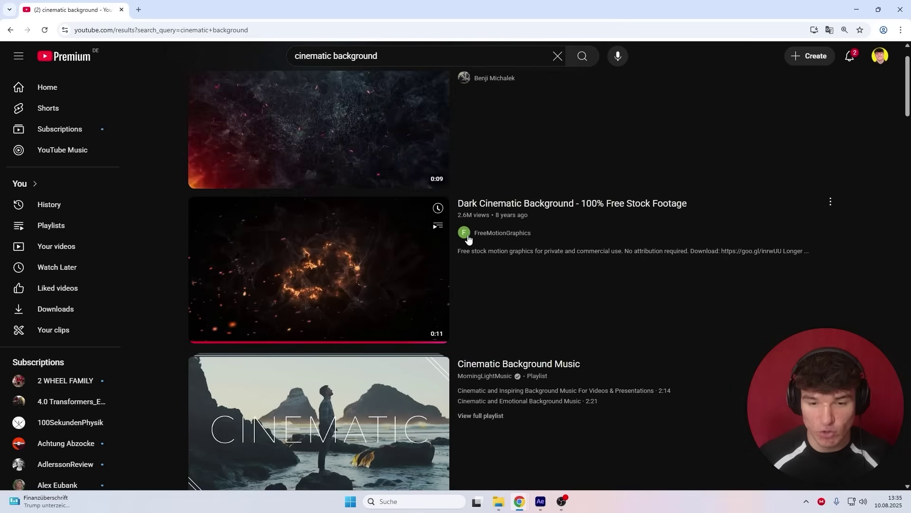
pyautogui.click(278, 258)
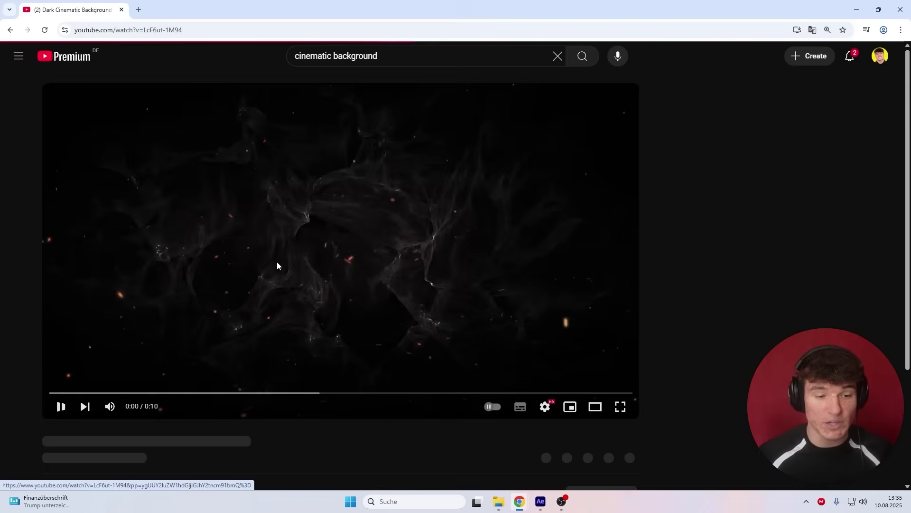
pyautogui.moveTo(215, 392); pyautogui.dragTo(254, 382)
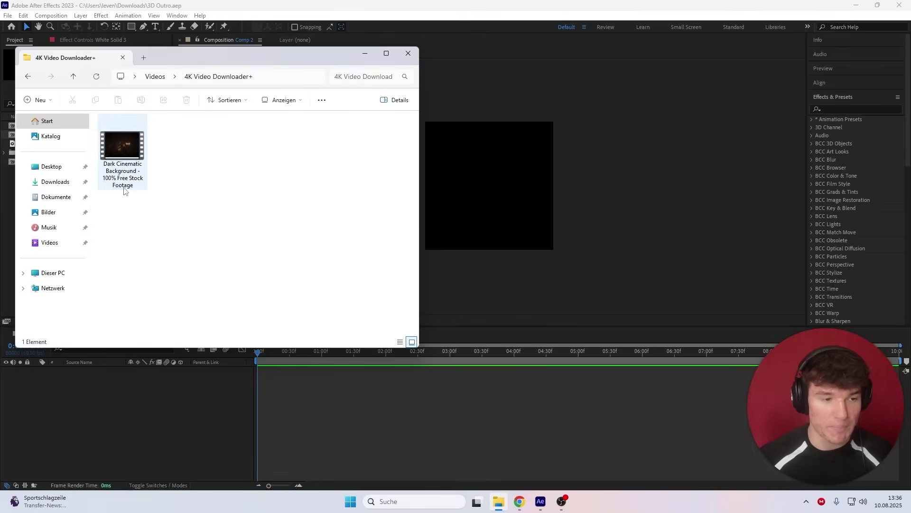
# - Import the downloaded Dark Cinematic Background video from File Explorer into Comp 2 in After Effects and preview it
pyautogui.moveTo(129, 157); pyautogui.dragTo(479, 229)
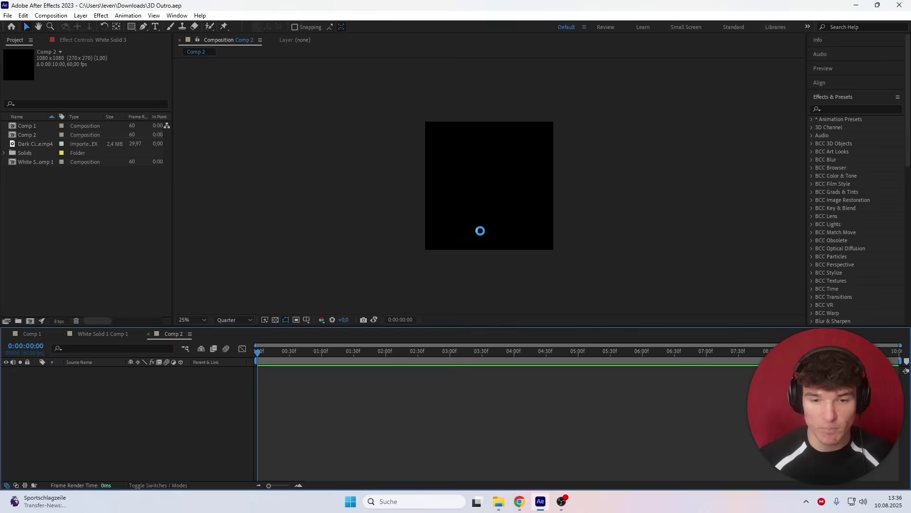
pyautogui.press('space')
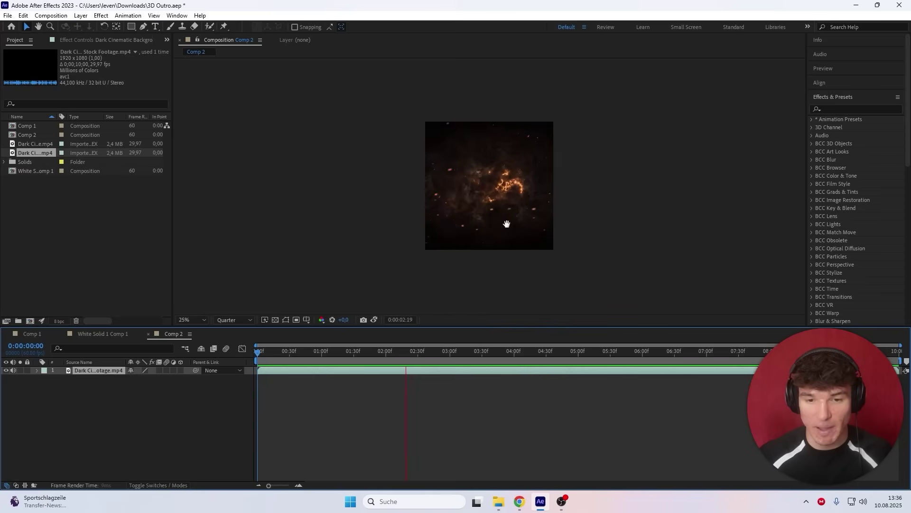
pyautogui.press('space')
# - Trim the first 2 seconds off the background footage and move the clip back to the start of the timeline
pyautogui.moveTo(411, 352); pyautogui.dragTo(384, 354)
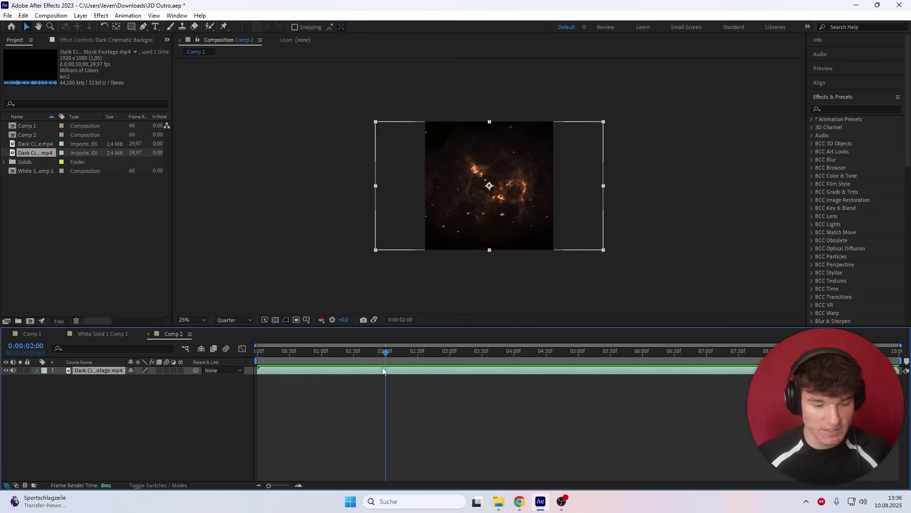
pyautogui.press('[')
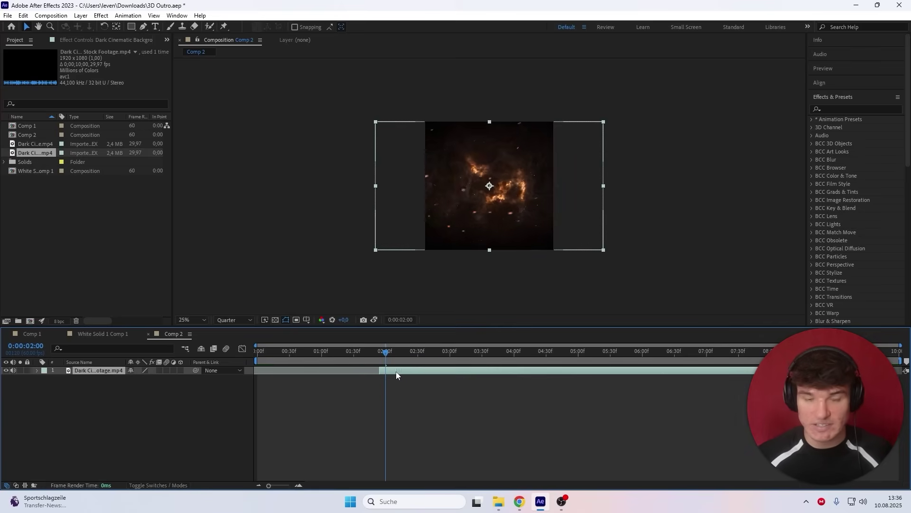
pyautogui.moveTo(395, 371); pyautogui.dragTo(278, 376)
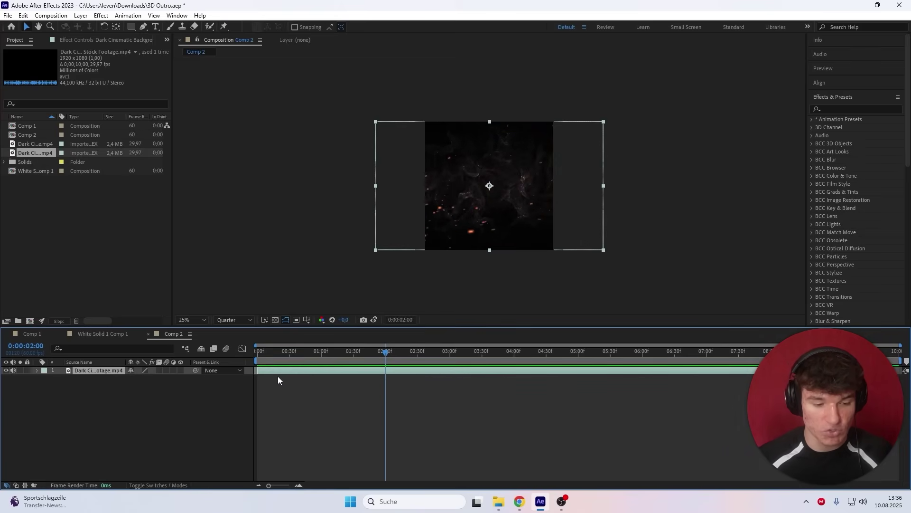
pyautogui.press('Home')
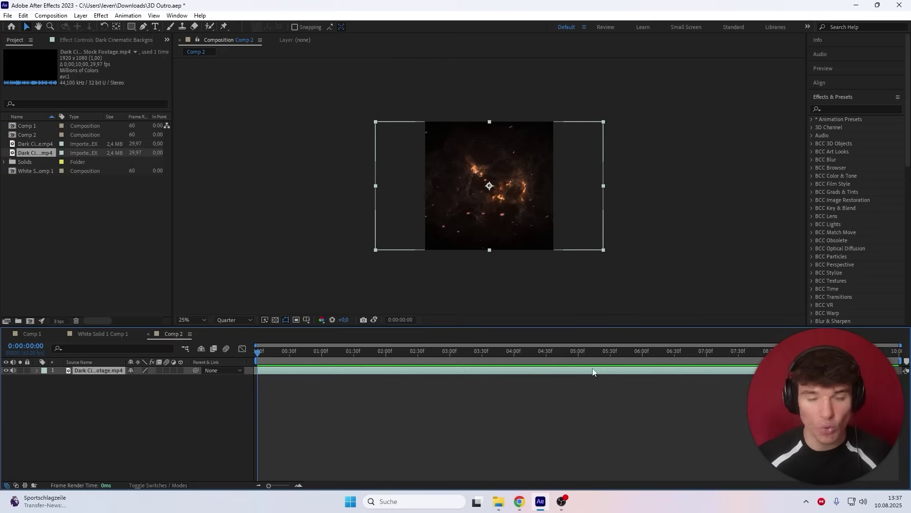
# - Split the background footage at 5 seconds and delete the part after the cut
pyautogui.moveTo(572, 351); pyautogui.dragTo(577, 360)
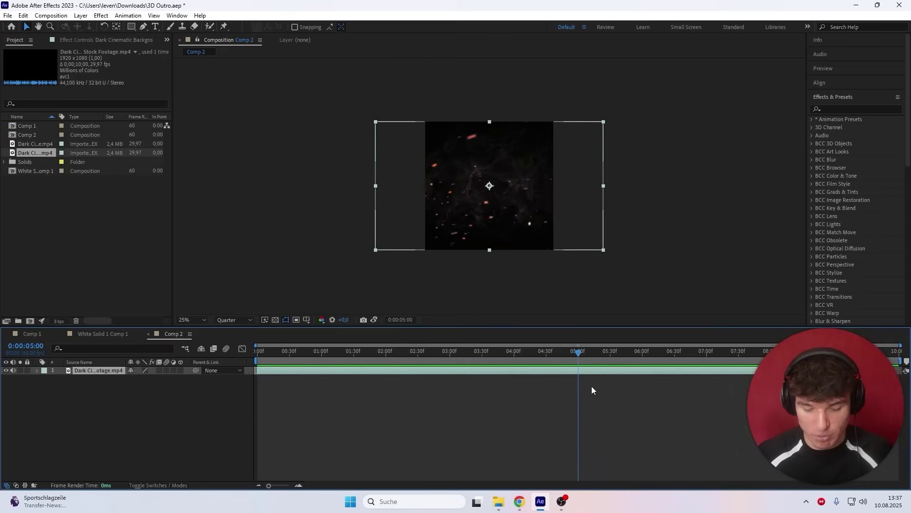
pyautogui.hotkey('ctrl', 'shift', 'd')
pyautogui.press('pageup')
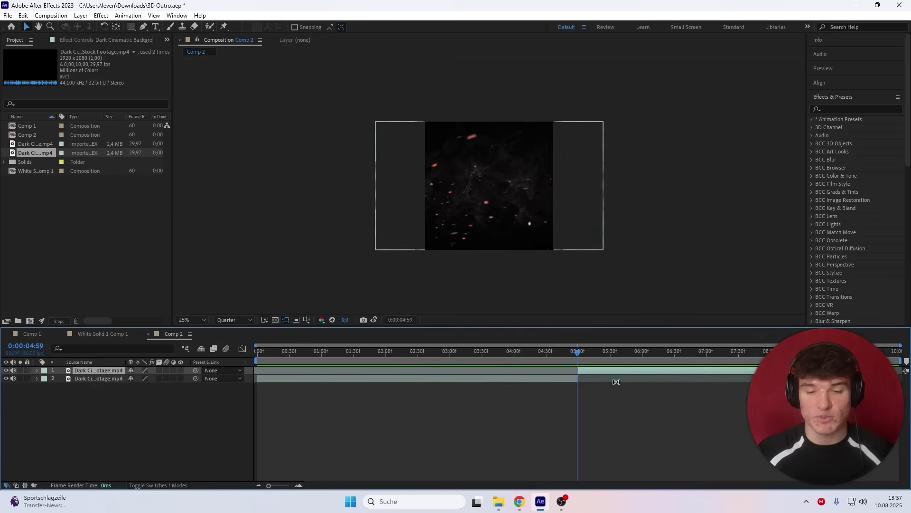
pyautogui.press('Delete')
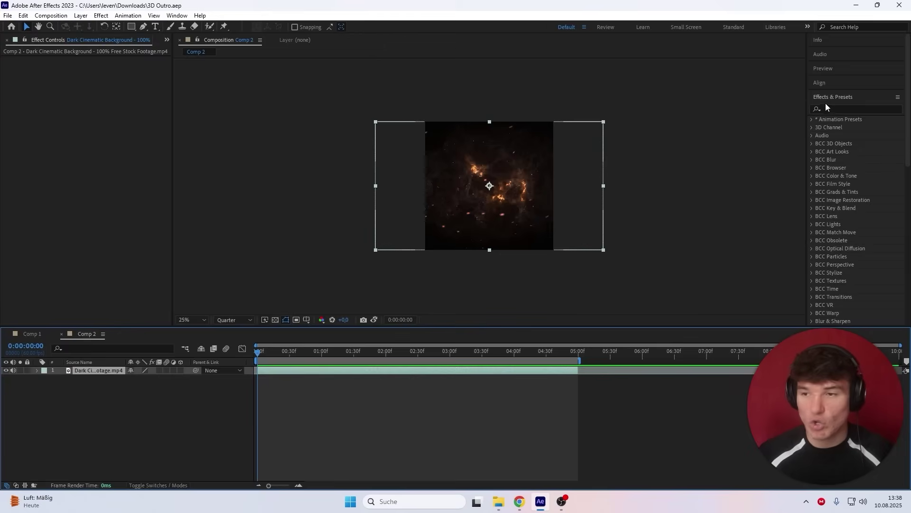
# - Find the Deep Glow effect and apply it to the background footage layer
pyautogui.click(827, 109)
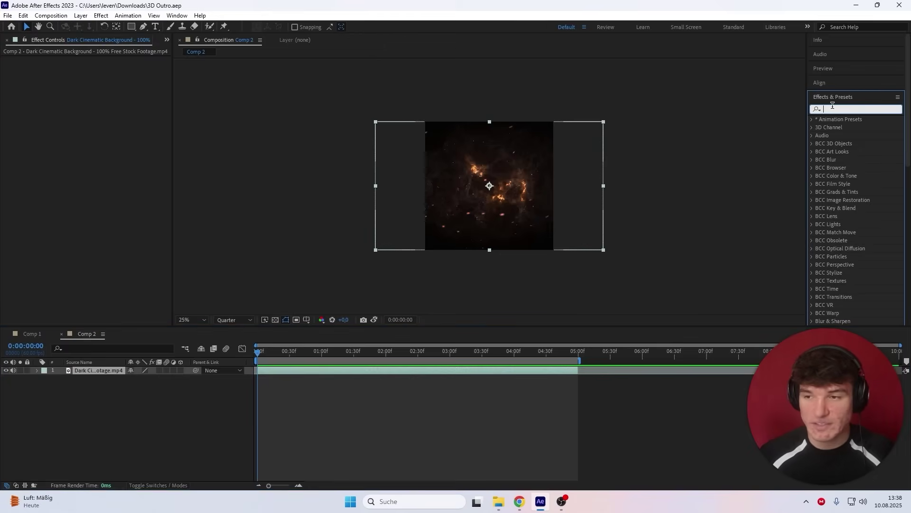
pyautogui.write('deep glow')
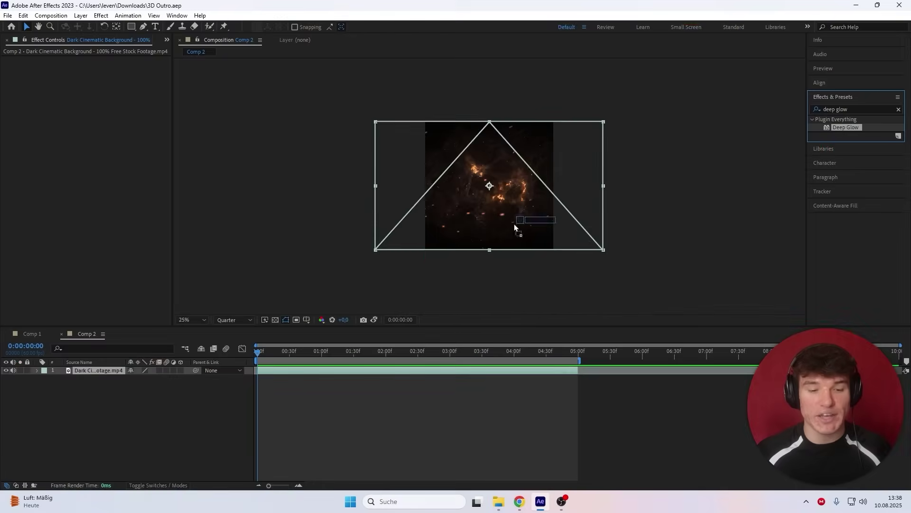
pyautogui.moveTo(514, 227); pyautogui.dragTo(515, 227)
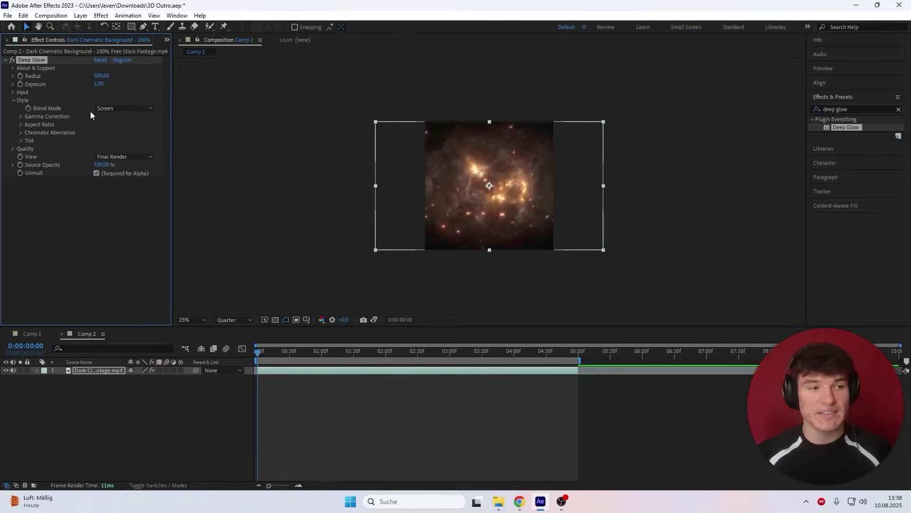
# - Set the Deep Glow radius to 100 and its exposure to 0,1
pyautogui.click(102, 76)
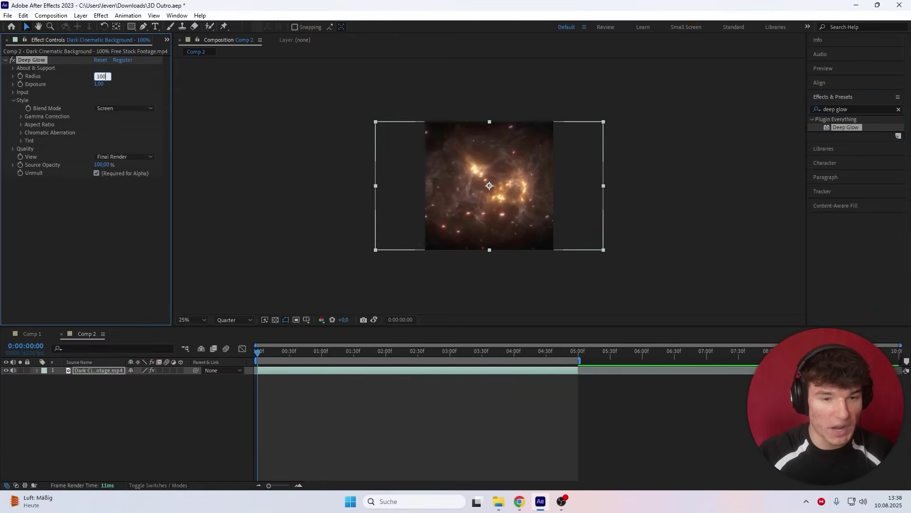
pyautogui.press('Return')
pyautogui.click(98, 84)
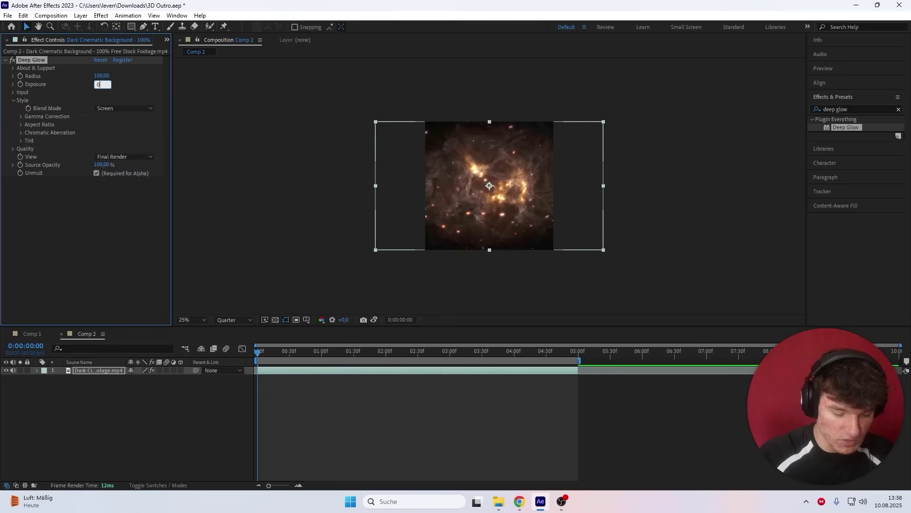
pyautogui.write('0,1')
pyautogui.press('Return')
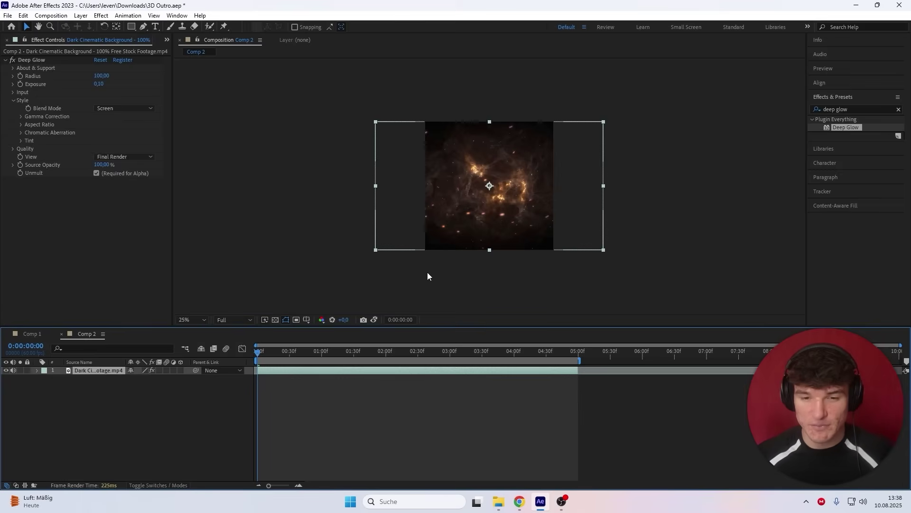
pyautogui.press('.')
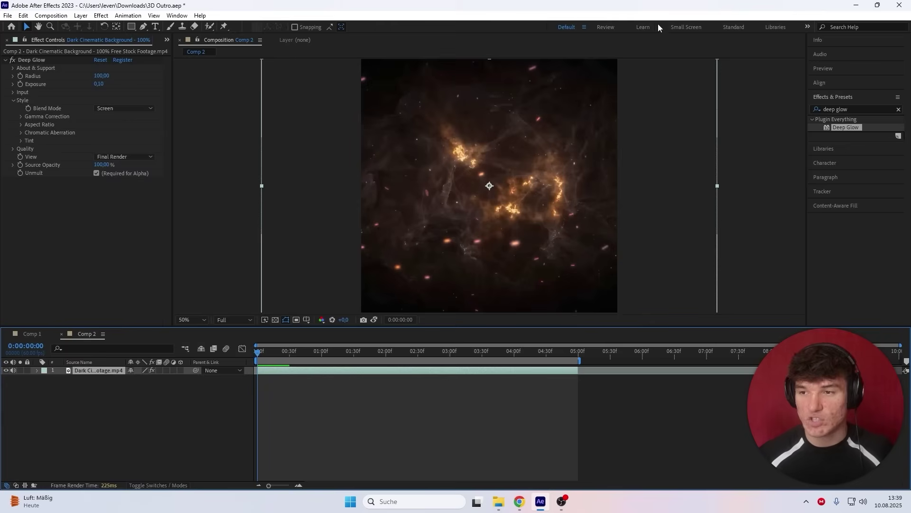
# - Find the BCC Vignette effect and apply it to the background footage layer
pyautogui.click(855, 108)
pyautogui.write('bcc vign')
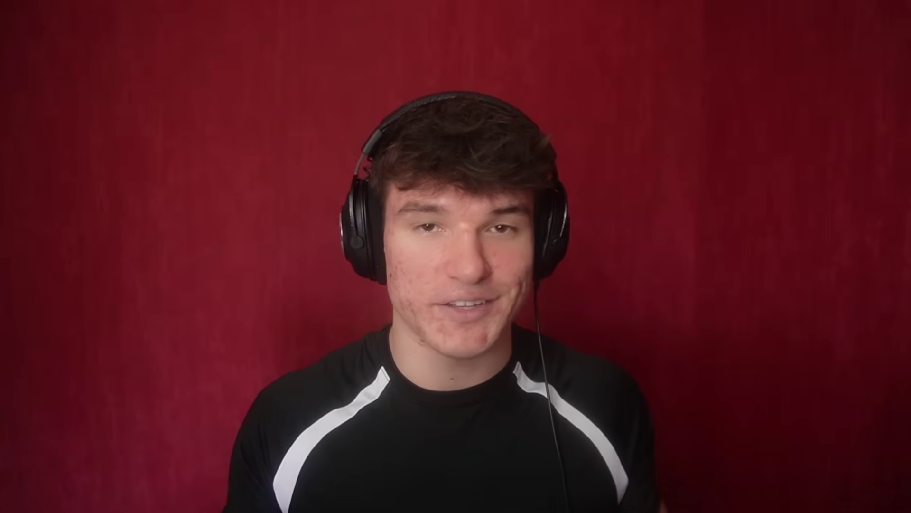
pyautogui.moveTo(848, 127); pyautogui.dragTo(303, 373)
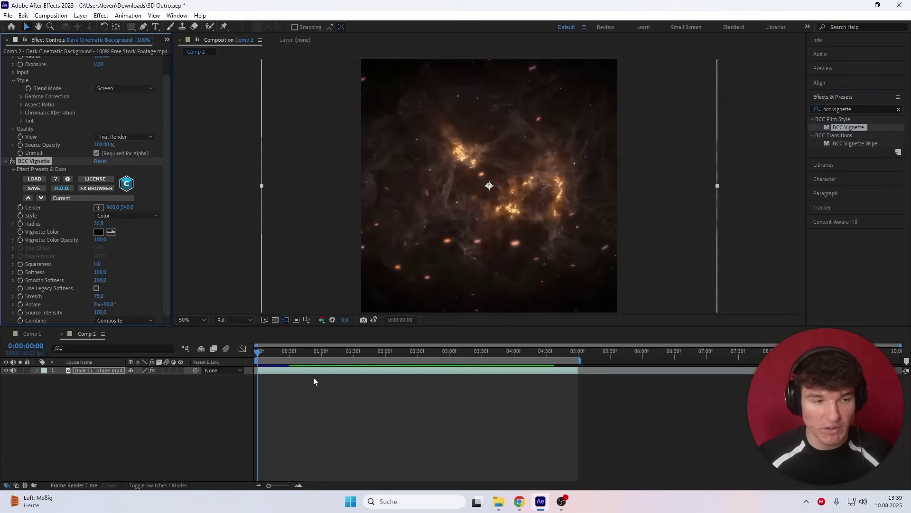
# - Set the vignette's radius to 30, its color to dark gray and its softness to 250
pyautogui.click(97, 224)
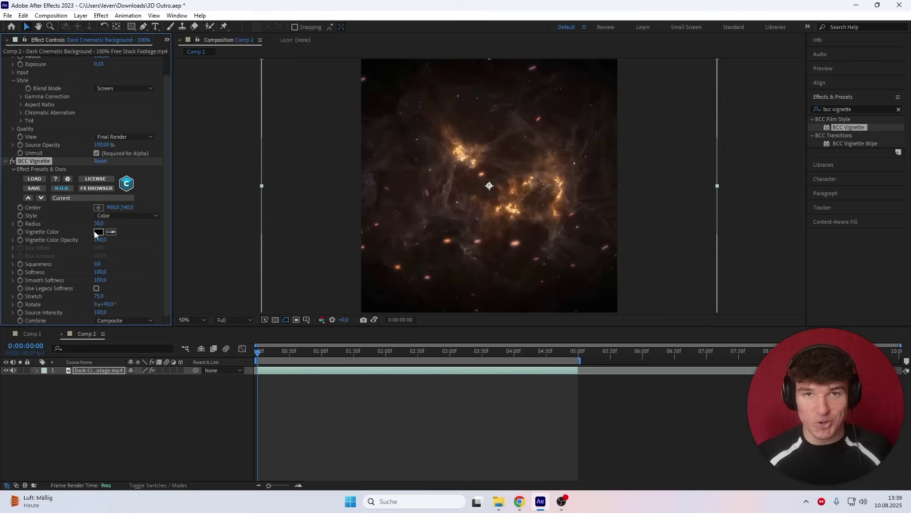
pyautogui.click(99, 232)
pyautogui.moveTo(41, 226); pyautogui.dragTo(31, 222)
pyautogui.click(228, 143)
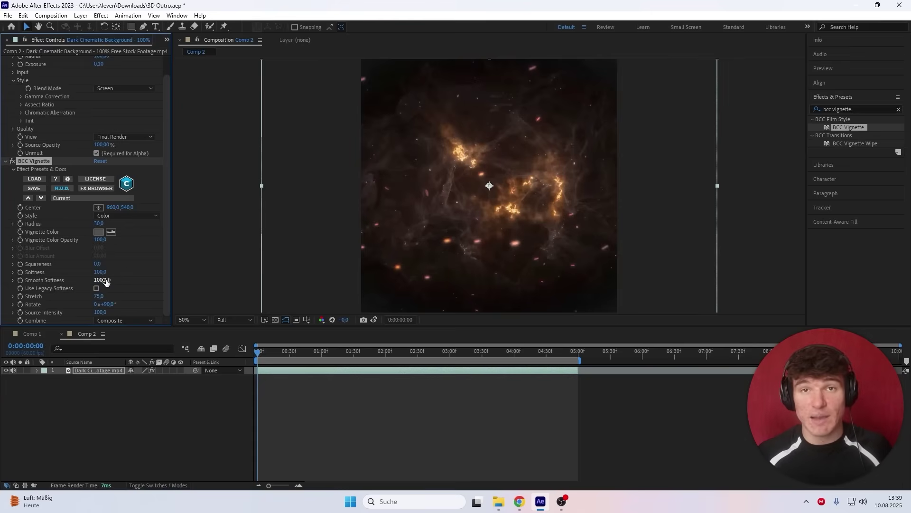
pyautogui.click(100, 272)
pyautogui.write('250')
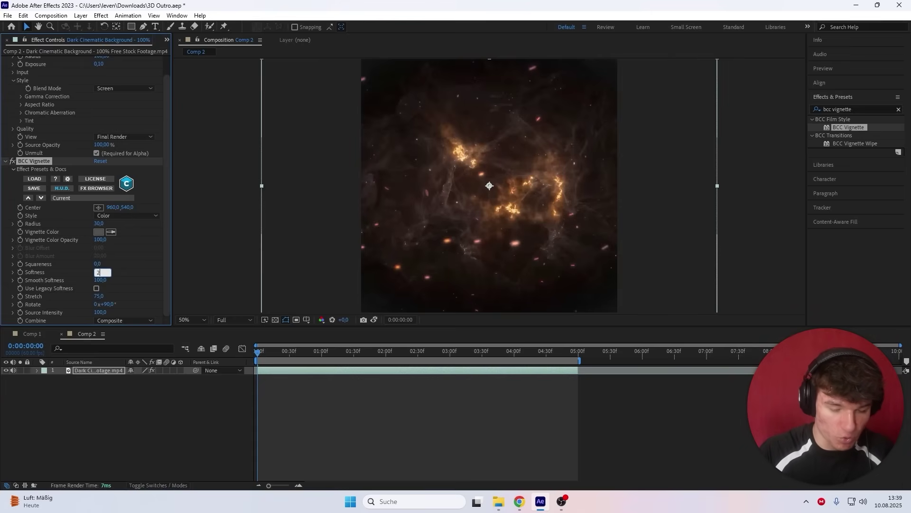
pyautogui.press('Return')
pyautogui.scroll(-2, 466, 174)
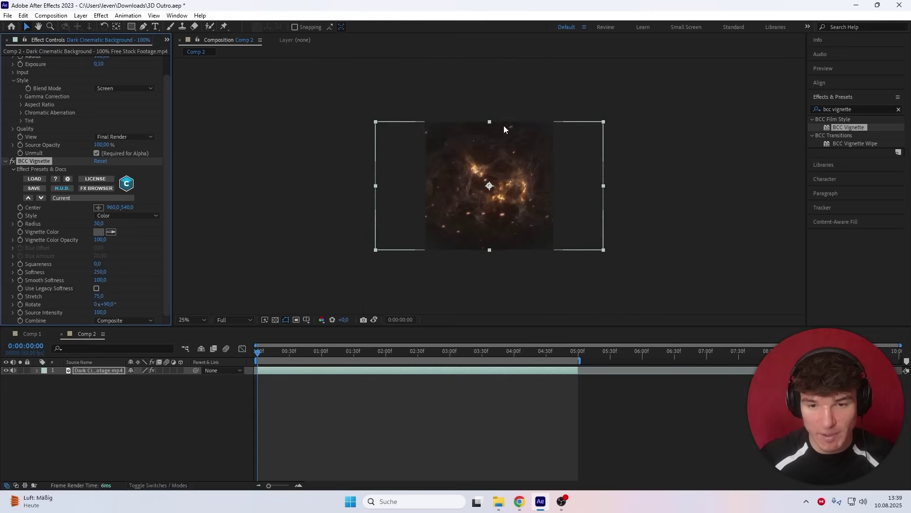
pyautogui.scroll(2, 435, 194)
# - Apply the Brightness & Contrast effect to the background footage with a contrast of 30
pyautogui.click(899, 109)
pyautogui.write('brig')
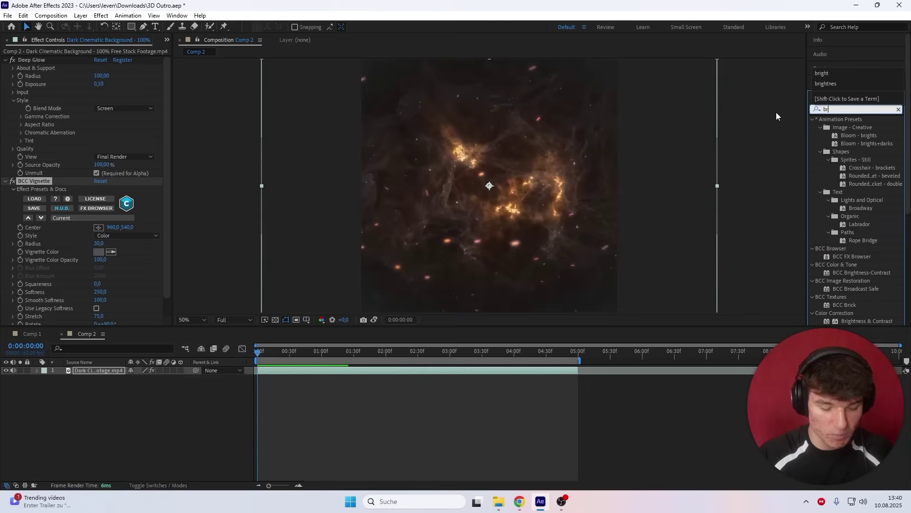
pyautogui.write('htness')
pyautogui.moveTo(866, 143); pyautogui.dragTo(391, 377)
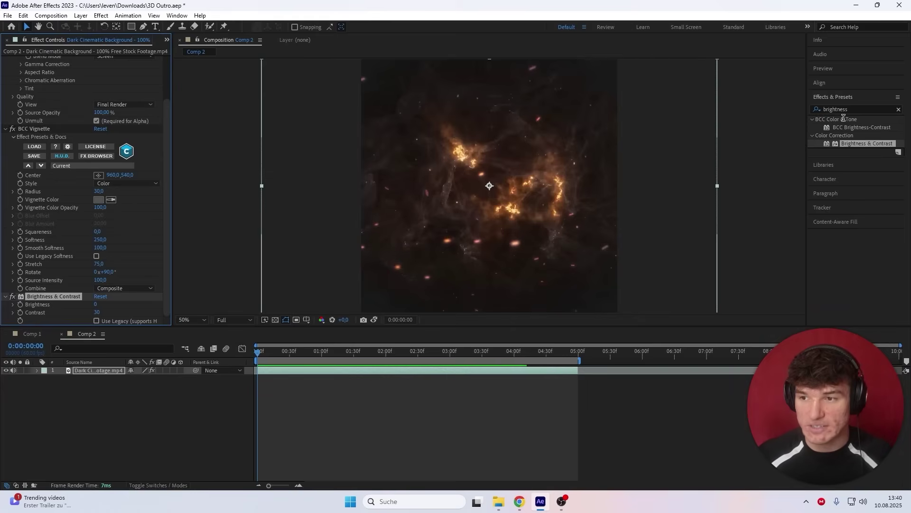
# - Find the Tint effect and apply it to the background footage layer
pyautogui.doubleClick(830, 110)
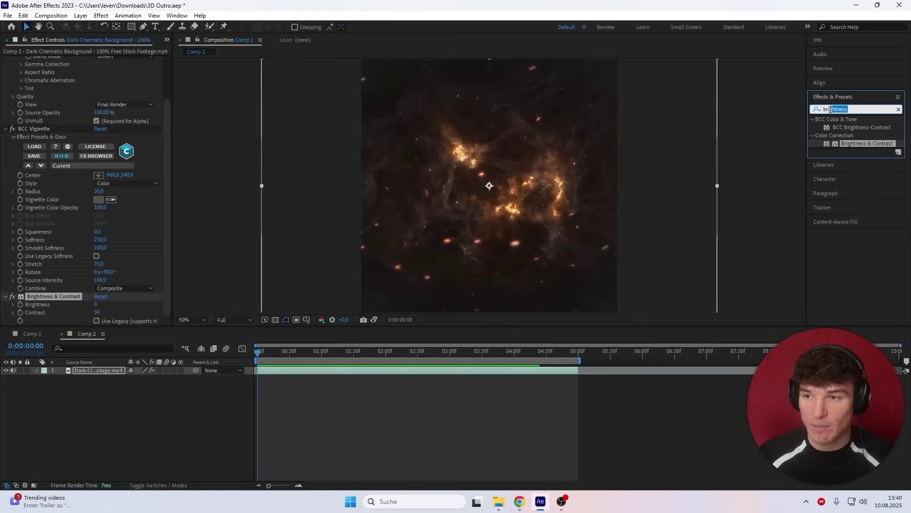
pyautogui.write('tint')
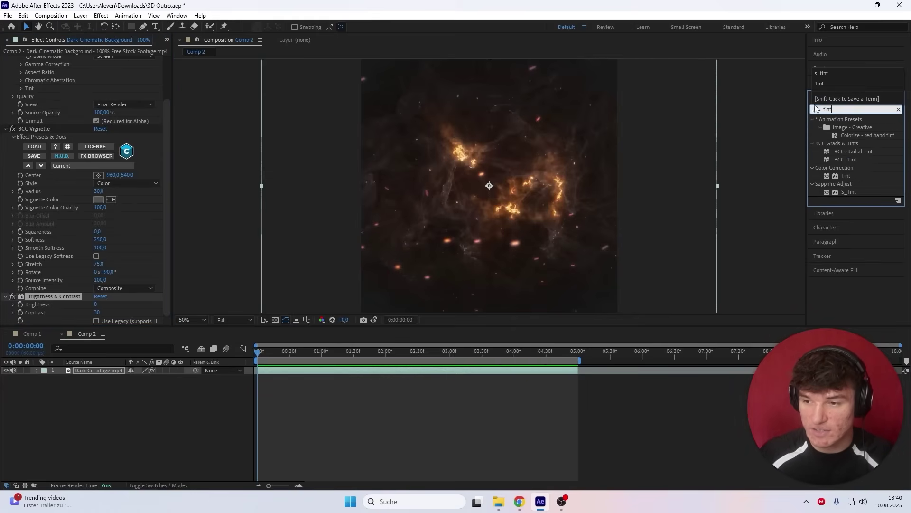
pyautogui.moveTo(847, 176); pyautogui.dragTo(325, 371)
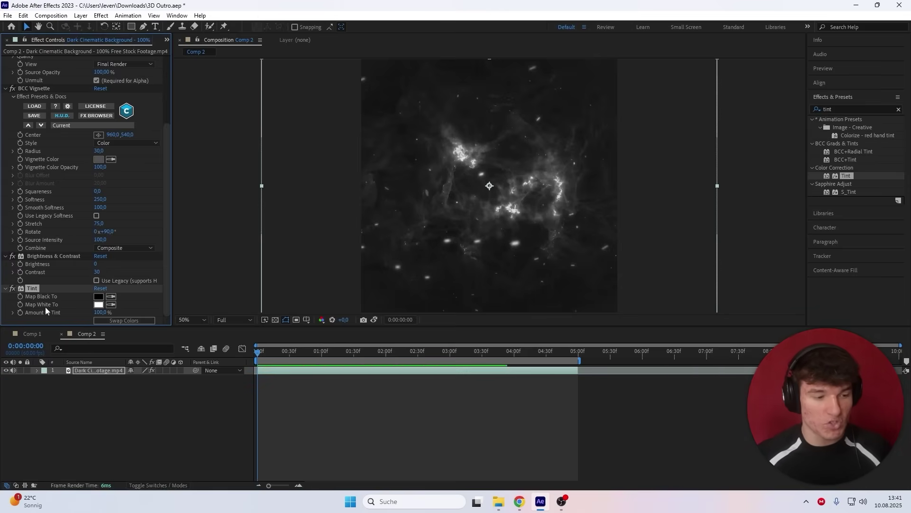
# - Map the tint's white to a light blue and preview the background footage
pyautogui.click(97, 305)
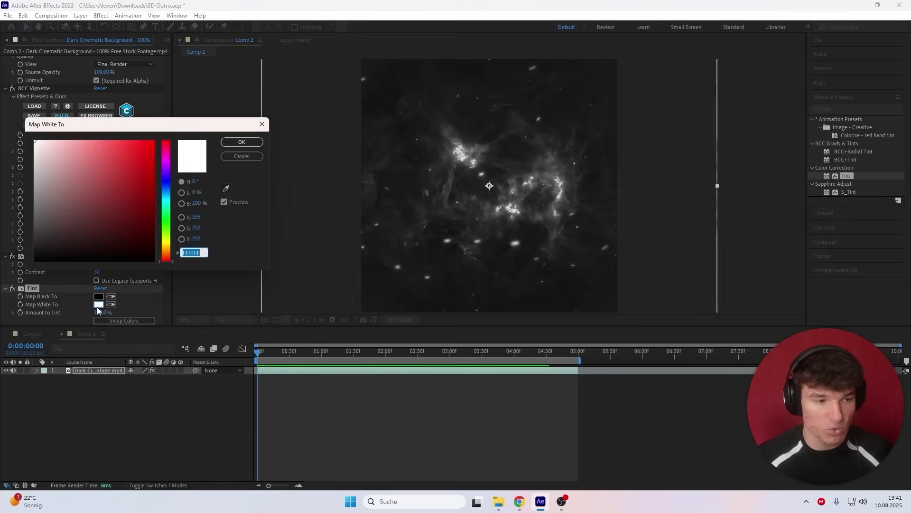
pyautogui.click(166, 191)
pyautogui.moveTo(60, 149); pyautogui.dragTo(111, 137)
pyautogui.press('Return')
pyautogui.click(343, 387)
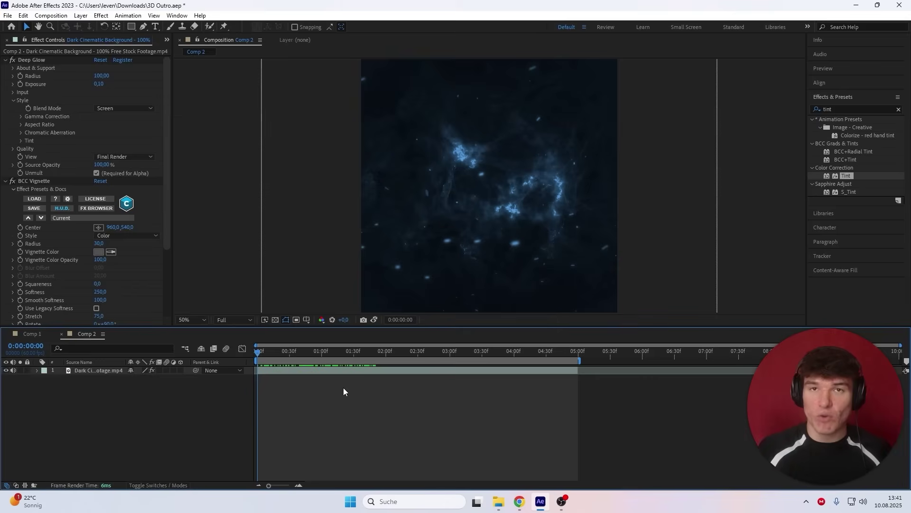
pyautogui.press('space')
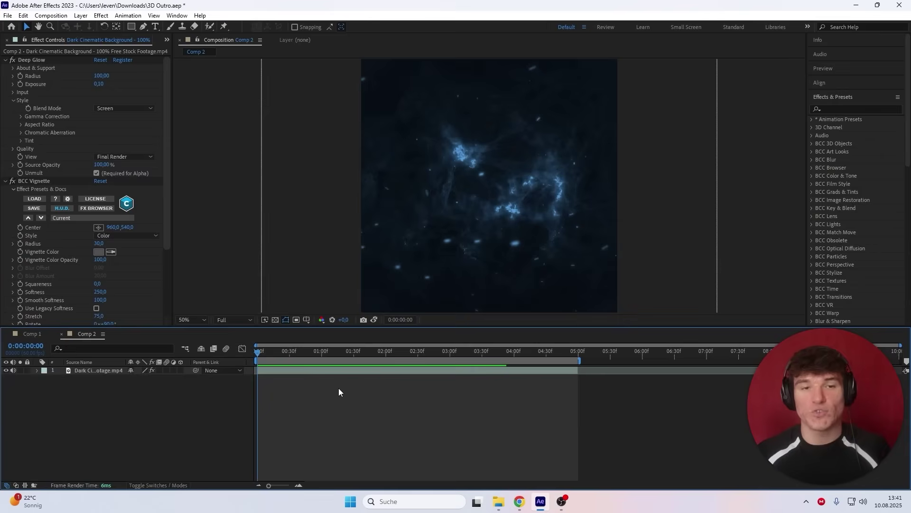
# - Create a new white solid layer of 1080 × 1080 px above the background footage
pyautogui.click(81, 16)
pyautogui.moveTo(95, 26)
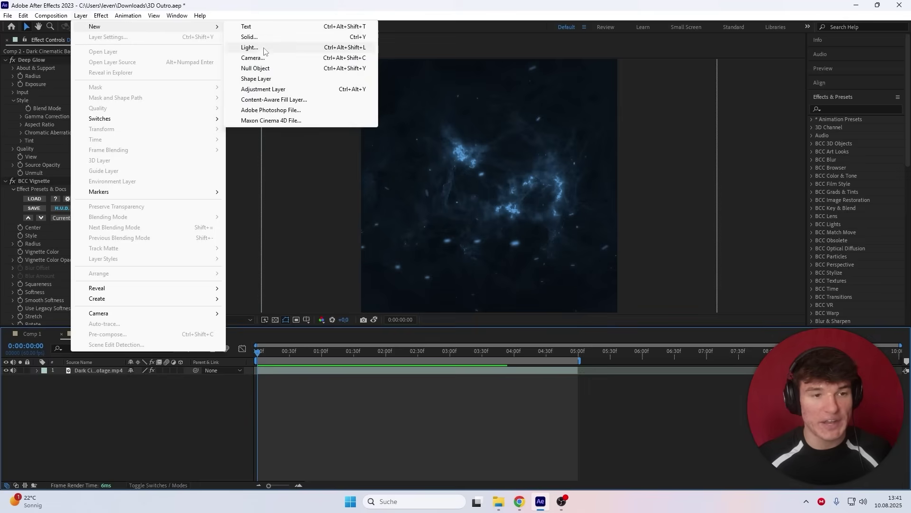
pyautogui.click(250, 36)
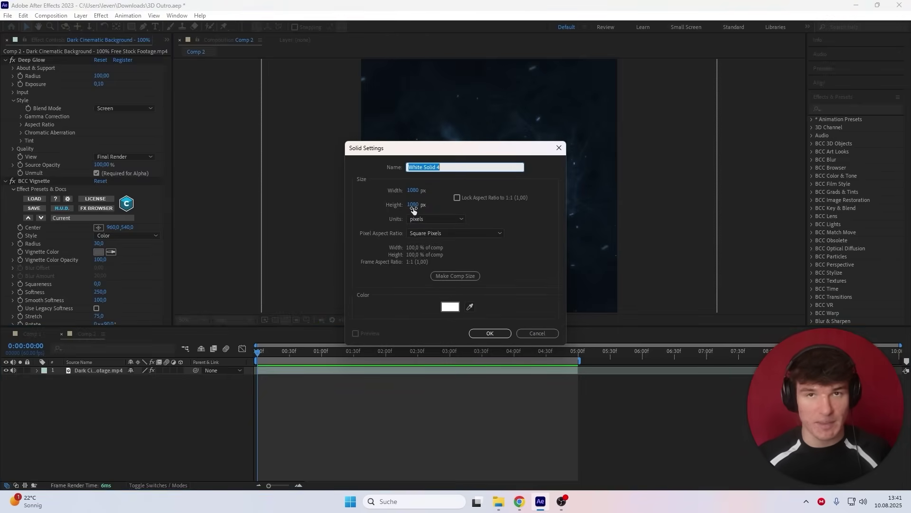
pyautogui.click(491, 333)
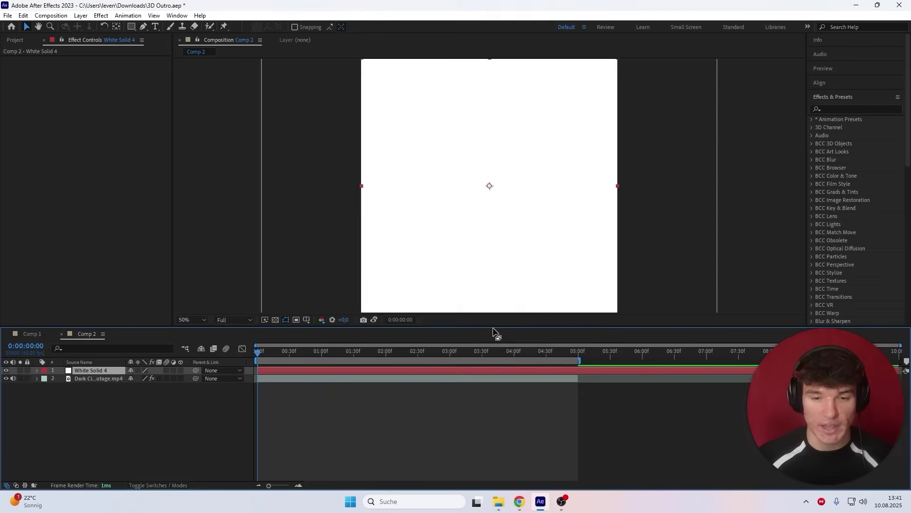
# - Find the CC Particle World effect and apply it to the white solid layer
pyautogui.click(832, 110)
pyautogui.write('cc p')
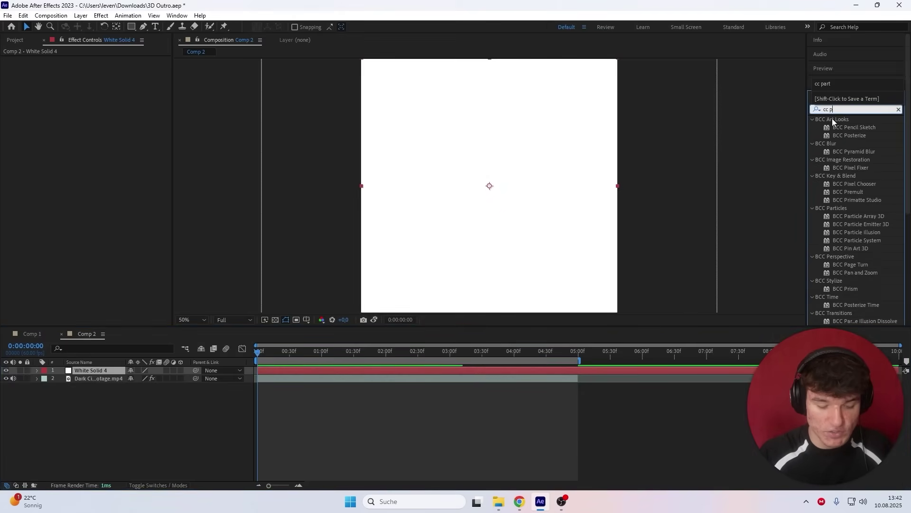
pyautogui.write('article world')
pyautogui.moveTo(853, 128); pyautogui.dragTo(372, 371)
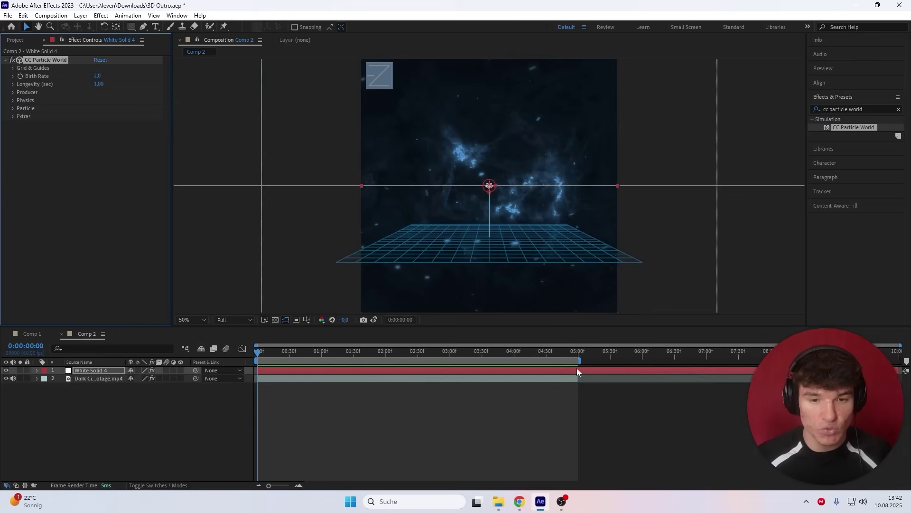
pyautogui.click(577, 370)
# - Set the particle birth rate to 0,1 and the producer's X, Y and Z radius to 1
pyautogui.click(98, 76)
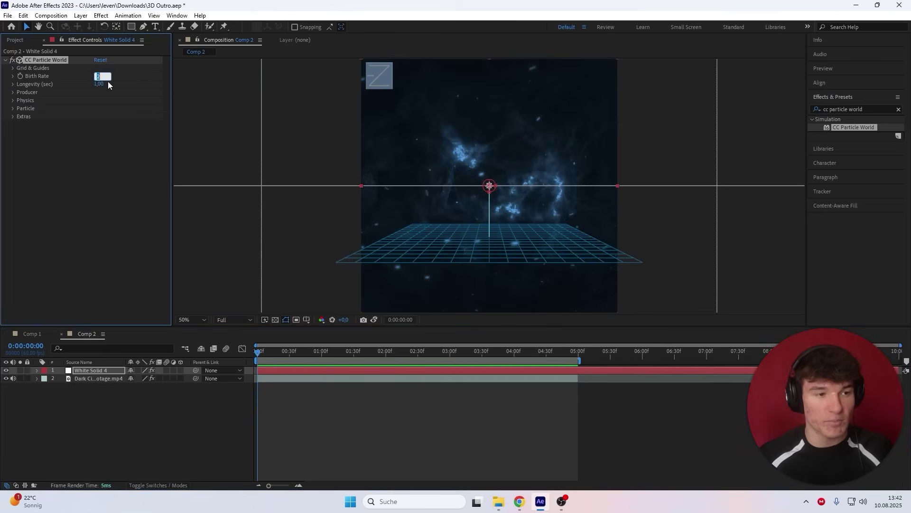
pyautogui.write('0,1')
pyautogui.click(14, 96)
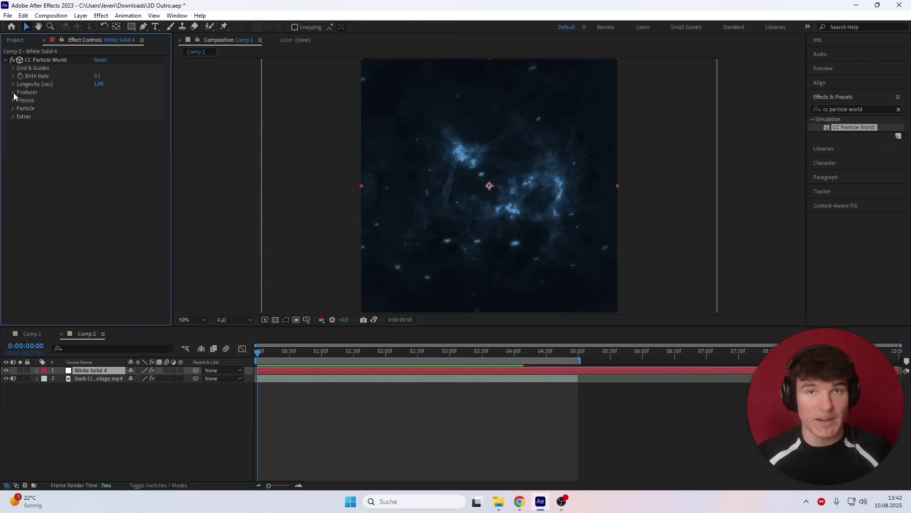
pyautogui.click(14, 93)
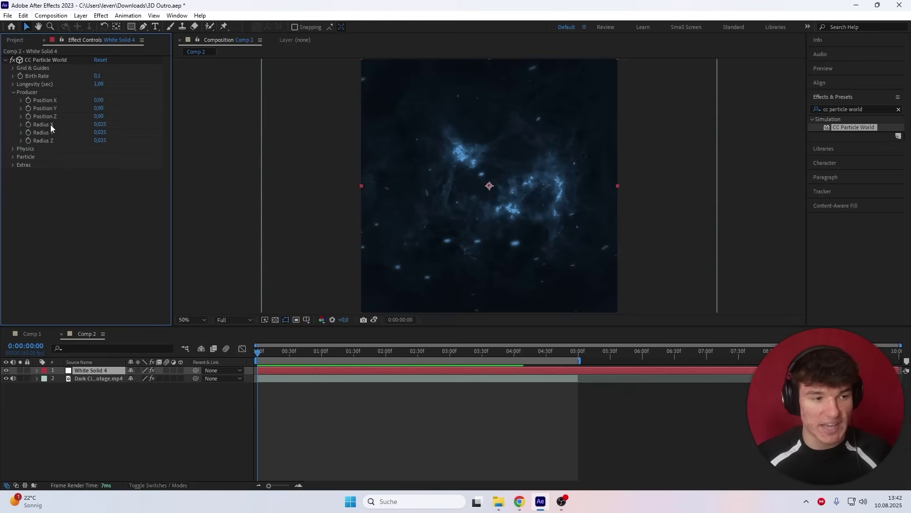
pyautogui.press('Return')
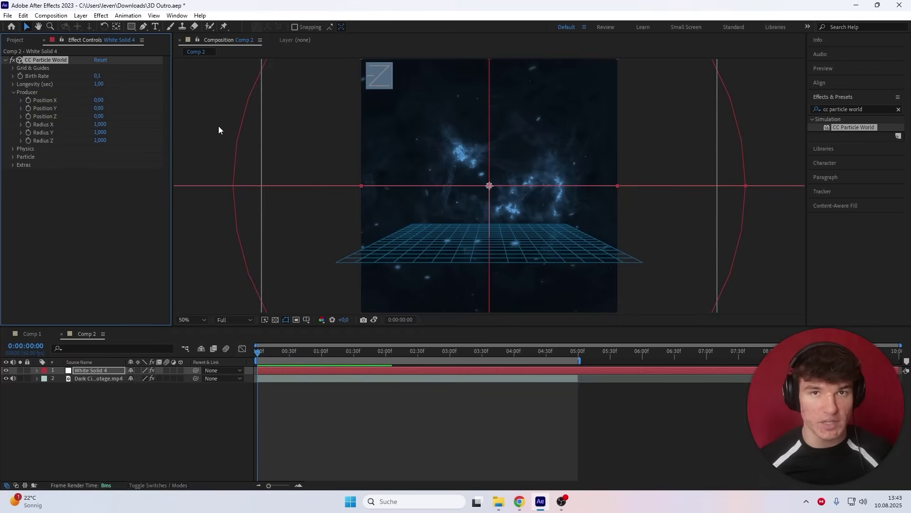
# - Set the particle physics to a velocity of 1,2 and a gravity of 0
pyautogui.click(13, 149)
pyautogui.click(98, 165)
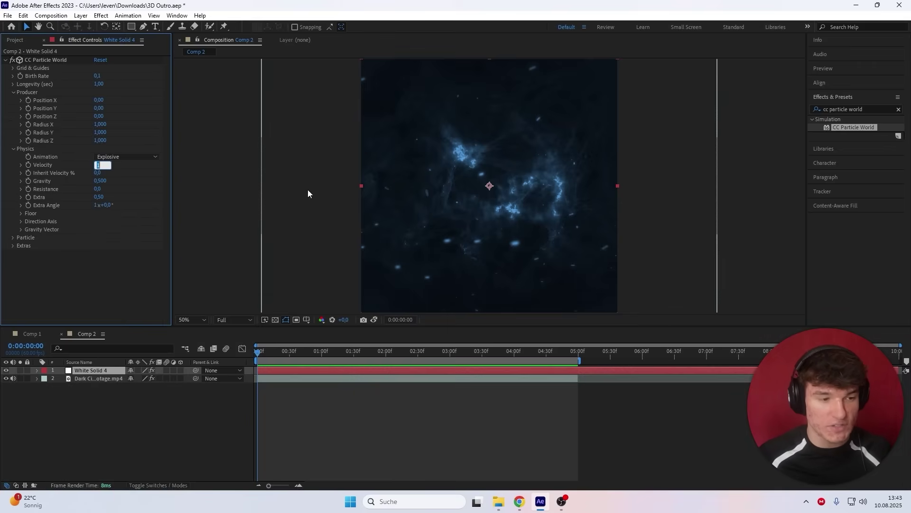
pyautogui.write('1,2')
pyautogui.press('Return')
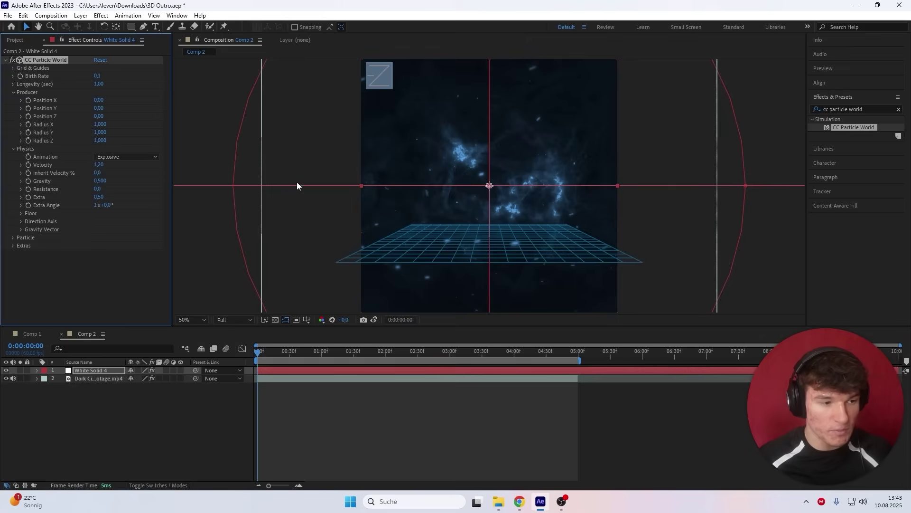
pyautogui.click(99, 181)
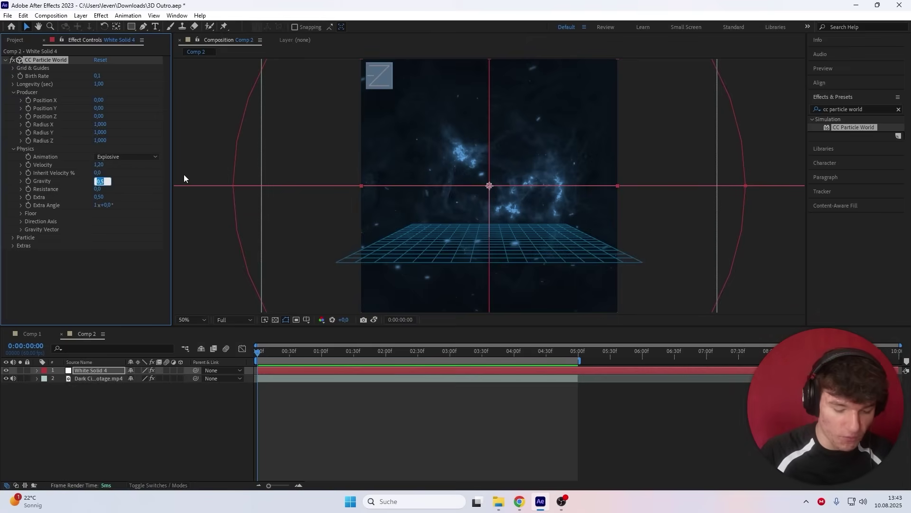
pyautogui.write('0')
pyautogui.press('Return')
# - Go to 0:00:01:01 and set the particles' birth color to light blue and their death color to dark blue
pyautogui.click(260, 354)
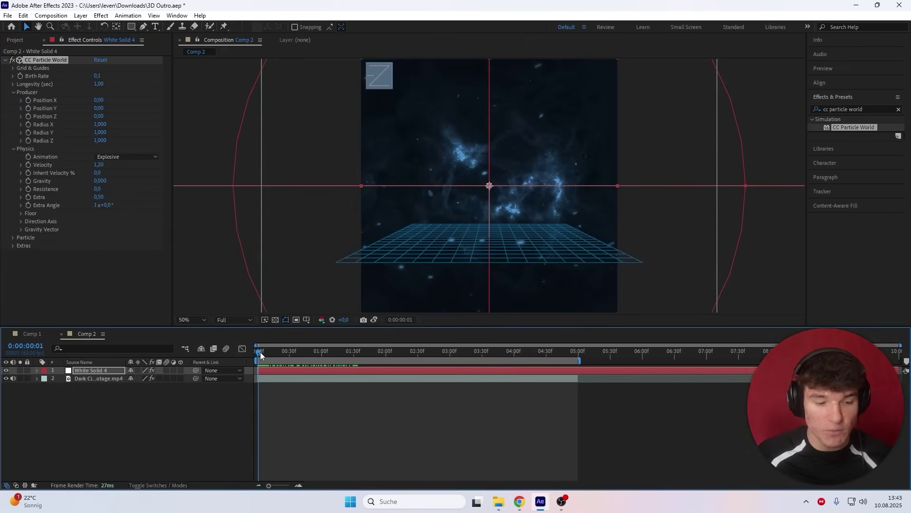
pyautogui.moveTo(260, 353); pyautogui.dragTo(323, 354)
pyautogui.press('.')
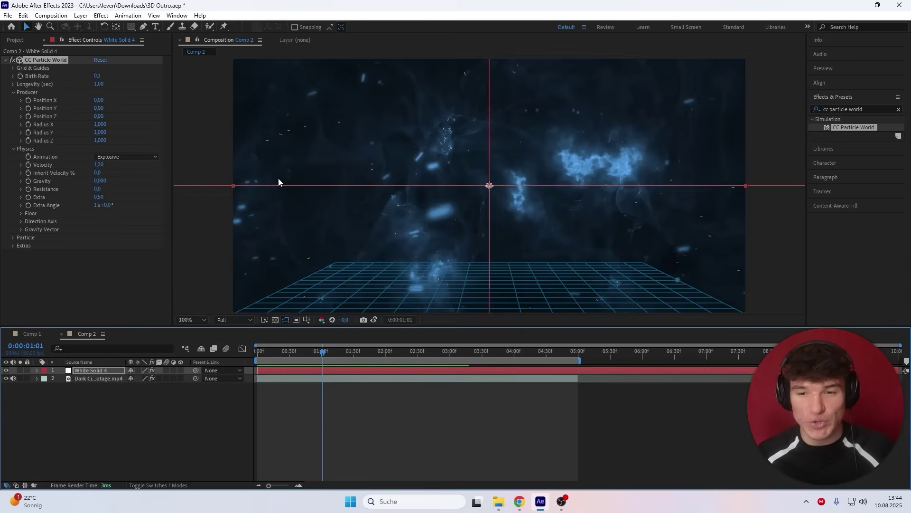
pyautogui.press(',')
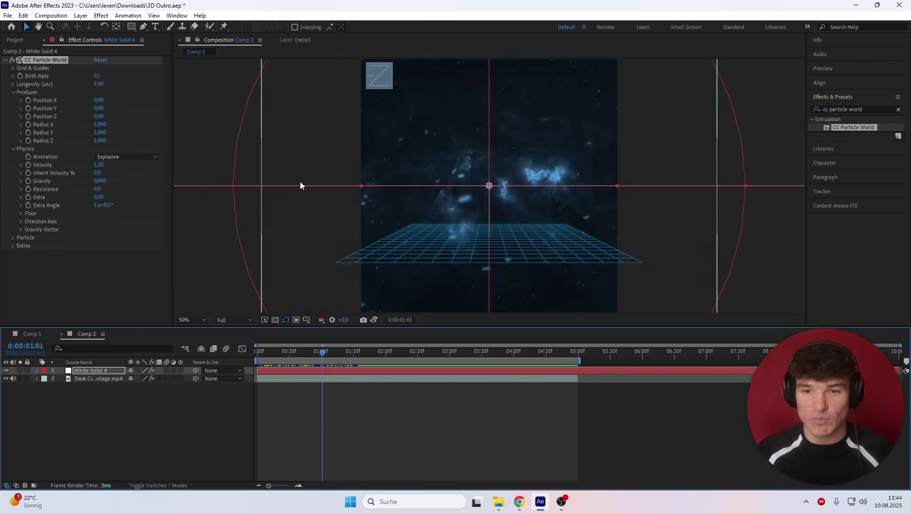
pyautogui.click(13, 237)
pyautogui.scroll(-2, 32, 245)
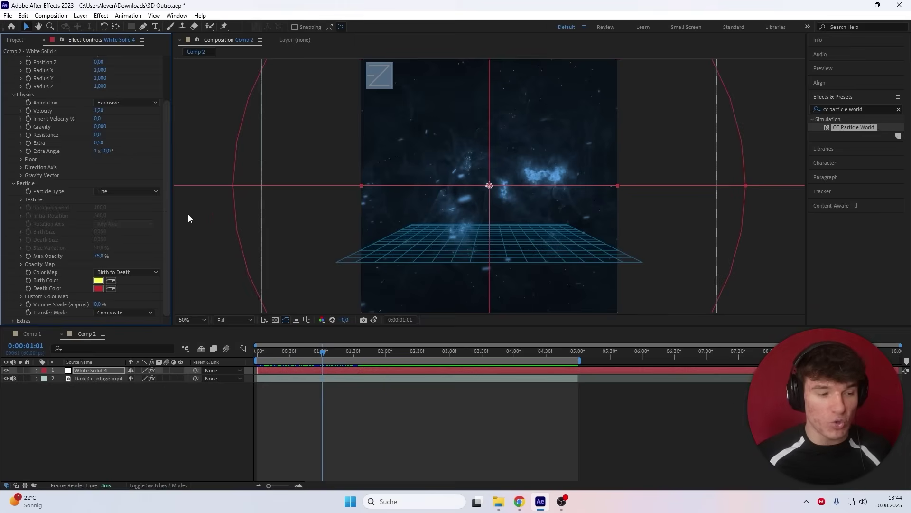
pyautogui.click(99, 280)
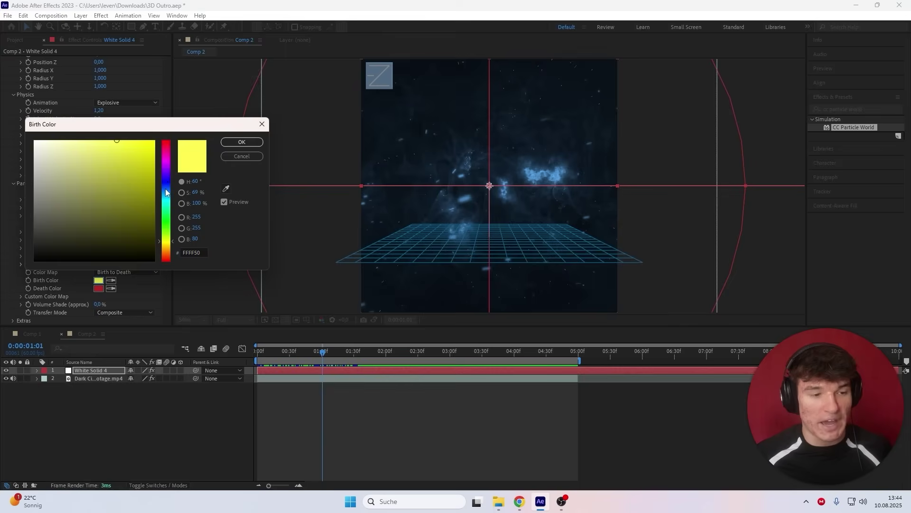
pyautogui.click(165, 189)
pyautogui.click(242, 142)
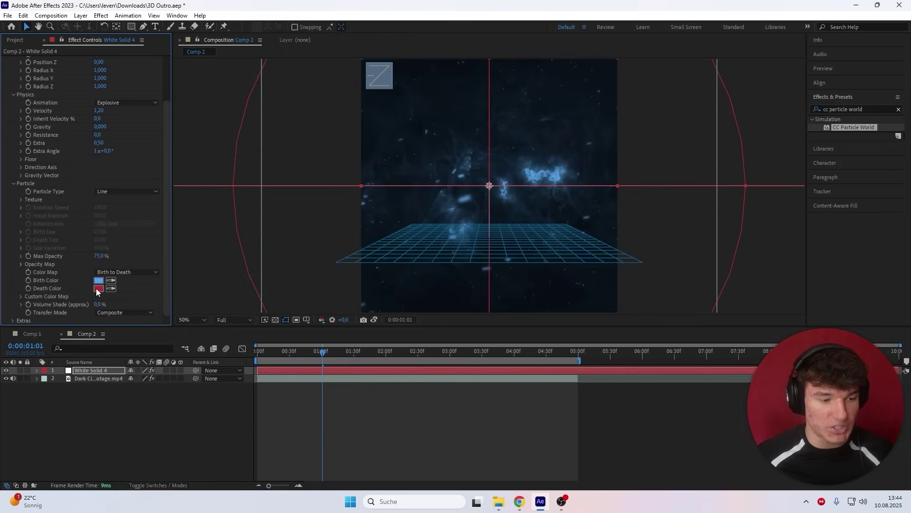
pyautogui.click(322, 337)
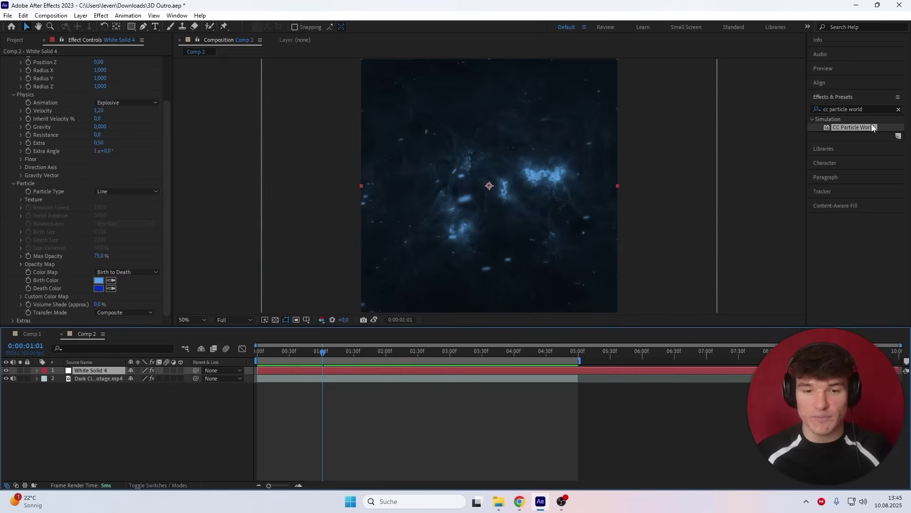
# - Find the Deep Glow effect and apply it to the white solid particle layer
pyautogui.click(854, 109)
pyautogui.write('deep gl')
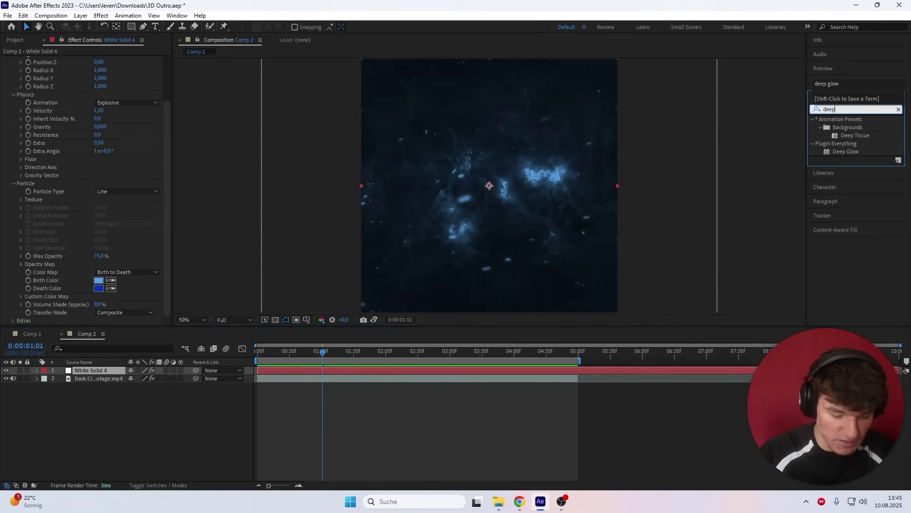
pyautogui.write('ow')
pyautogui.moveTo(827, 128); pyautogui.dragTo(362, 371)
pyautogui.click(102, 232)
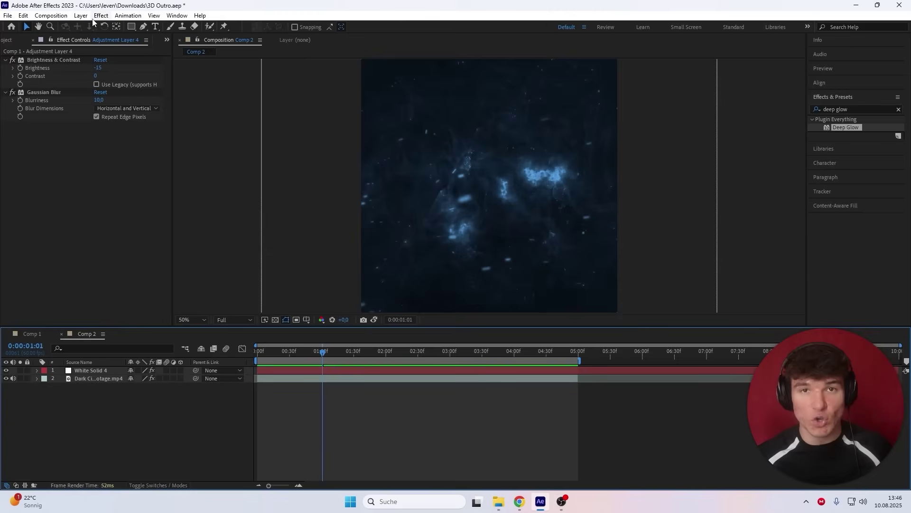
# - Create a new adjustment layer above the particle and background layers
pyautogui.click(84, 15)
pyautogui.moveTo(95, 27)
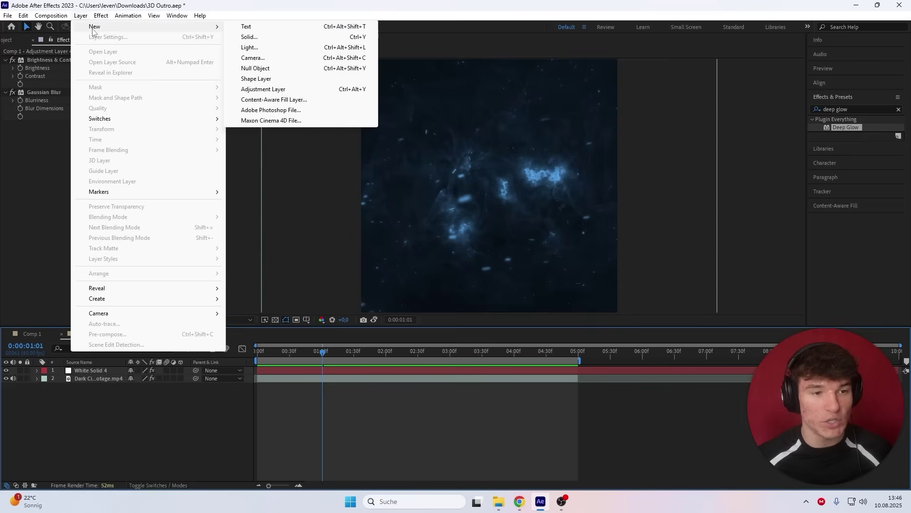
pyautogui.click(300, 90)
# - Apply the Brightness & Contrast effect to the adjustment layer with a brightness of -15
pyautogui.hotkey('ctrl', '5')
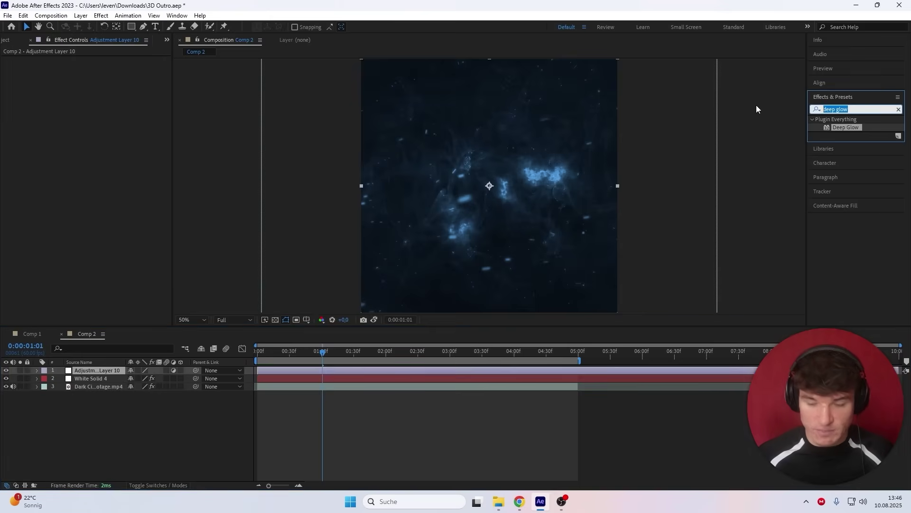
pyautogui.write('brightness')
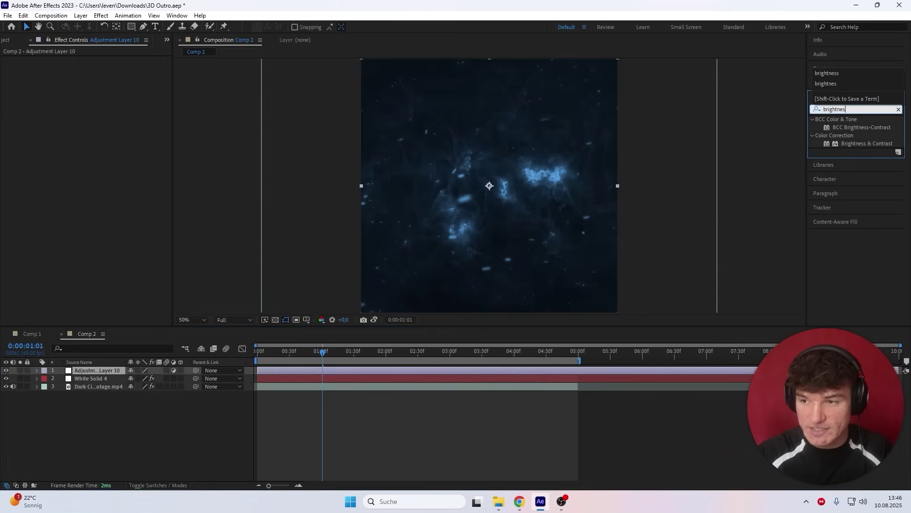
pyautogui.moveTo(867, 128); pyautogui.dragTo(379, 368)
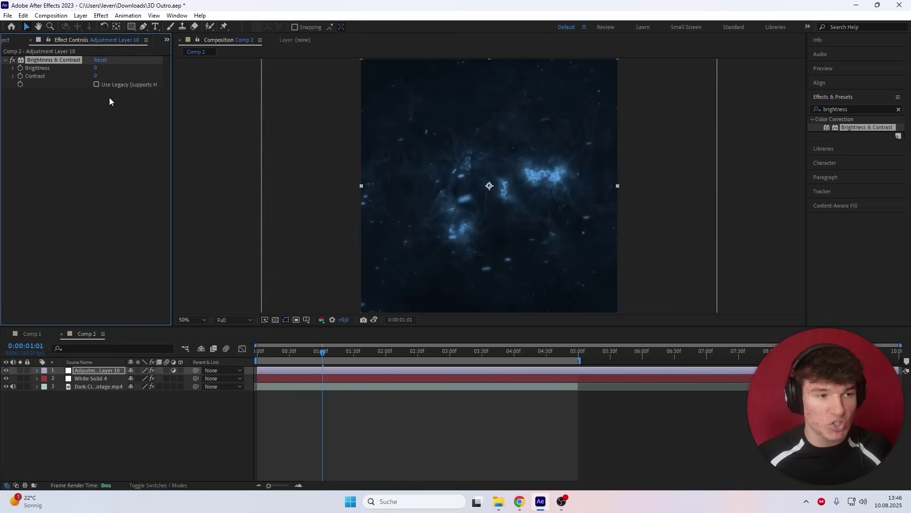
pyautogui.click(97, 67)
pyautogui.write('-15')
pyautogui.press('Return')
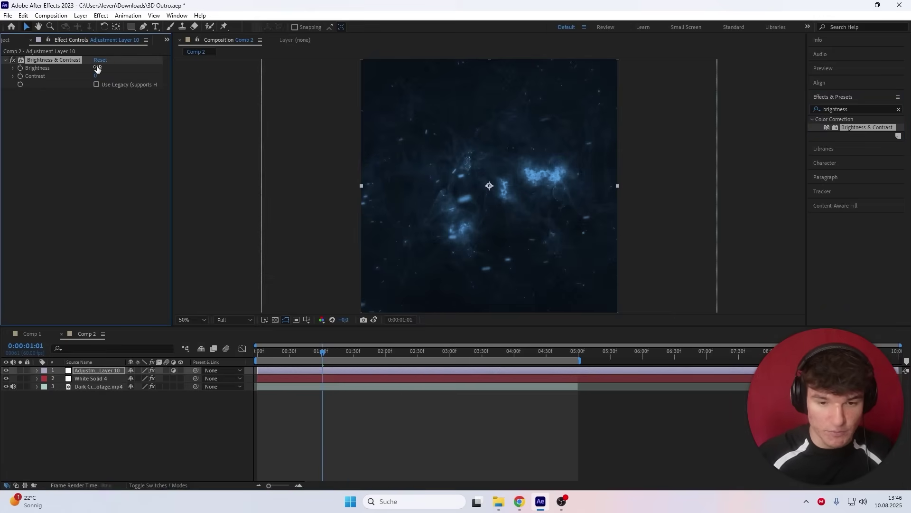
# - Find the Gaussian Blur effect and apply it to the adjustment layer
pyautogui.click(855, 109)
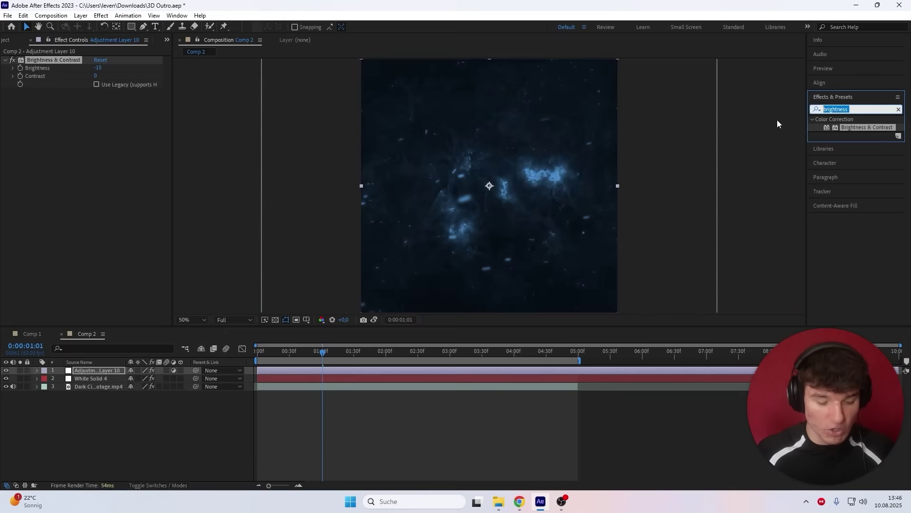
pyautogui.write('gaussian')
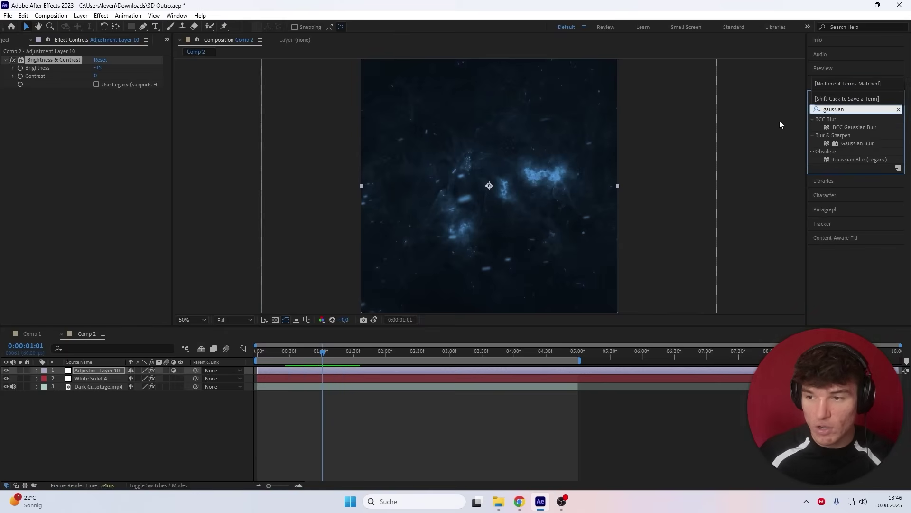
pyautogui.moveTo(857, 144); pyautogui.dragTo(449, 367)
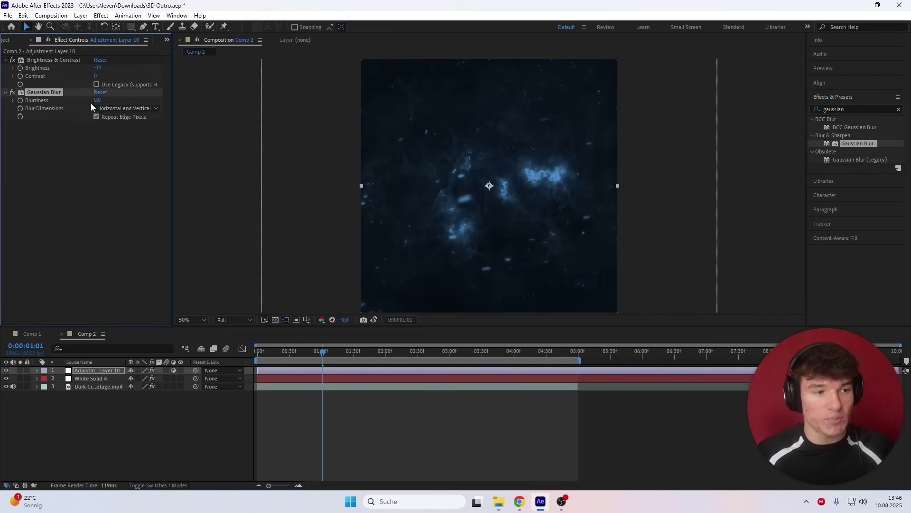
# - Set the Gaussian Blur's blurriness to 10 and move the current time to 0:00:02:00
pyautogui.write('10')
pyautogui.press('Return')
pyautogui.click(385, 355)
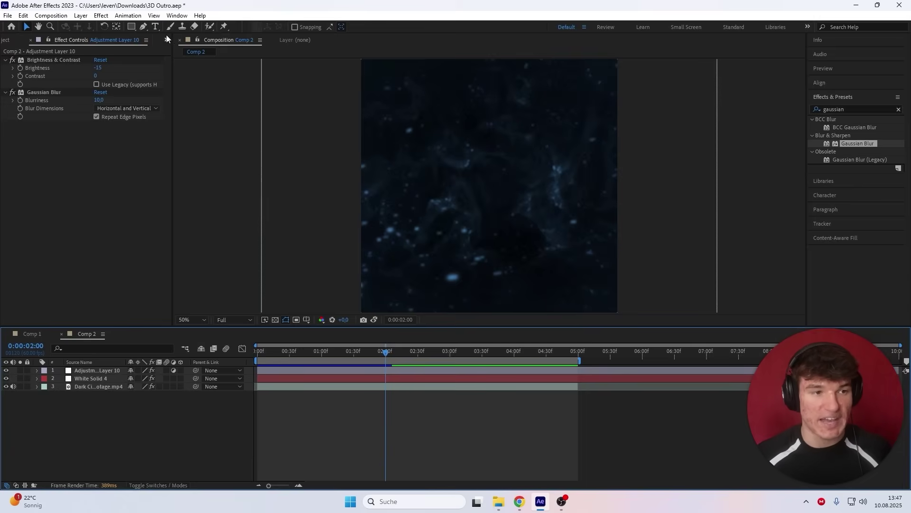
# - Add a horizontal text layer reading "RDYLT09" to the composition
pyautogui.click(156, 27)
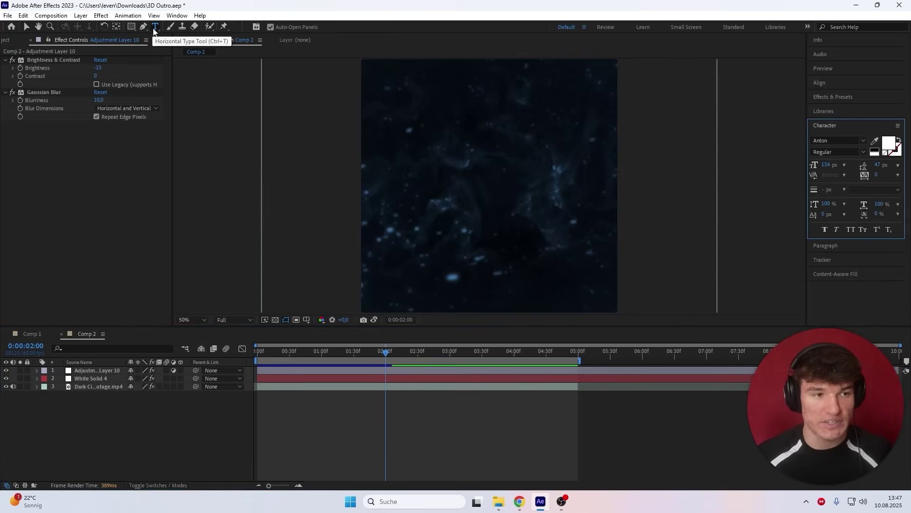
pyautogui.click(456, 179)
pyautogui.write('RDYLT=')
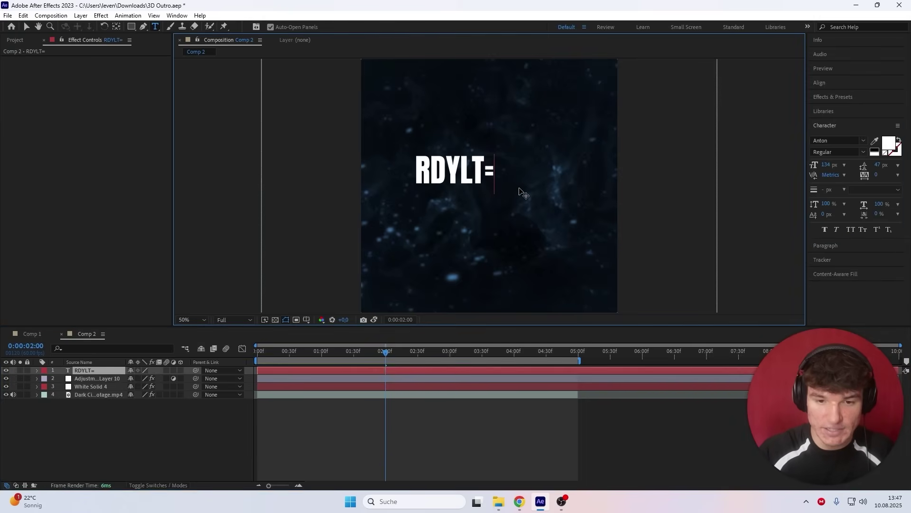
pyautogui.press('BackSpace')
pyautogui.write('09')
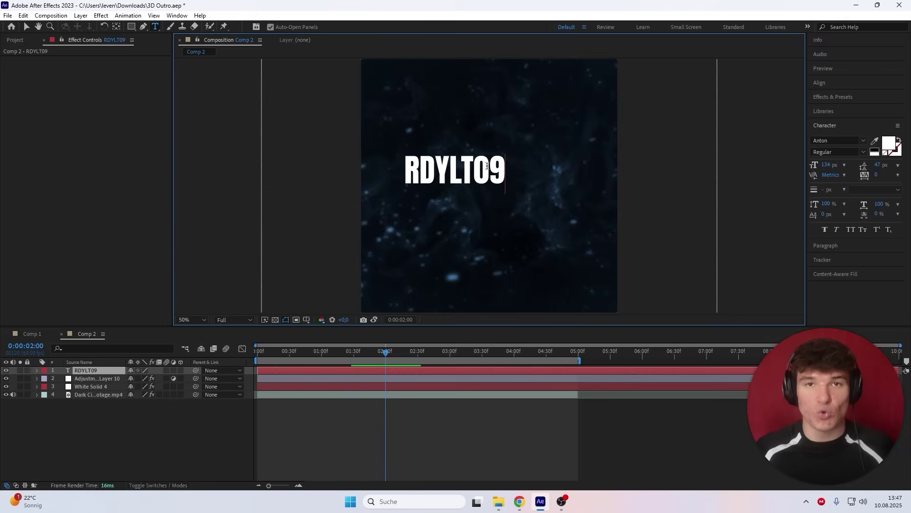
# - Format the whole title text in Merriweather Bold at a size of 130 px
pyautogui.hotkey('ctrl', 'a')
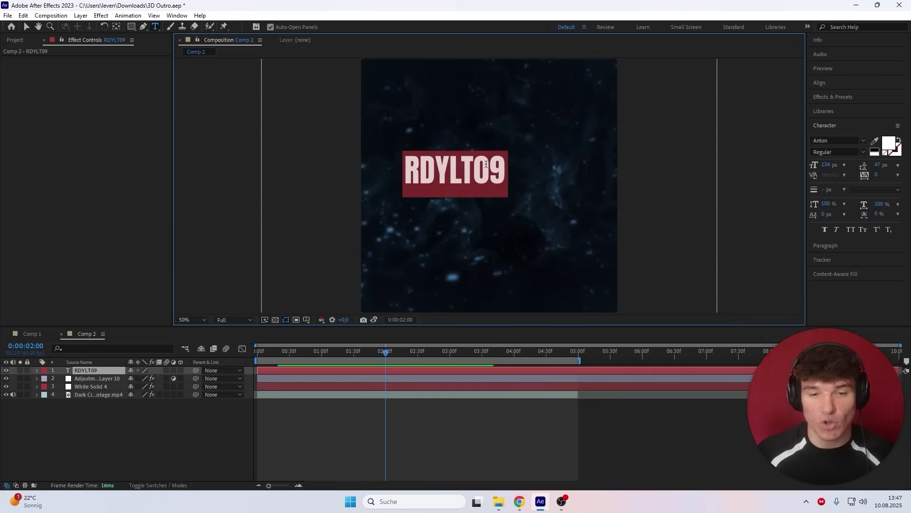
pyautogui.click(859, 137)
pyautogui.write('merriw')
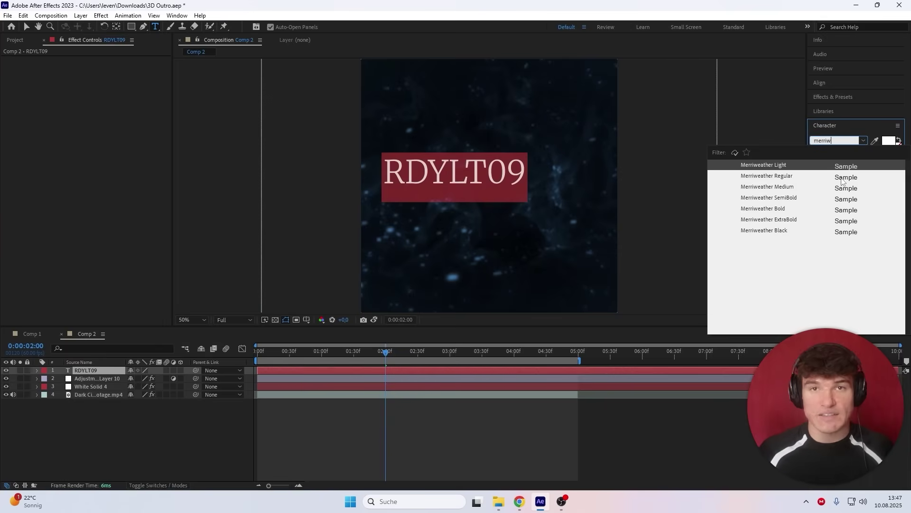
pyautogui.click(777, 209)
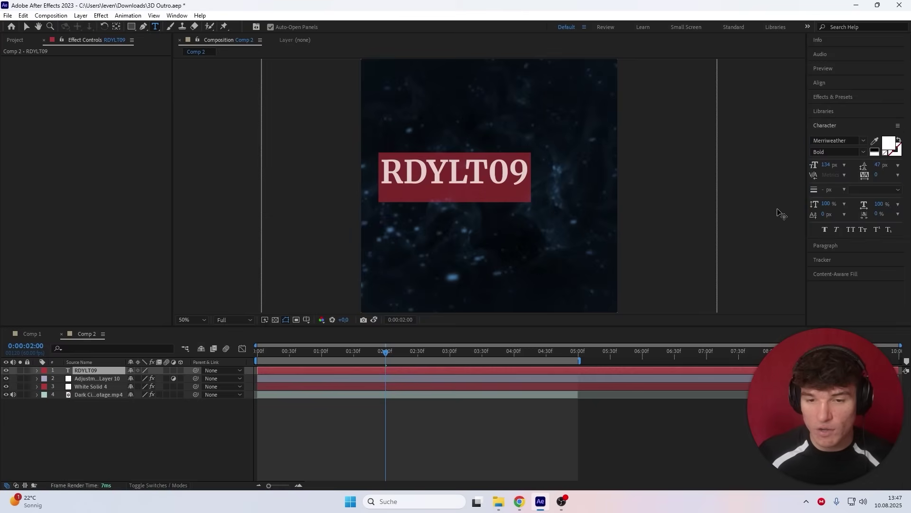
pyautogui.moveTo(829, 166); pyautogui.dragTo(828, 173)
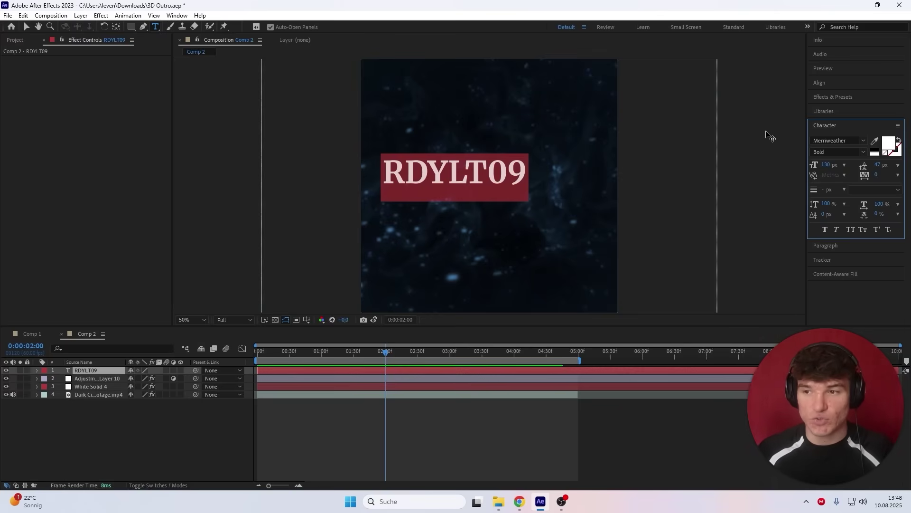
# - Center the title text horizontally and vertically in the composition
pyautogui.click(821, 83)
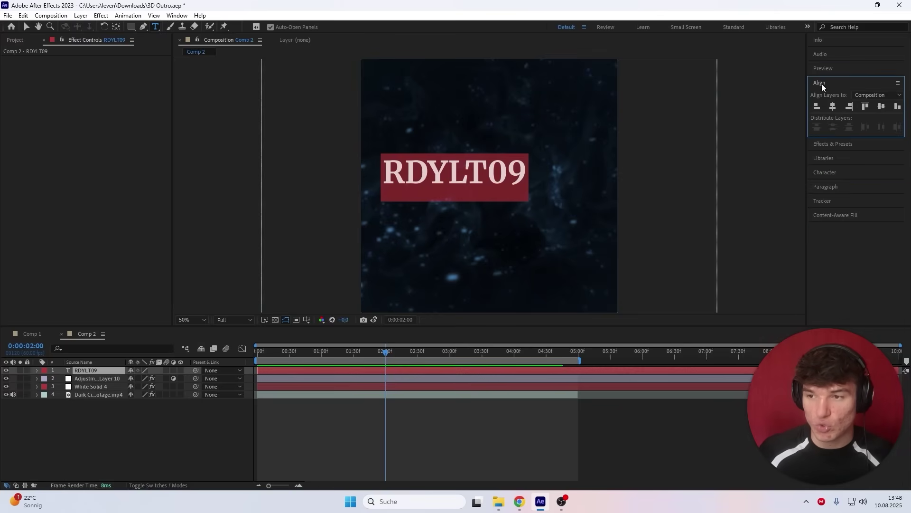
pyautogui.click(833, 107)
pyautogui.click(882, 107)
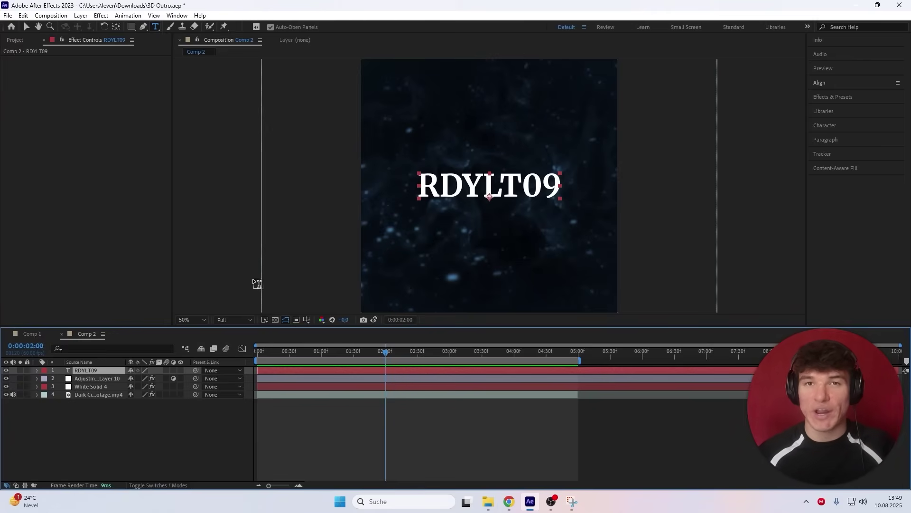
# - Create a new white solid at composition size above the text layer
pyautogui.click(81, 16)
pyautogui.moveTo(93, 27)
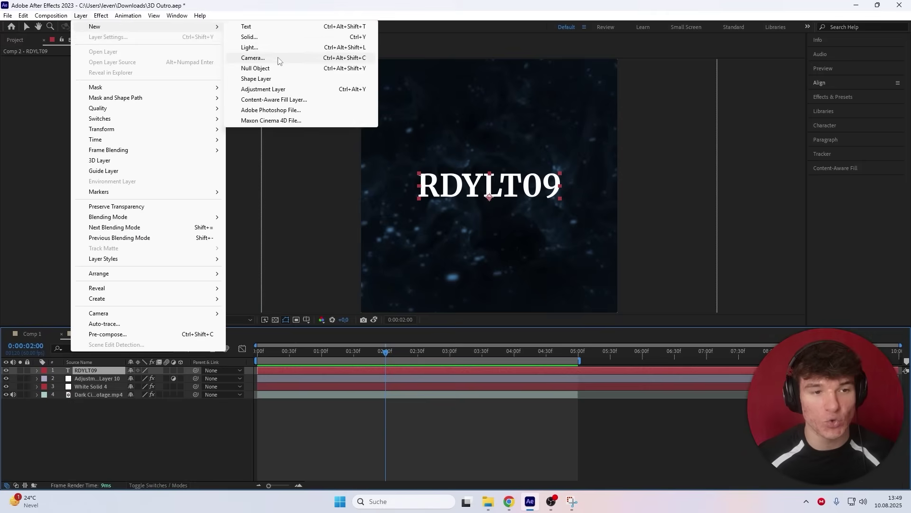
pyautogui.click(264, 37)
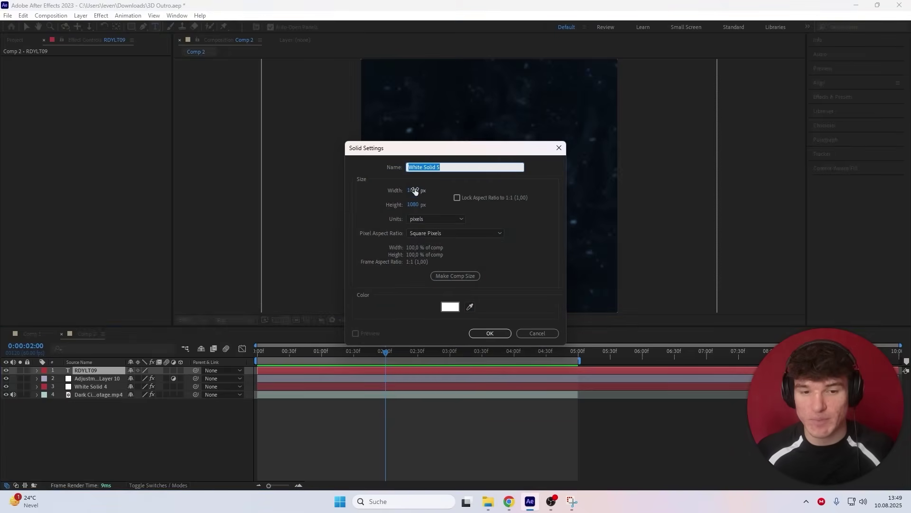
pyautogui.click(490, 333)
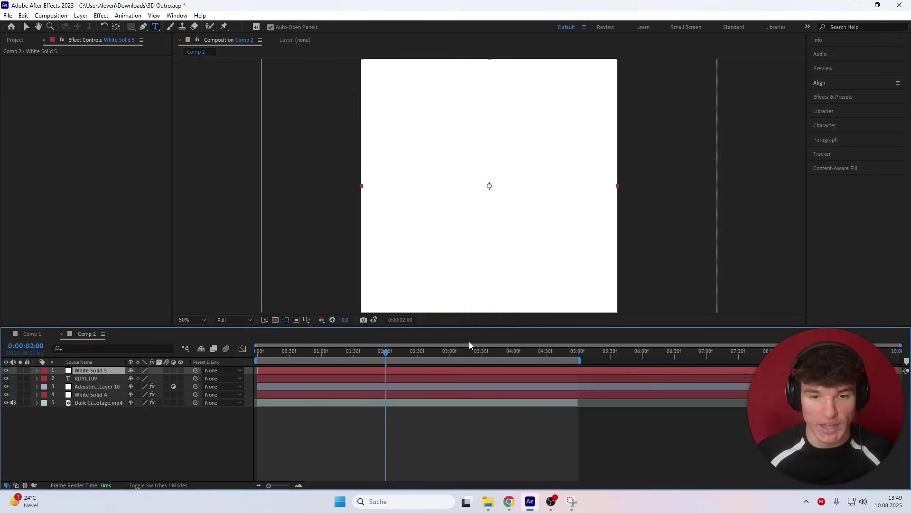
# - Find the S_TextureNoiseEmboss effect and apply it to the new white solid
pyautogui.click(839, 99)
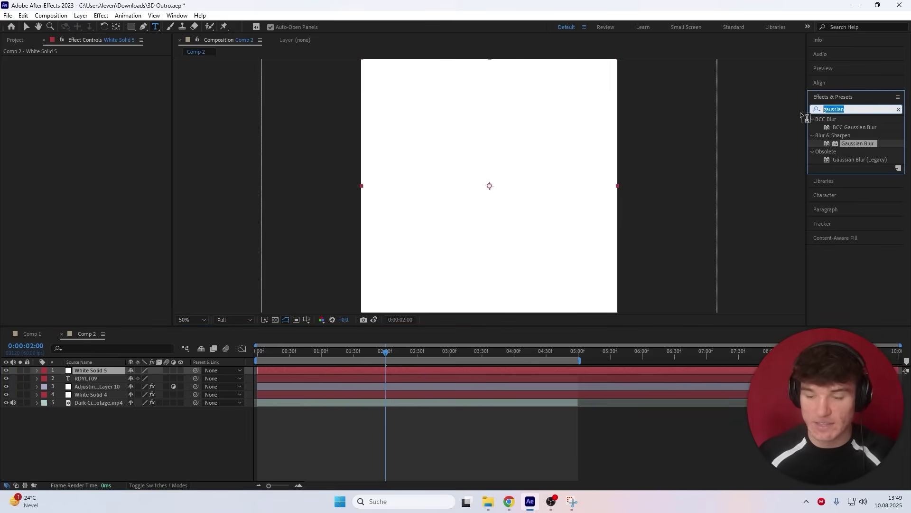
pyautogui.write('s_texturenoise')
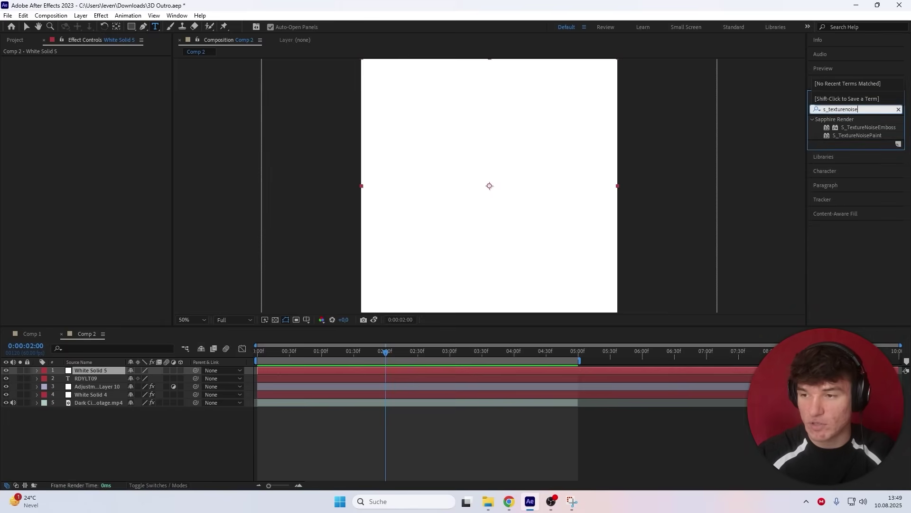
pyautogui.moveTo(869, 128); pyautogui.dragTo(456, 370)
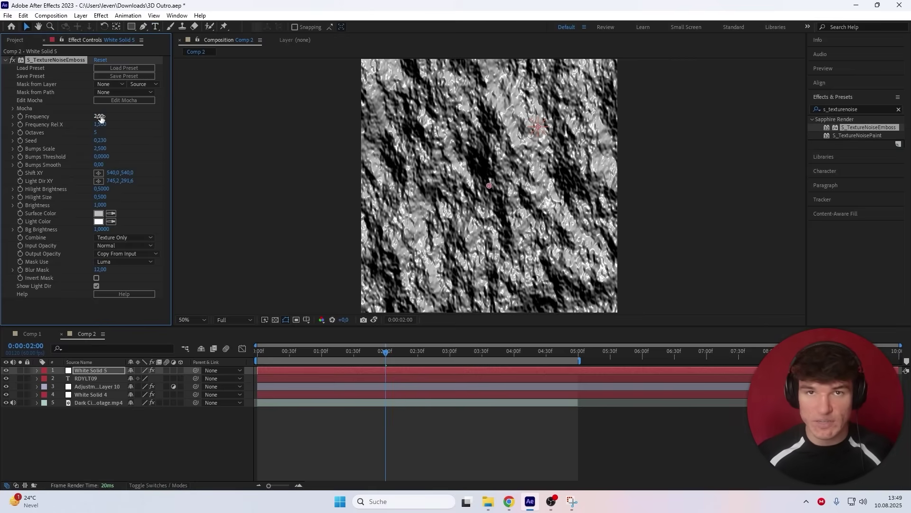
# - Set the S_TextureNoiseEmboss frequency to 3, octaves to 7 and bumps scale to 3
pyautogui.write('3')
pyautogui.press('Return')
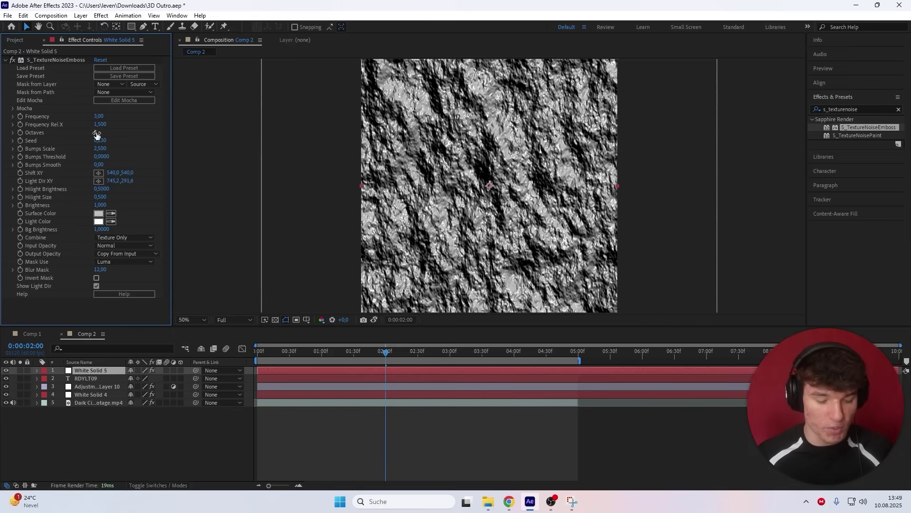
pyautogui.click(97, 134)
pyautogui.write('7')
pyautogui.press('Return')
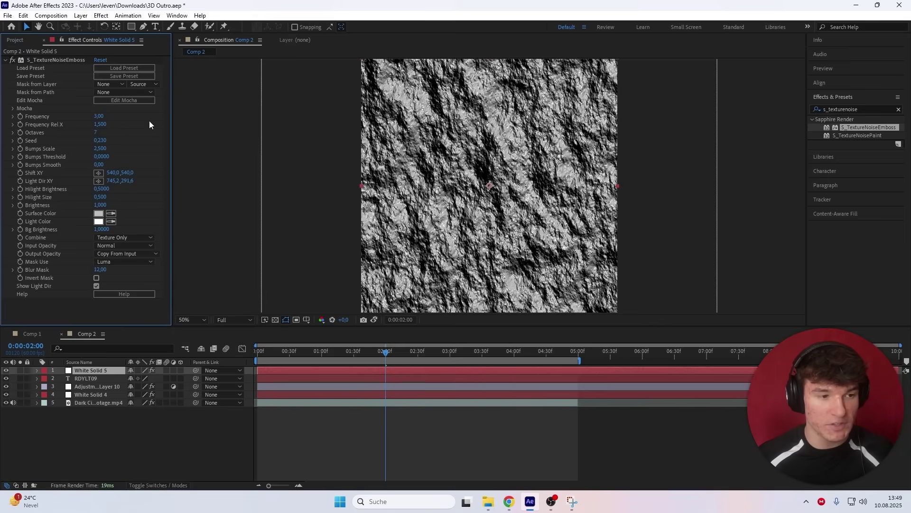
pyautogui.click(101, 148)
pyautogui.write('3')
pyautogui.press('Return')
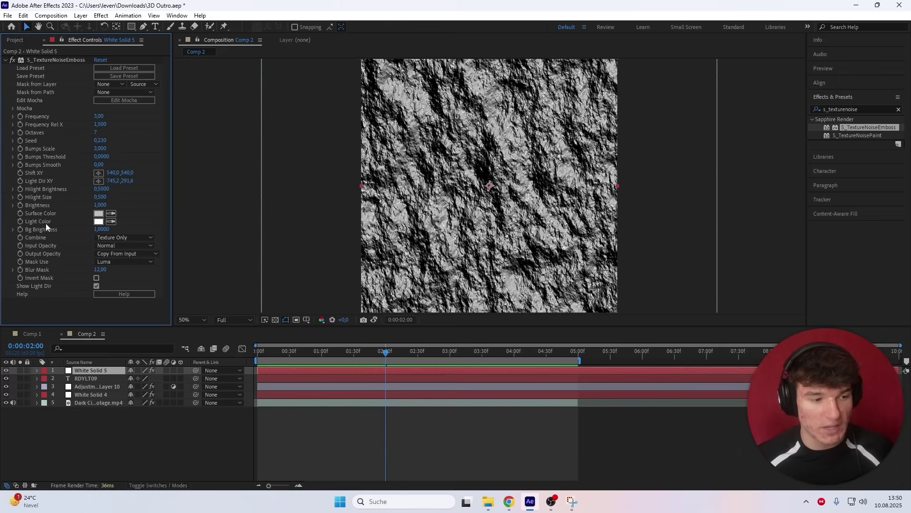
# - Change the texture effect's light color to bright blue 37C9FF
pyautogui.click(98, 221)
pyautogui.moveTo(179, 132); pyautogui.dragTo(193, 129)
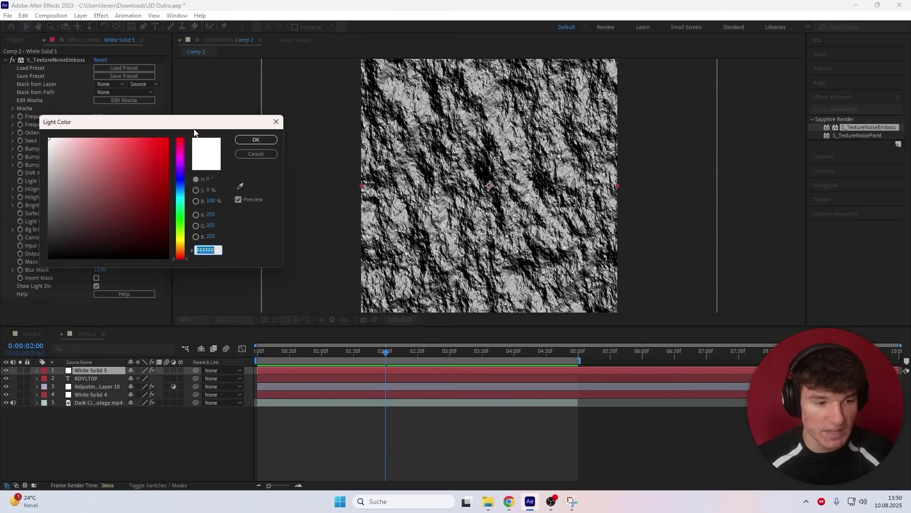
pyautogui.click(181, 188)
pyautogui.moveTo(123, 157); pyautogui.dragTo(142, 138)
pyautogui.click(181, 193)
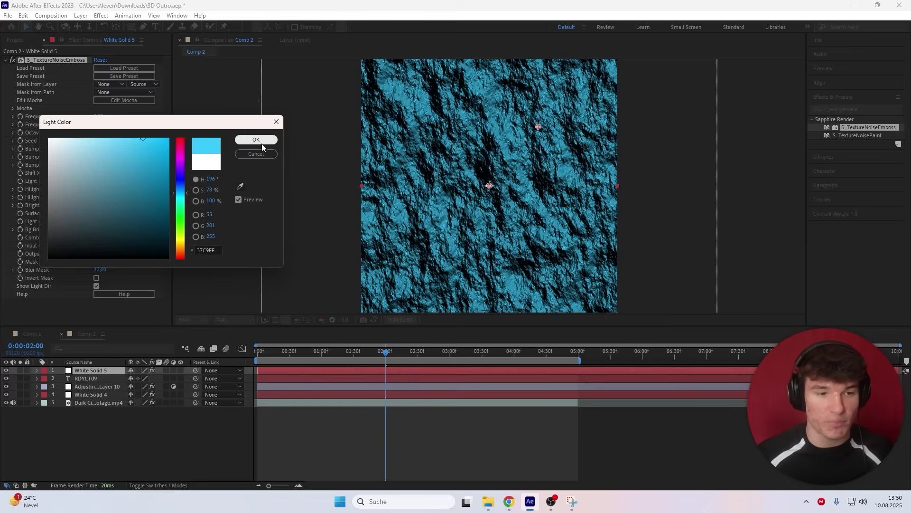
pyautogui.click(261, 143)
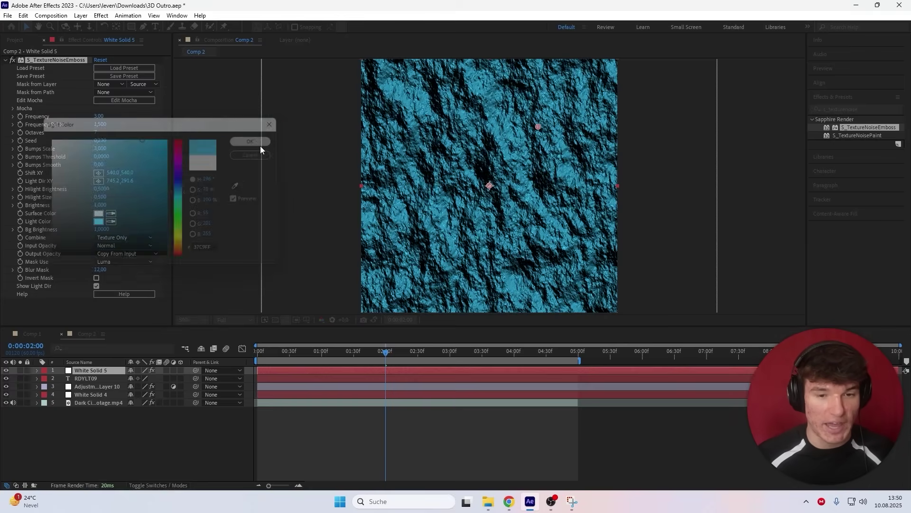
# - Pre-compose the textured solid with all attributes moved into the new composition, and hide both it and the text layer
pyautogui.click(332, 369)
pyautogui.rightClick(332, 369)
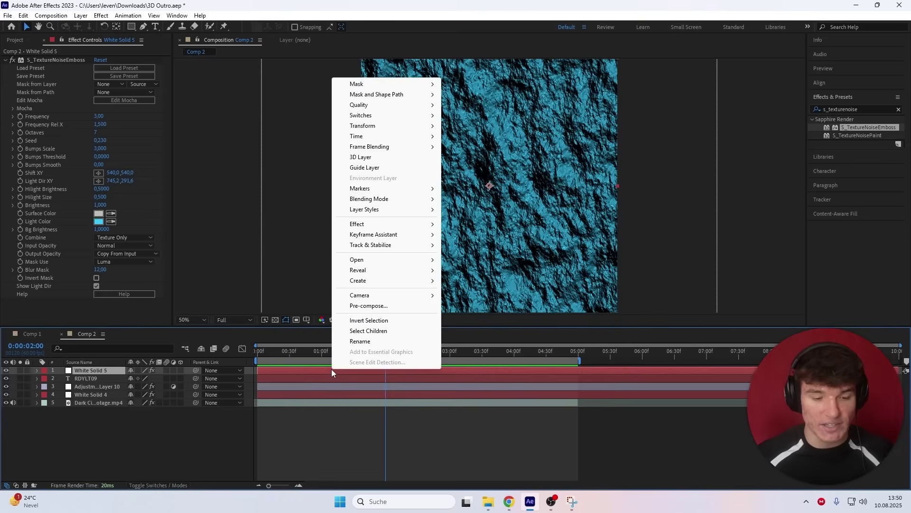
pyautogui.click(370, 306)
pyautogui.click(380, 255)
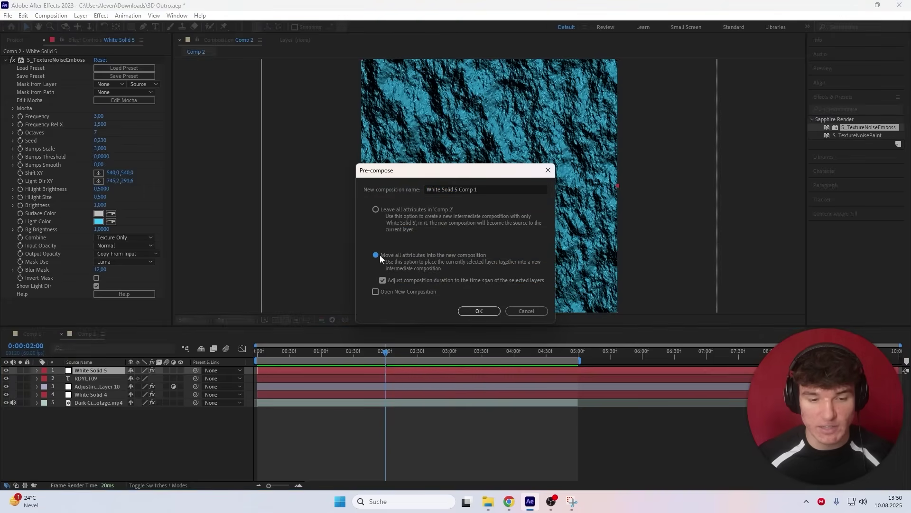
pyautogui.click(479, 311)
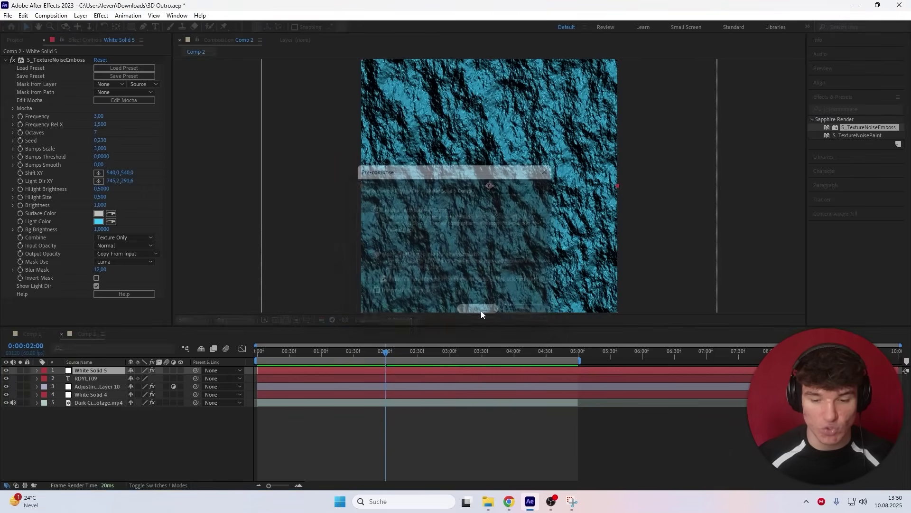
pyautogui.click(6, 371)
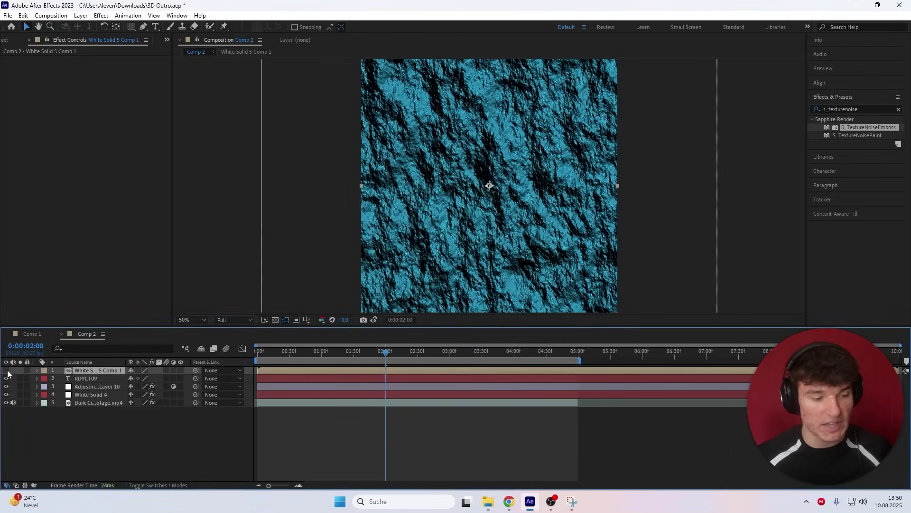
pyautogui.click(5, 378)
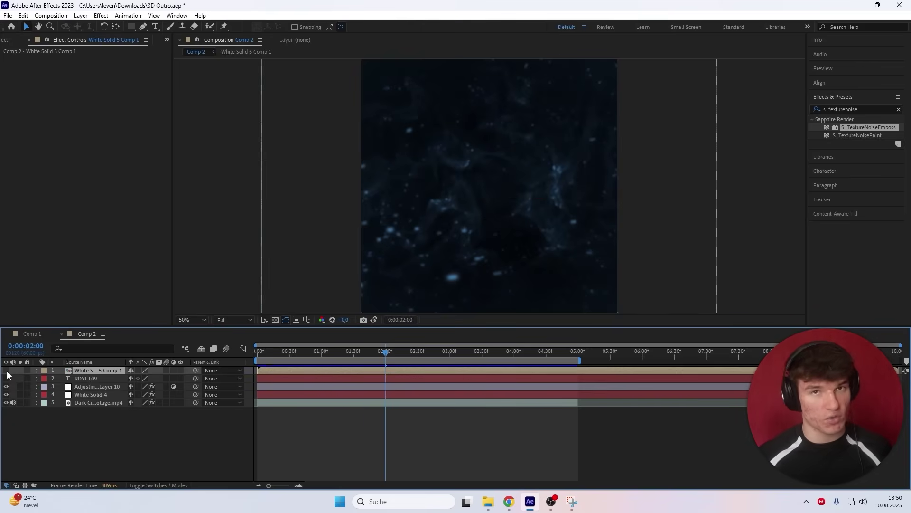
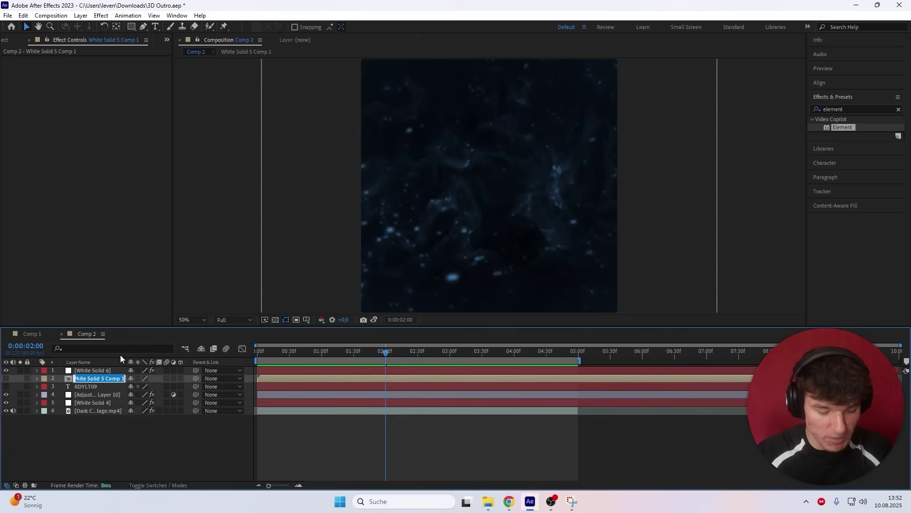
# - Rename the pre-composed texture layer "Texture"
pyautogui.write('exture')
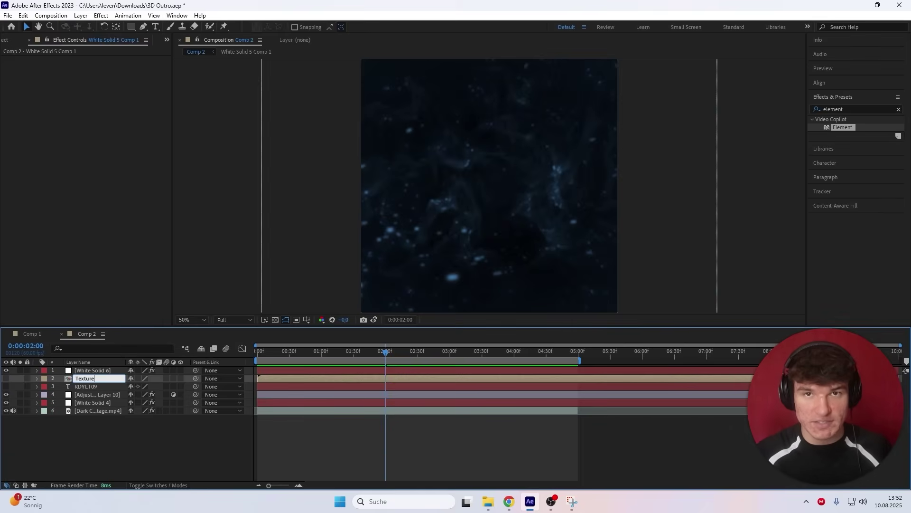
pyautogui.press('Return')
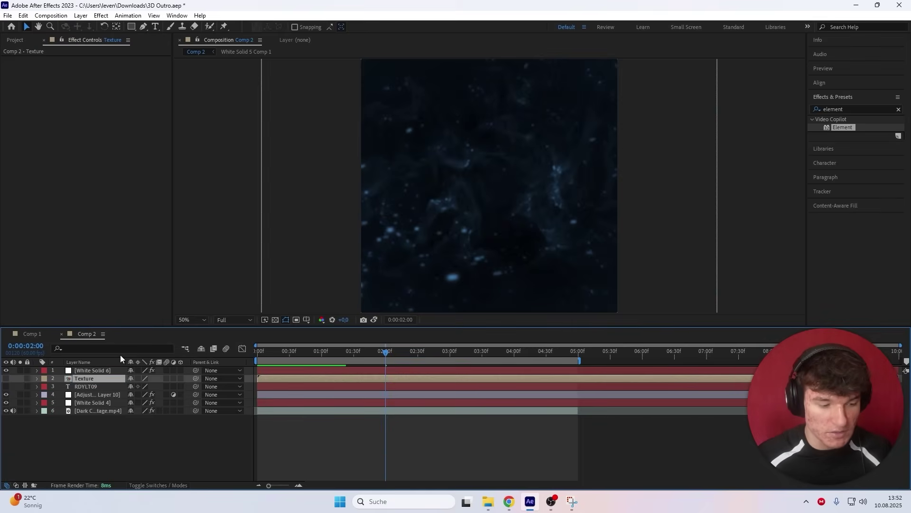
# - Assign the RDYLT09 text layer as Path Layer 1 in the custom text and masks of the top solid's Element effect
pyautogui.click(114, 371)
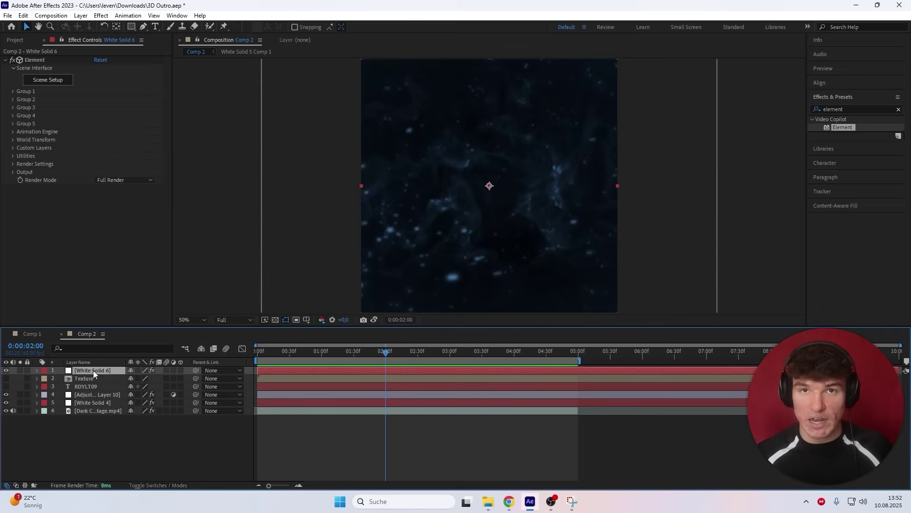
pyautogui.click(12, 148)
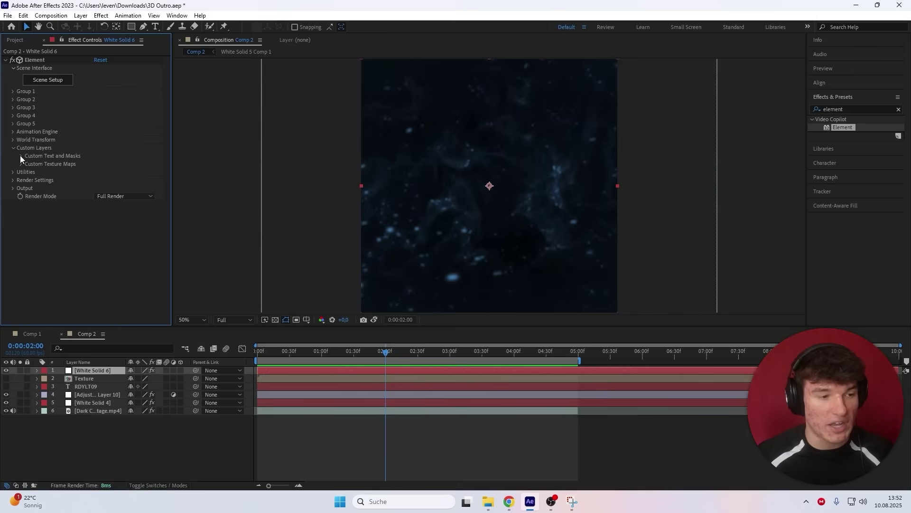
pyautogui.click(20, 155)
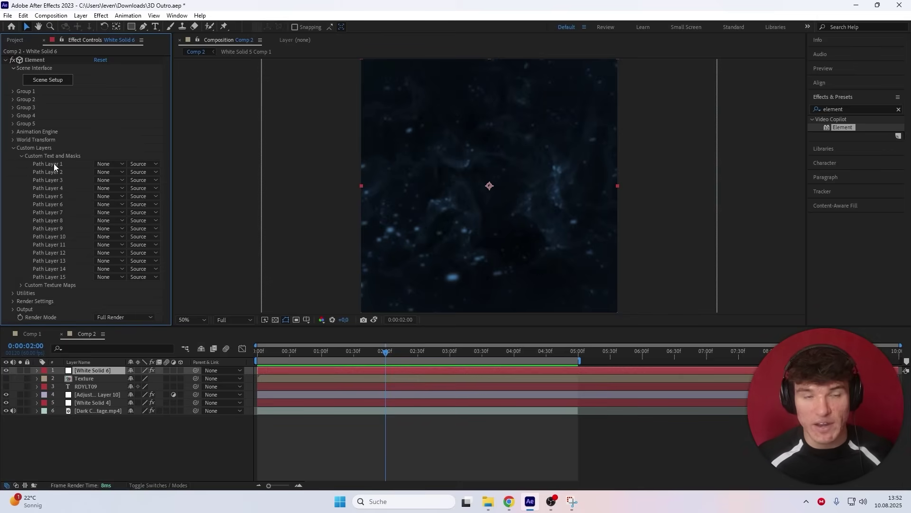
pyautogui.click(103, 165)
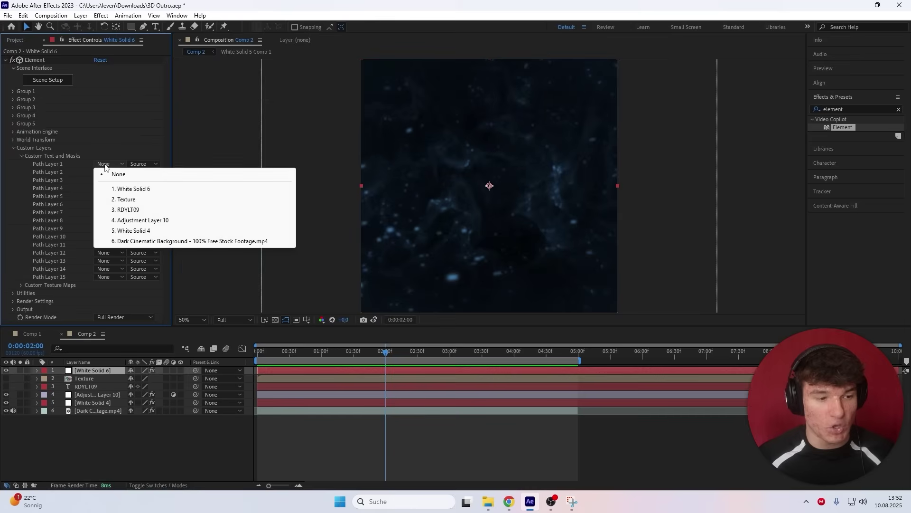
pyautogui.click(141, 210)
pyautogui.click(21, 156)
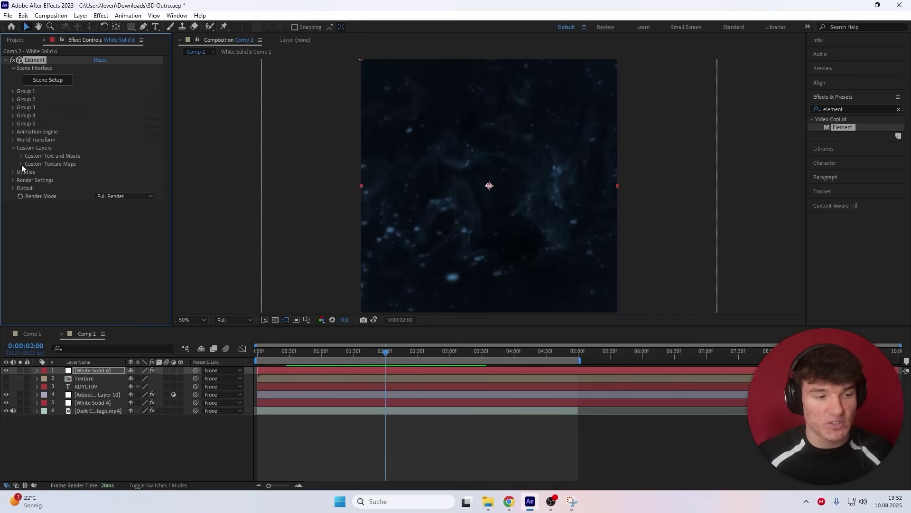
# - Assign the Texture layer as Layer 1 in the custom texture maps of the top solid's Element effect
pyautogui.click(21, 164)
pyautogui.click(100, 160)
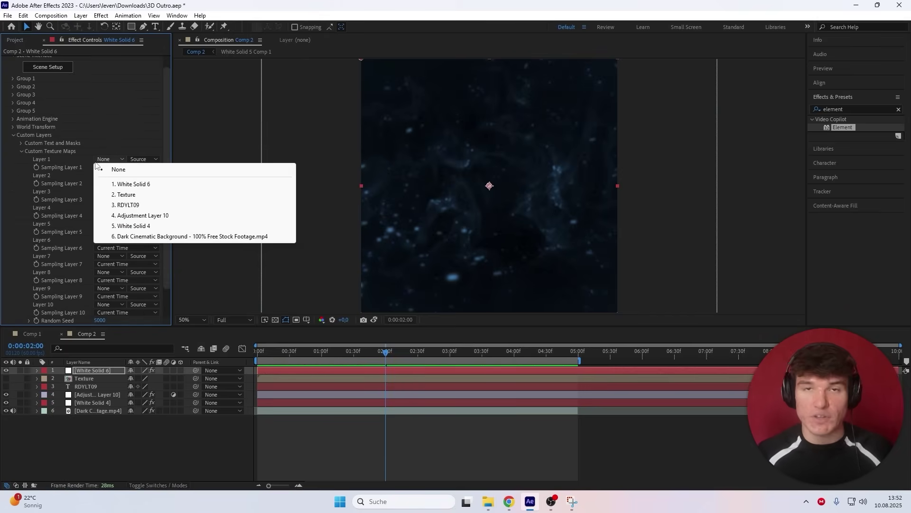
pyautogui.click(138, 196)
pyautogui.click(13, 135)
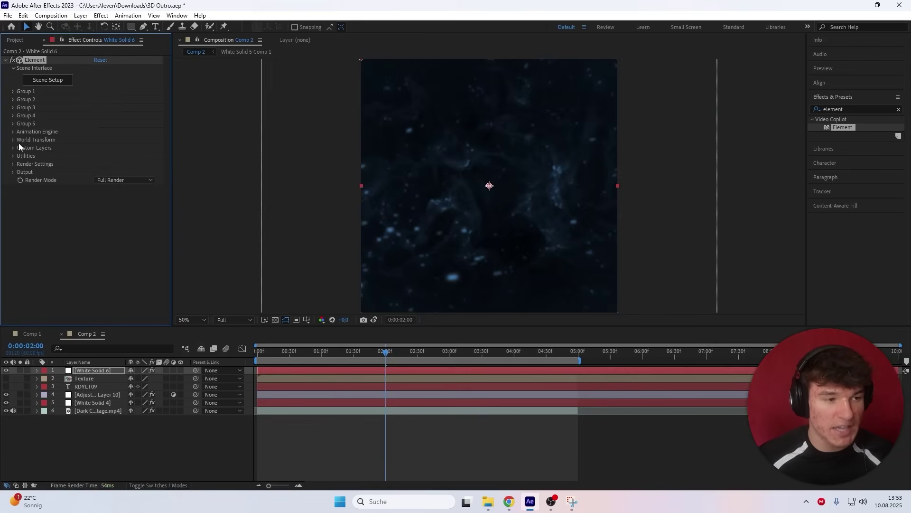
# - Extrude the RDYLT09 text path in Element's Scene Setup and set the extrusion model's bevel copies to 2
pyautogui.click(53, 84)
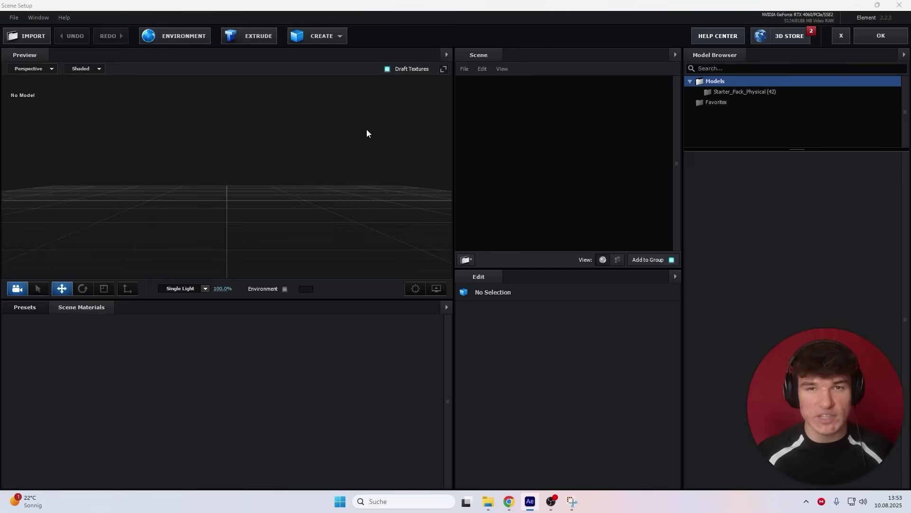
pyautogui.click(262, 42)
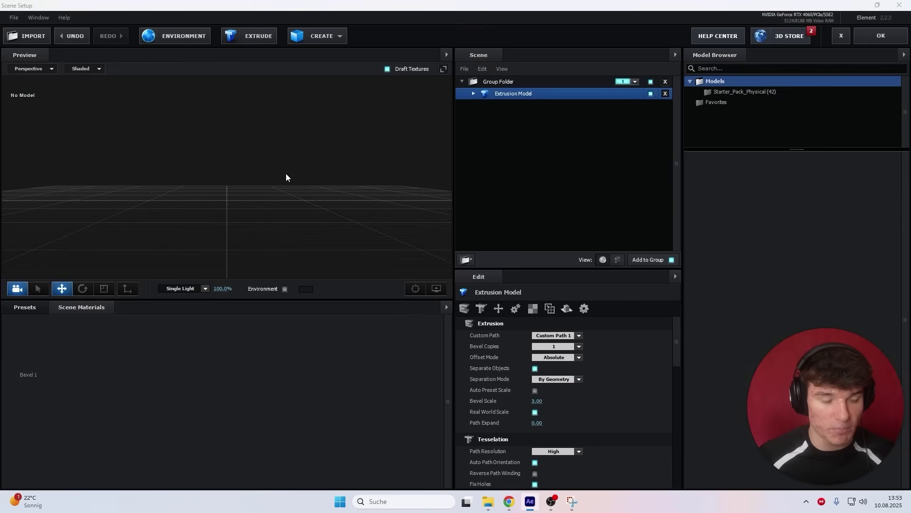
pyautogui.moveTo(261, 174); pyautogui.dragTo(81, 236)
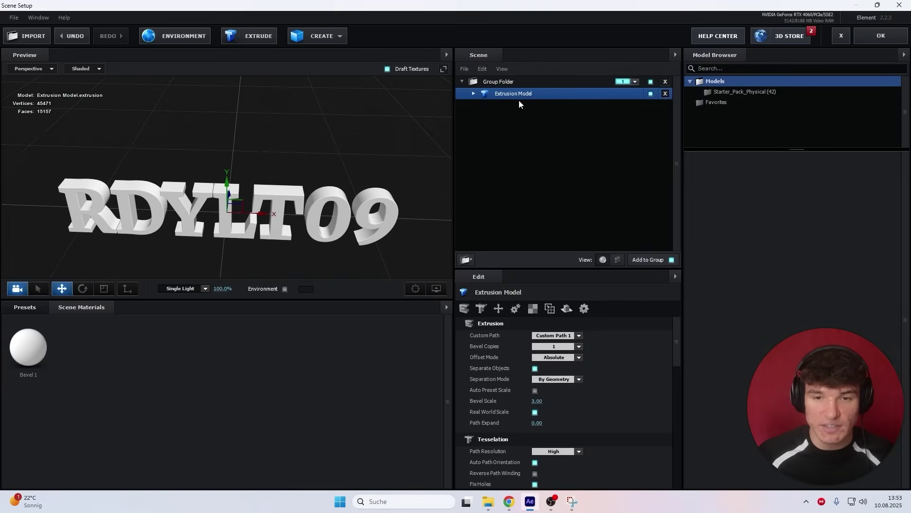
pyautogui.click(543, 346)
pyautogui.click(550, 368)
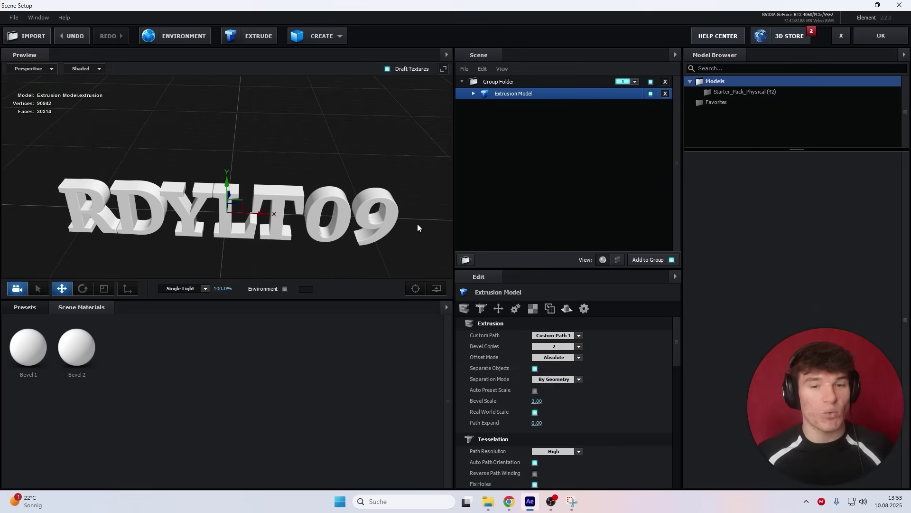
# - Set Bevel 2's extrude to 1.50, expand edges to -0.50 and Z offset to 0.10
pyautogui.click(473, 94)
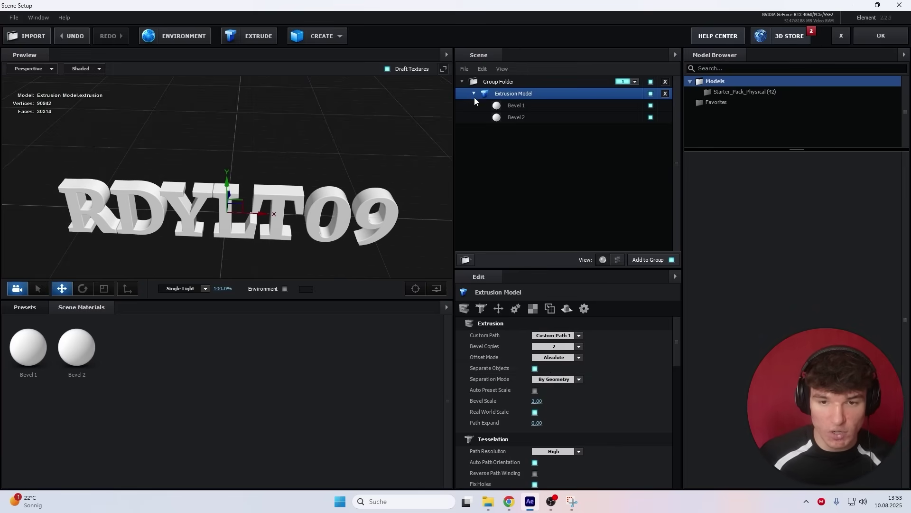
pyautogui.click(517, 118)
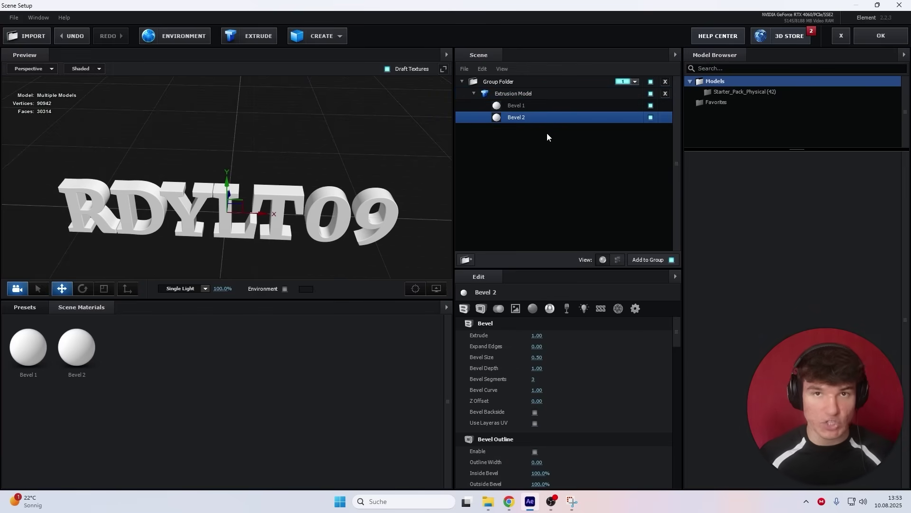
pyautogui.moveTo(538, 335); pyautogui.dragTo(526, 352)
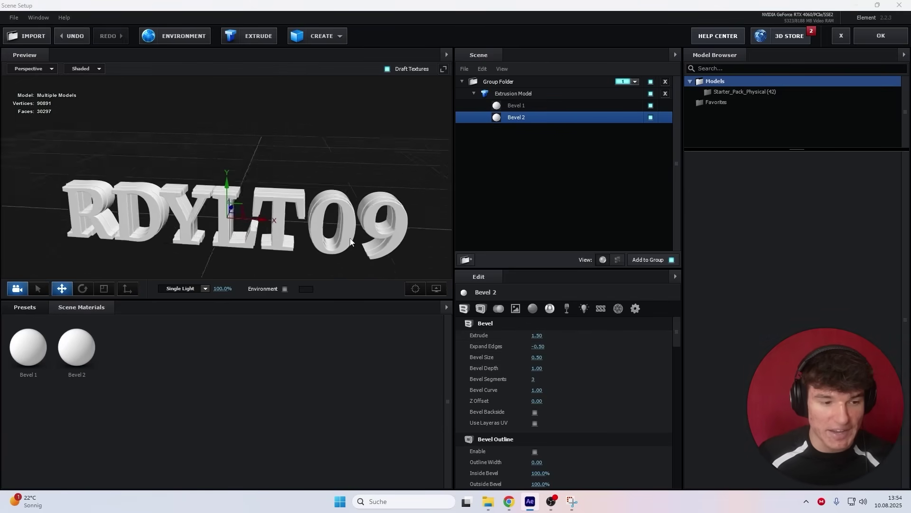
pyautogui.scroll(4, 312, 213)
pyautogui.moveTo(313, 213); pyautogui.dragTo(241, 232)
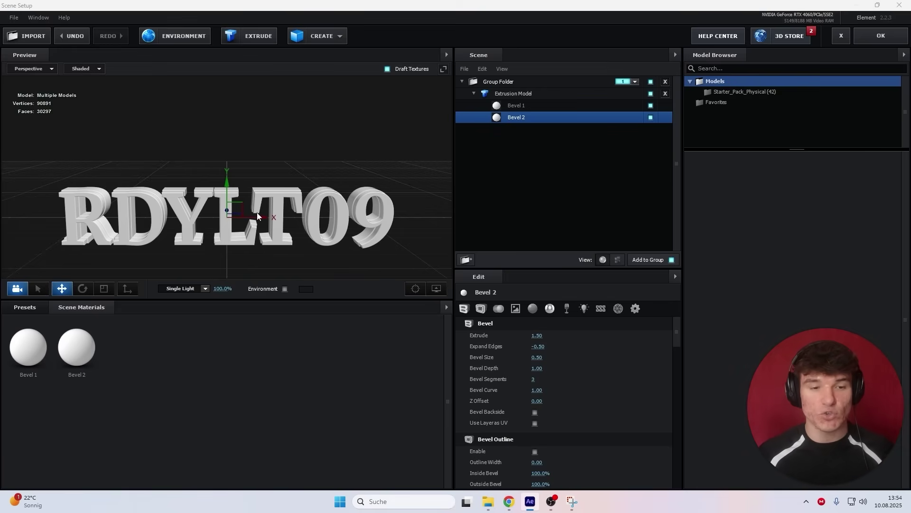
pyautogui.hotkey('ctrl', 'z')
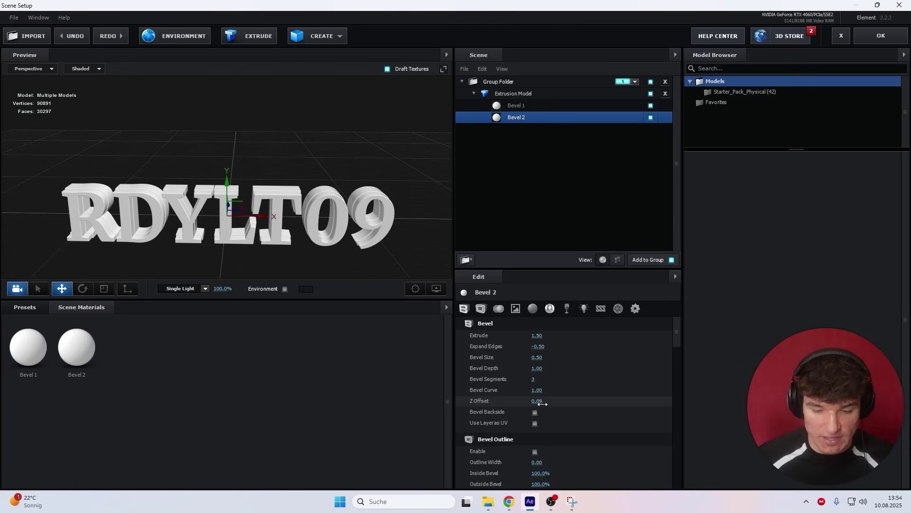
pyautogui.moveTo(541, 403); pyautogui.dragTo(538, 402)
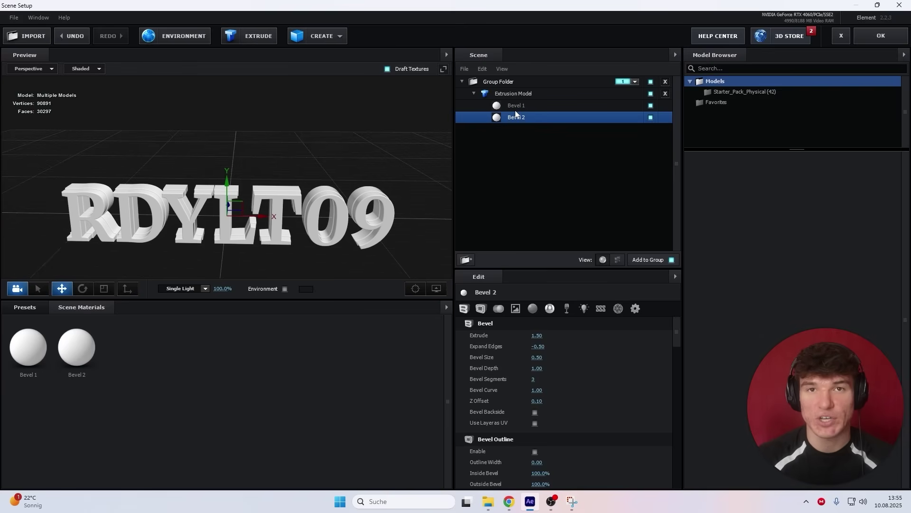
# - Set Bevel 2's diffuse texture to Custom Layer 1
pyautogui.moveTo(679, 321); pyautogui.dragTo(678, 352)
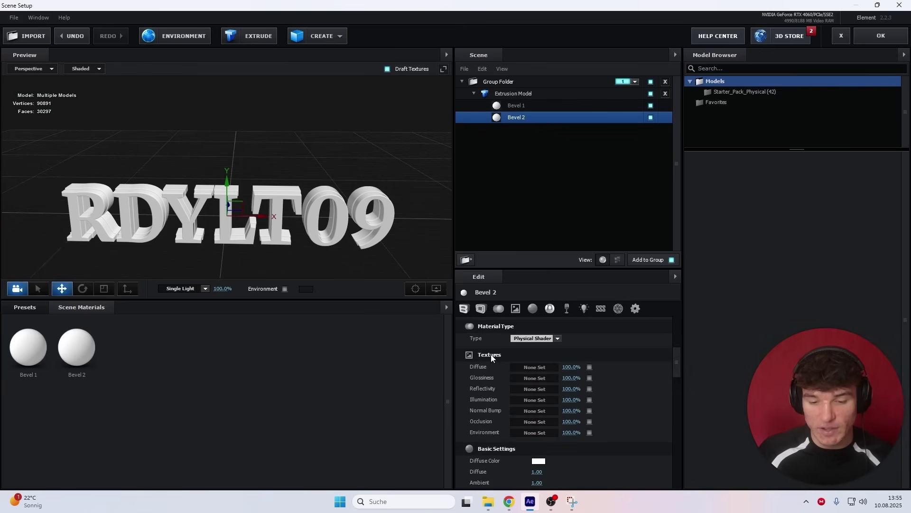
pyautogui.click(522, 368)
pyautogui.click(534, 311)
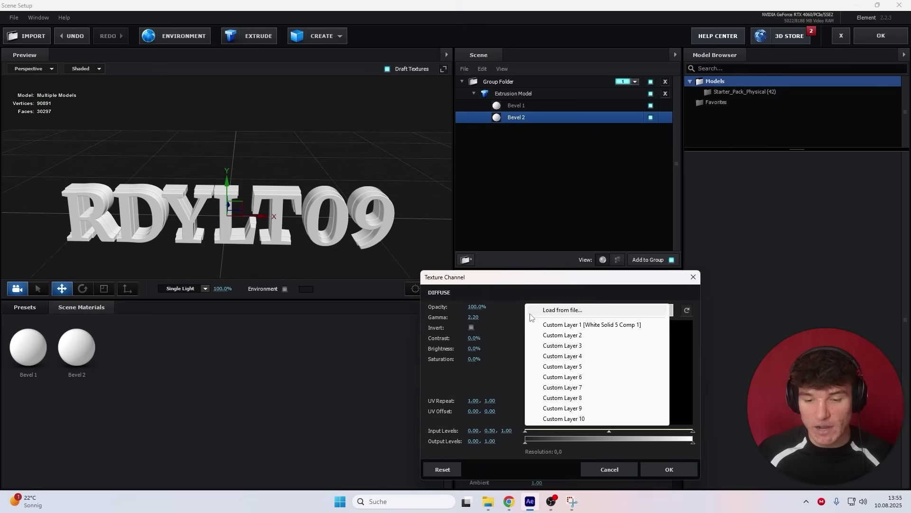
pyautogui.click(598, 327)
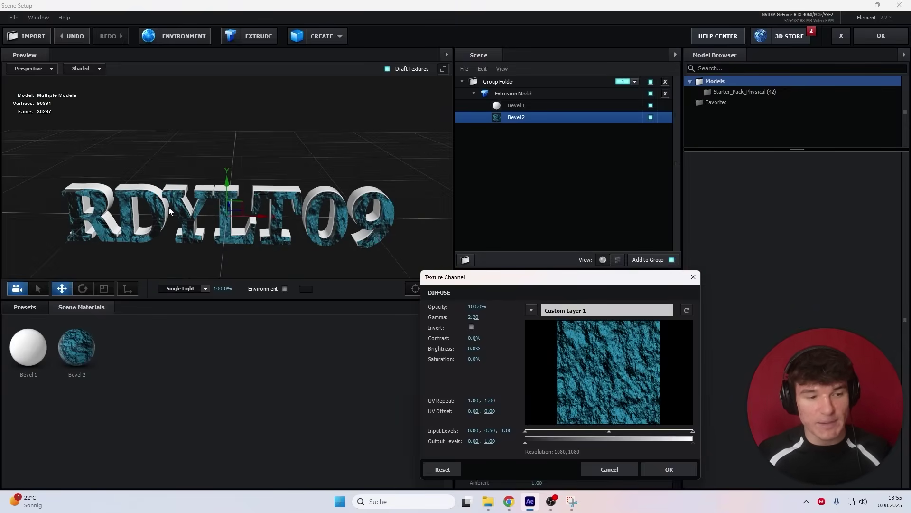
pyautogui.click(676, 467)
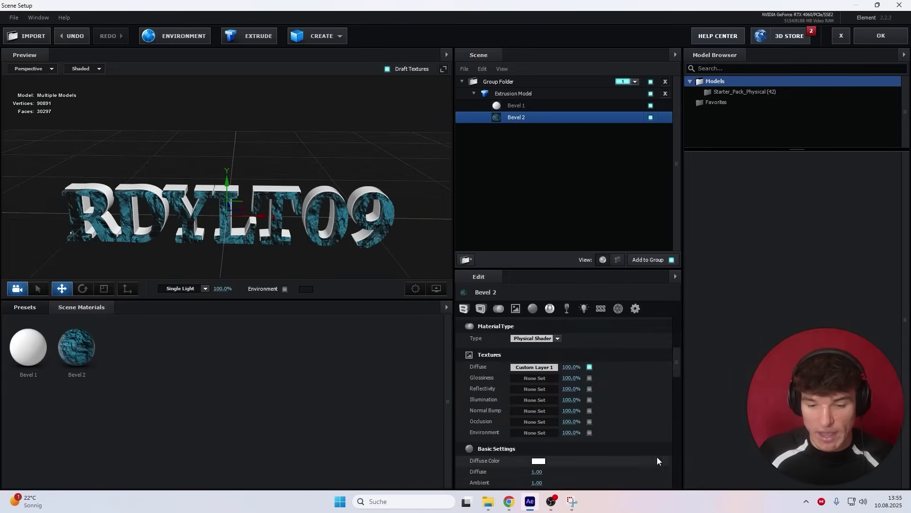
# - Set Bevel 2's glossiness texture to Custom Layer 1 and check the result on the 3D text
pyautogui.click(535, 378)
pyautogui.click(531, 317)
pyautogui.click(545, 332)
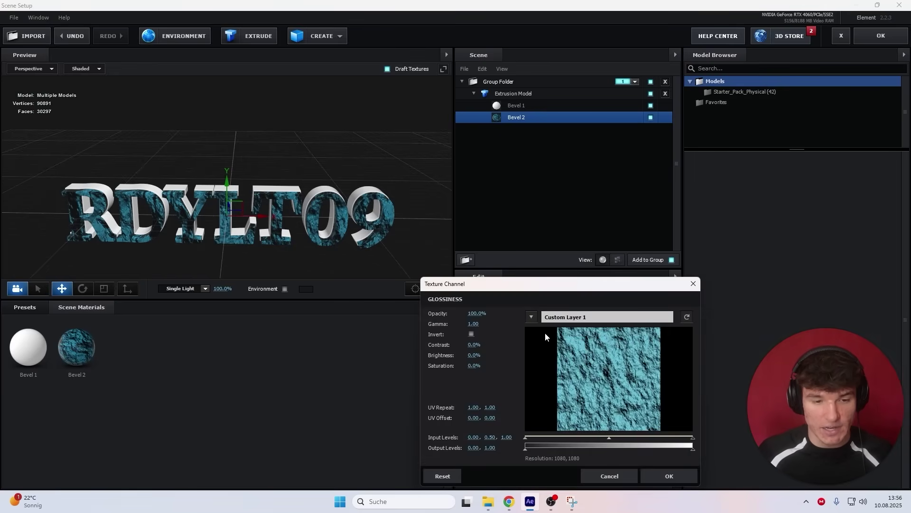
pyautogui.click(672, 477)
pyautogui.moveTo(355, 235); pyautogui.dragTo(280, 237)
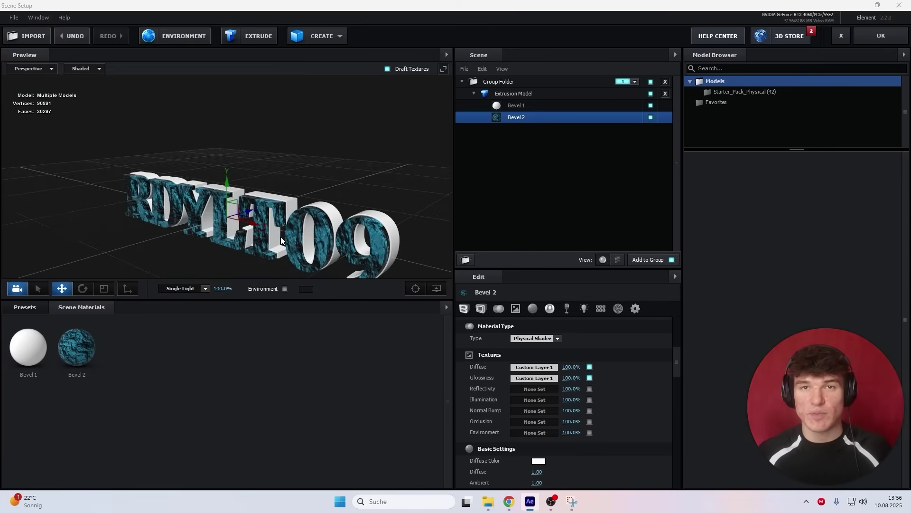
# - Set Bevel 1's diffuse texture to Custom Layer 1
pyautogui.click(528, 106)
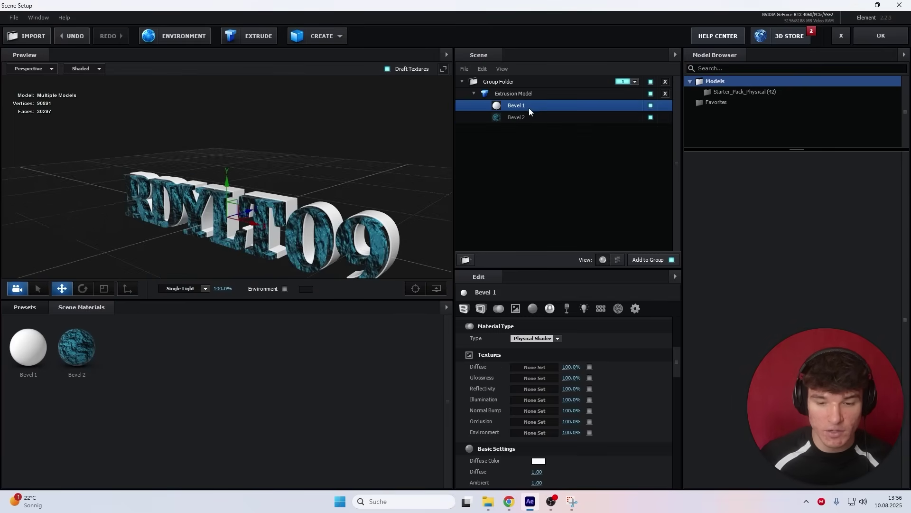
pyautogui.click(534, 370)
pyautogui.click(563, 311)
pyautogui.click(563, 325)
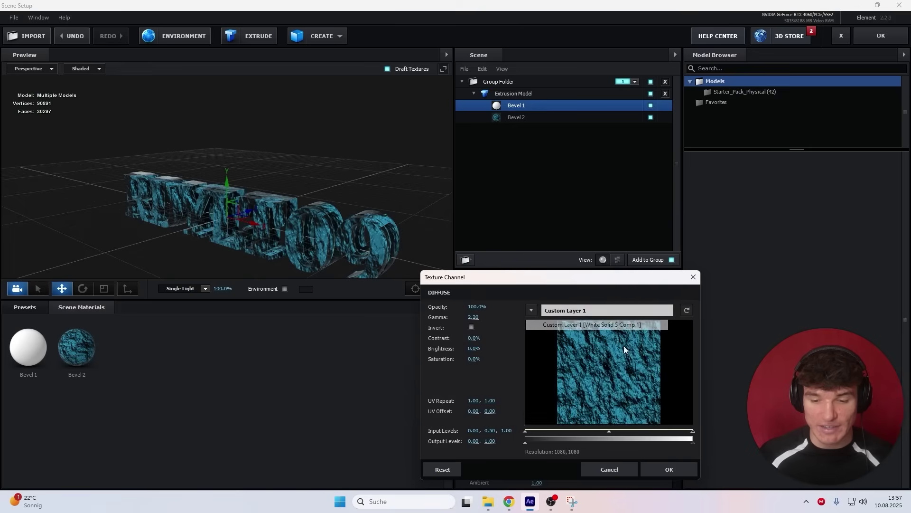
pyautogui.click(674, 469)
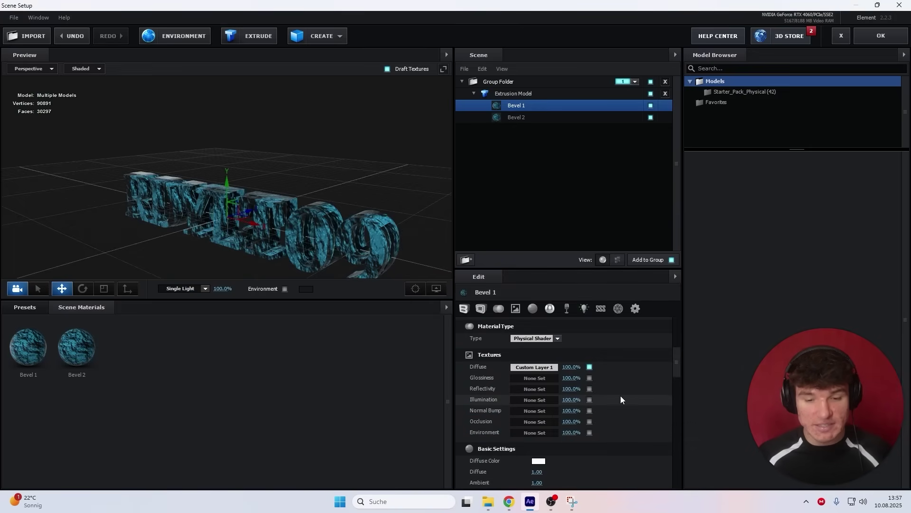
# - Set Bevel 1's reflectivity intensity to 70% and apply the scene to the composition
pyautogui.scroll(-8, 621, 387)
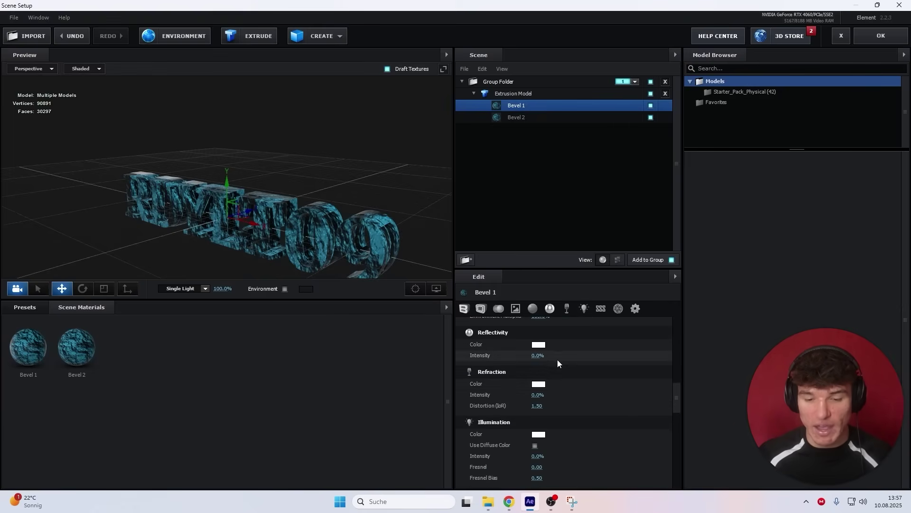
pyautogui.click(539, 355)
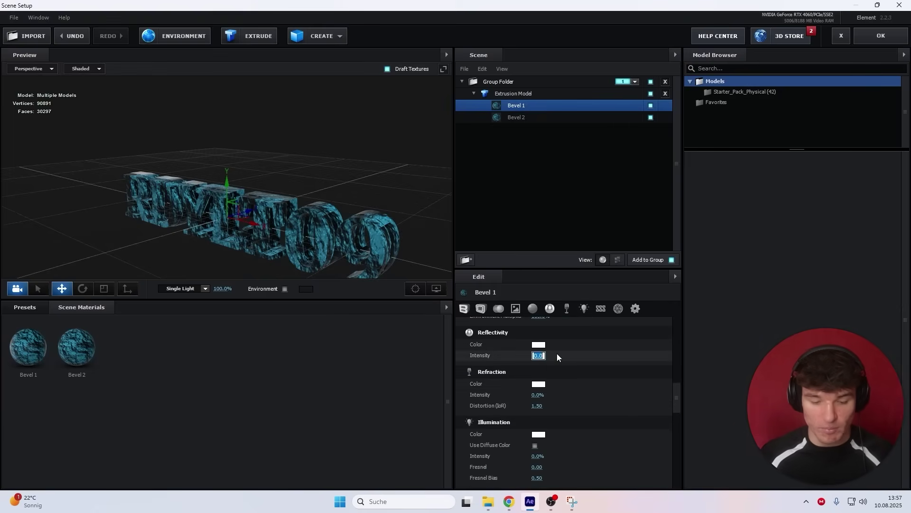
pyautogui.write('70')
pyautogui.press('Return')
pyautogui.moveTo(374, 198); pyautogui.dragTo(323, 166)
pyautogui.click(877, 32)
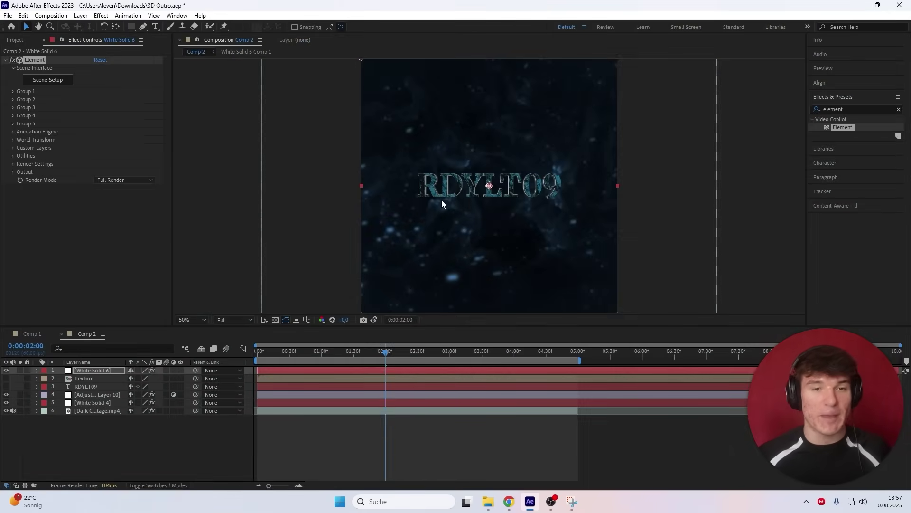
# - Add the Bevel Alpha effect to the top solid layer that carries the Element title
pyautogui.scroll(2, 443, 202)
pyautogui.scroll(-2, 494, 201)
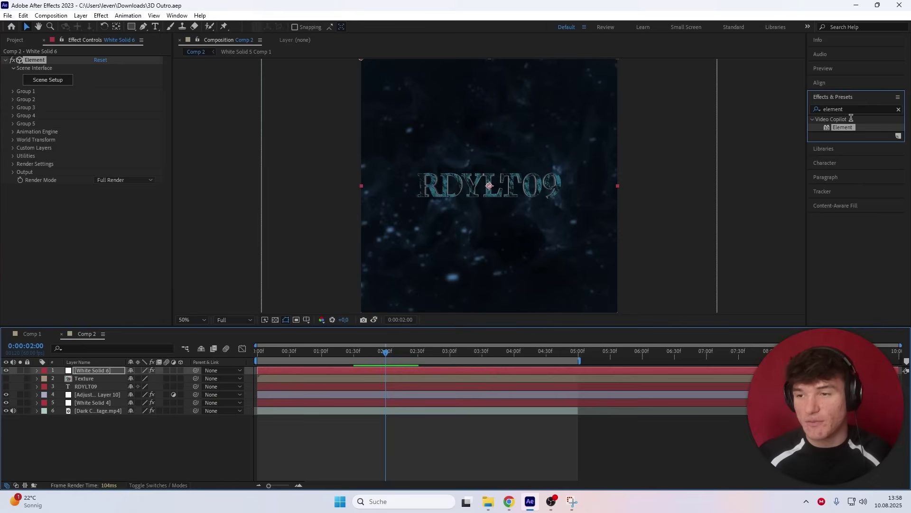
pyautogui.doubleClick(833, 109)
pyautogui.write('bevel al')
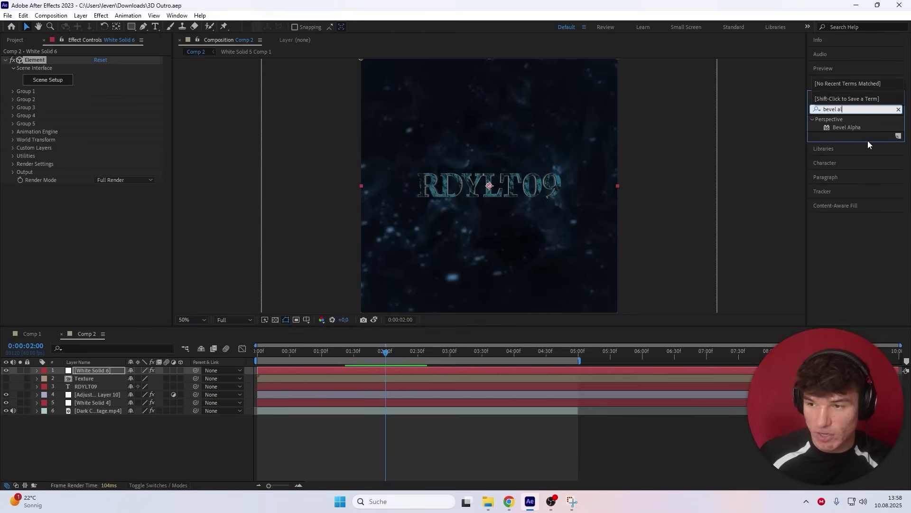
pyautogui.moveTo(846, 127); pyautogui.dragTo(322, 370)
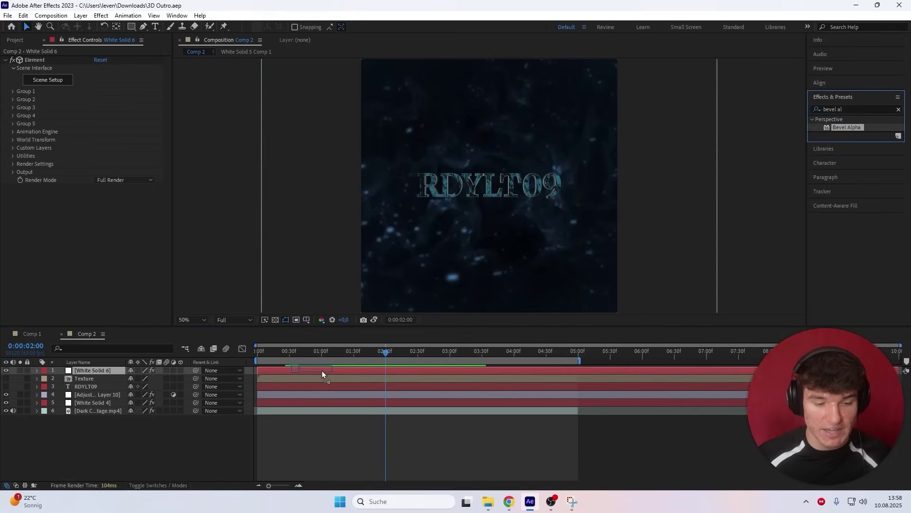
pyautogui.moveTo(322, 370); pyautogui.dragTo(321, 368)
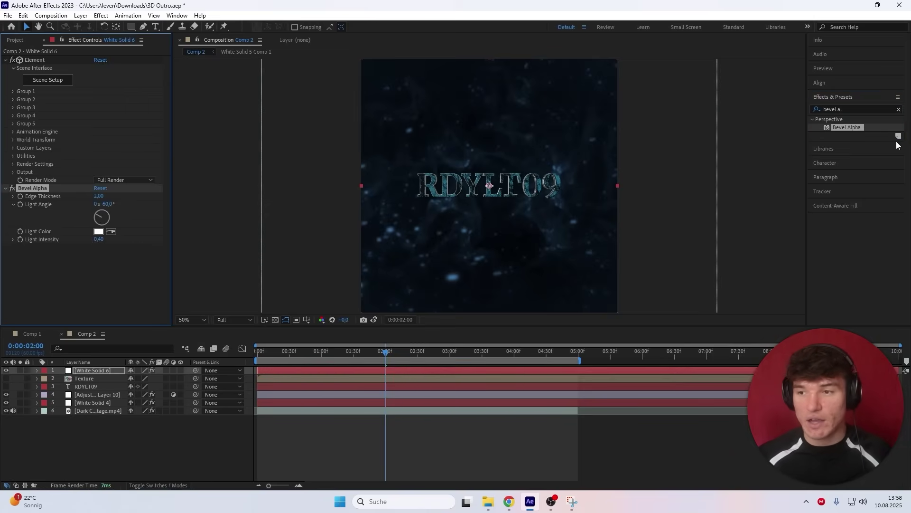
# - Add the Deep Glow effect to the title's solid layer and set its exposure to 0.40
pyautogui.click(835, 109)
pyautogui.write('deep glow')
pyautogui.moveTo(846, 127); pyautogui.dragTo(396, 372)
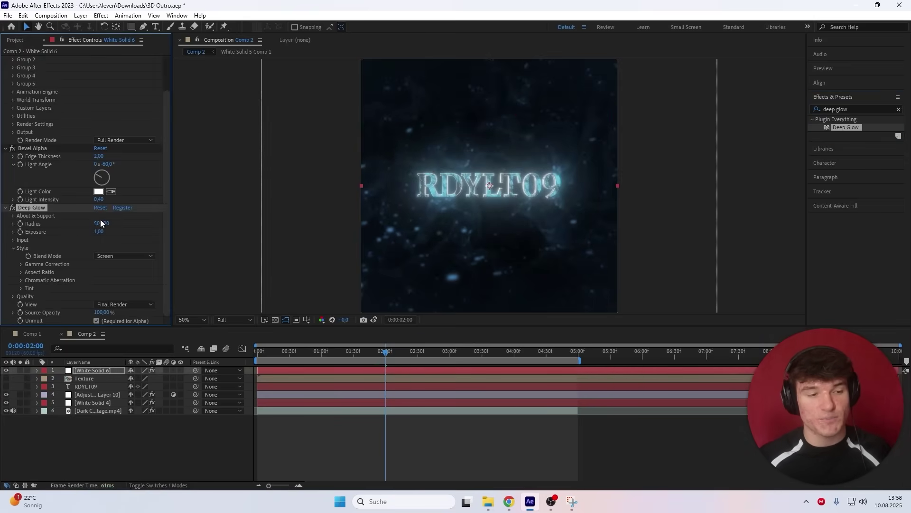
pyautogui.moveTo(99, 231); pyautogui.dragTo(100, 231)
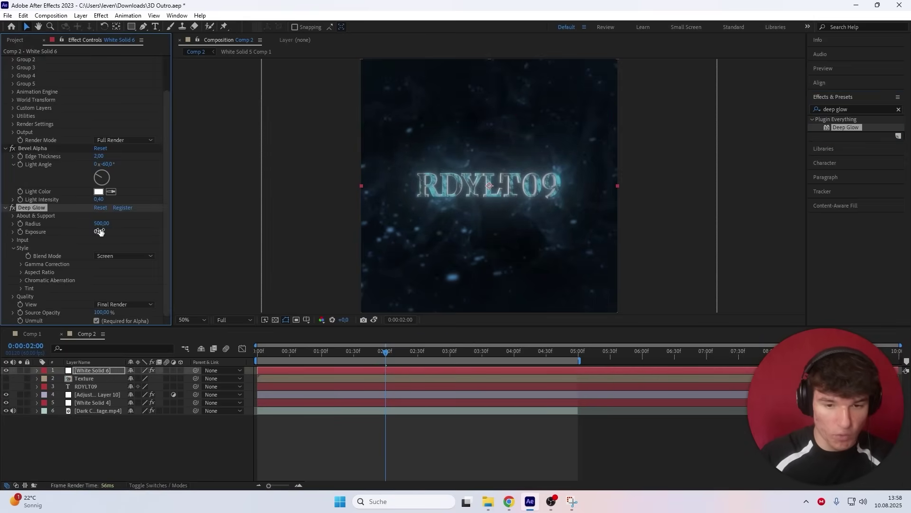
# - Add the Sapphire S_Rays effect to the title's solid layer
pyautogui.click(898, 109)
pyautogui.click(849, 109)
pyautogui.write('S_rays')
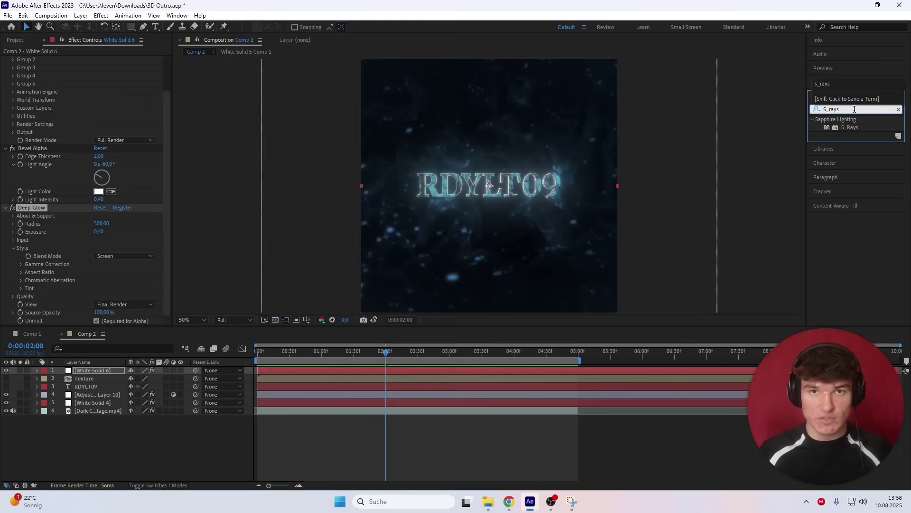
pyautogui.moveTo(849, 128); pyautogui.dragTo(389, 371)
# - Set the S_Rays rays length to 1.000 and rays brightness to 1.50
pyautogui.scroll(2, 446, 177)
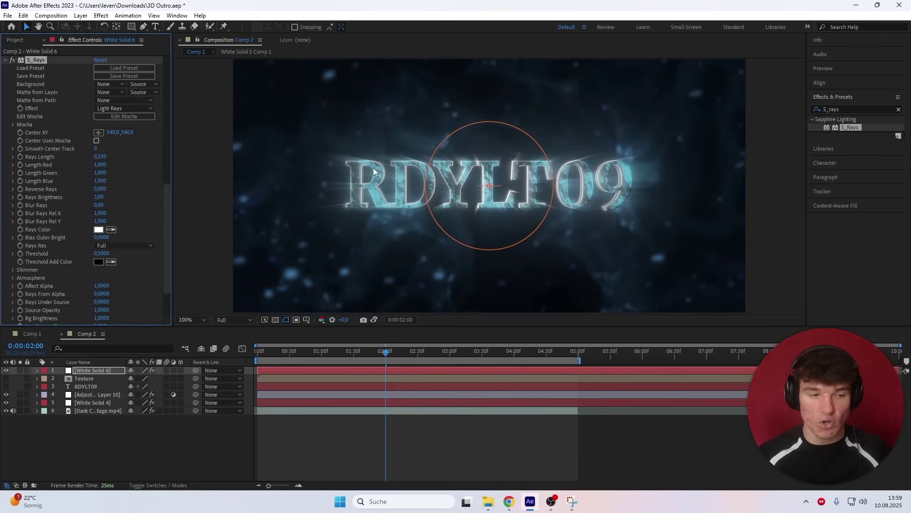
pyautogui.moveTo(104, 159); pyautogui.dragTo(118, 157)
pyautogui.scroll(-1, 119, 180)
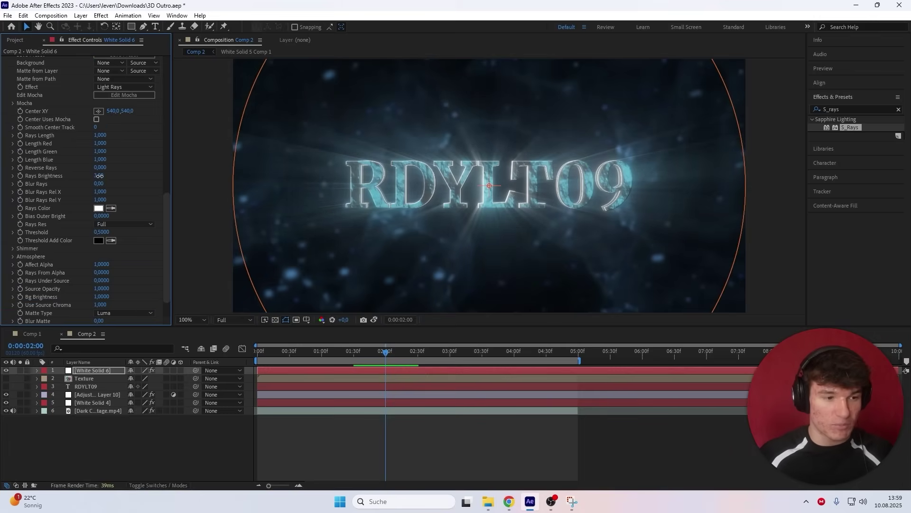
pyautogui.write(',5')
pyautogui.press('Return')
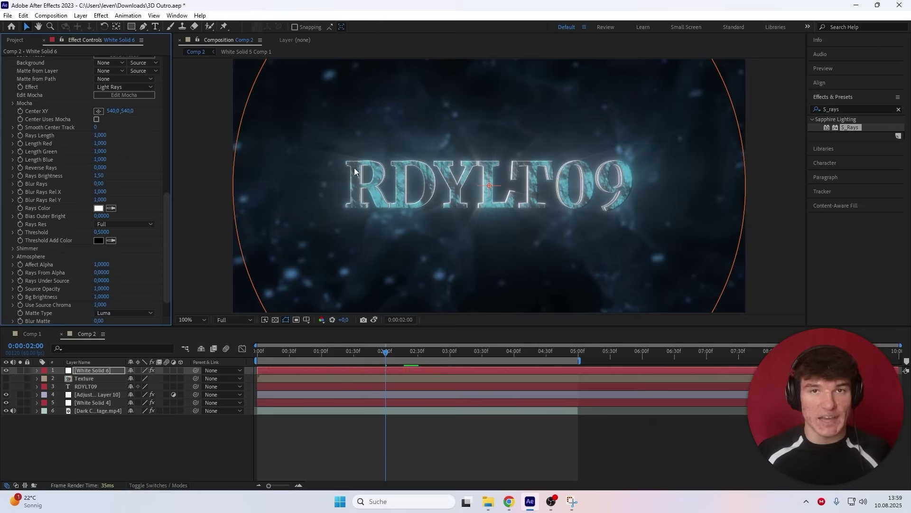
# - Add the Drop Shadow effect to the title's solid layer with a distance of 0 and a softness of 500
pyautogui.click(831, 113)
pyautogui.write('drop shad')
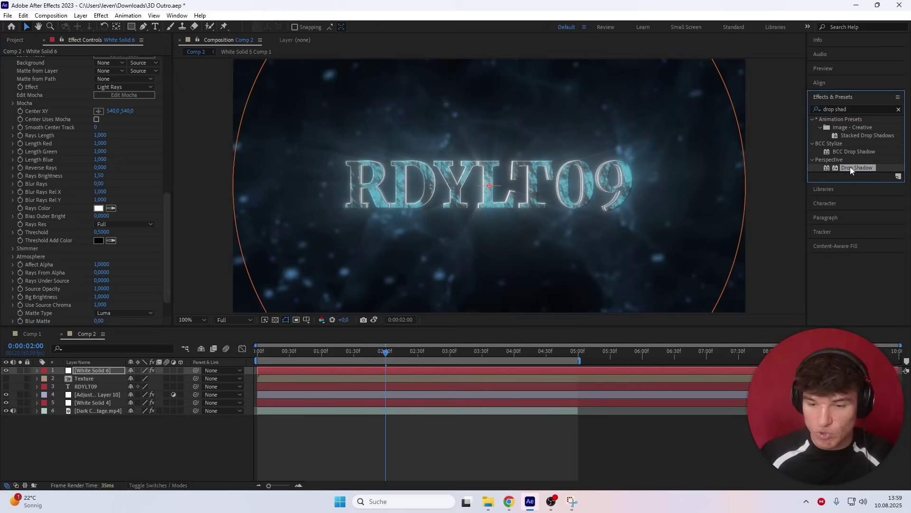
pyautogui.moveTo(850, 166); pyautogui.dragTo(372, 373)
pyautogui.moveTo(100, 269); pyautogui.dragTo(214, 268)
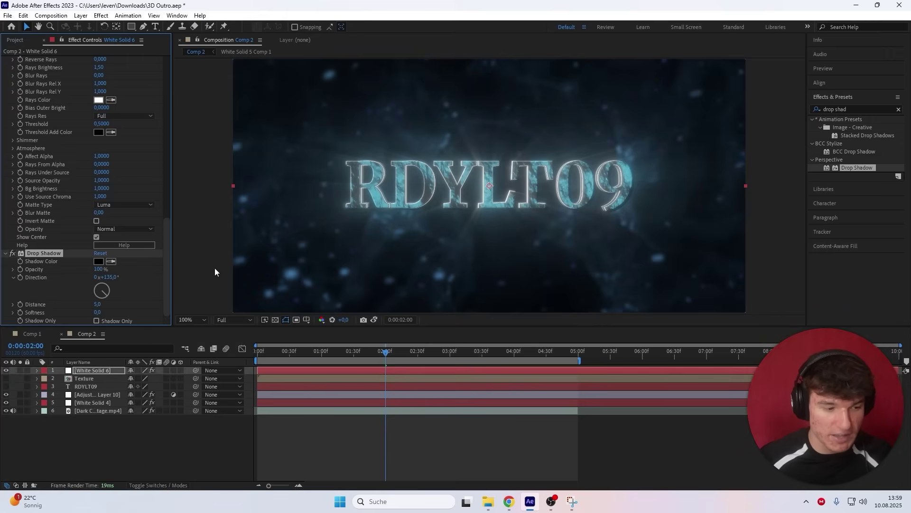
pyautogui.moveTo(98, 304); pyautogui.dragTo(84, 302)
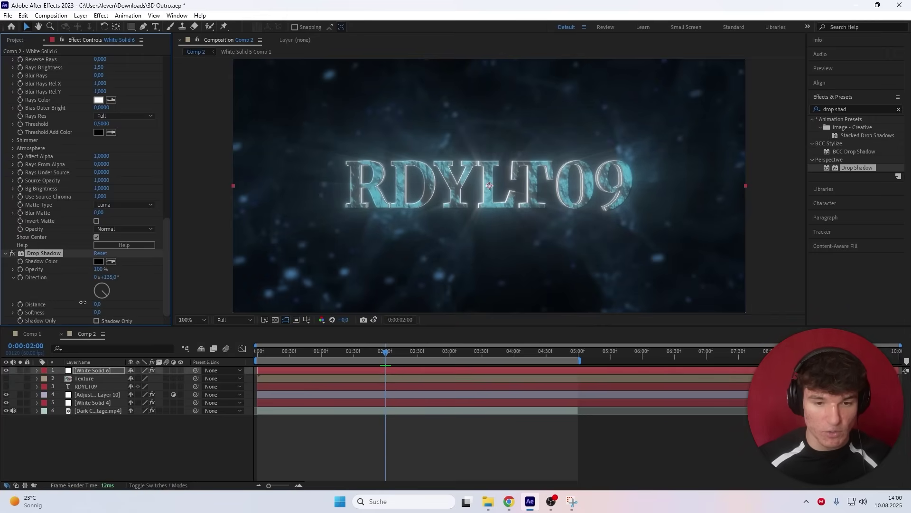
pyautogui.click(97, 312)
pyautogui.write('500')
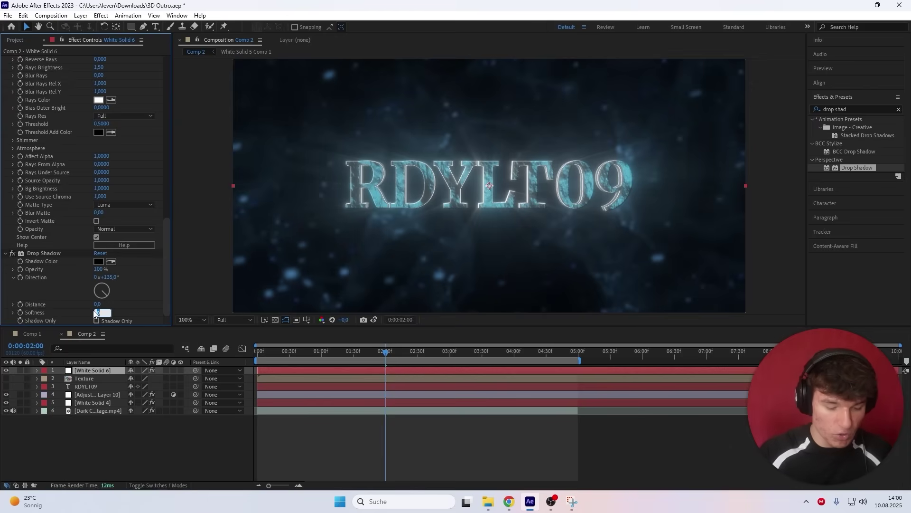
pyautogui.press('Return')
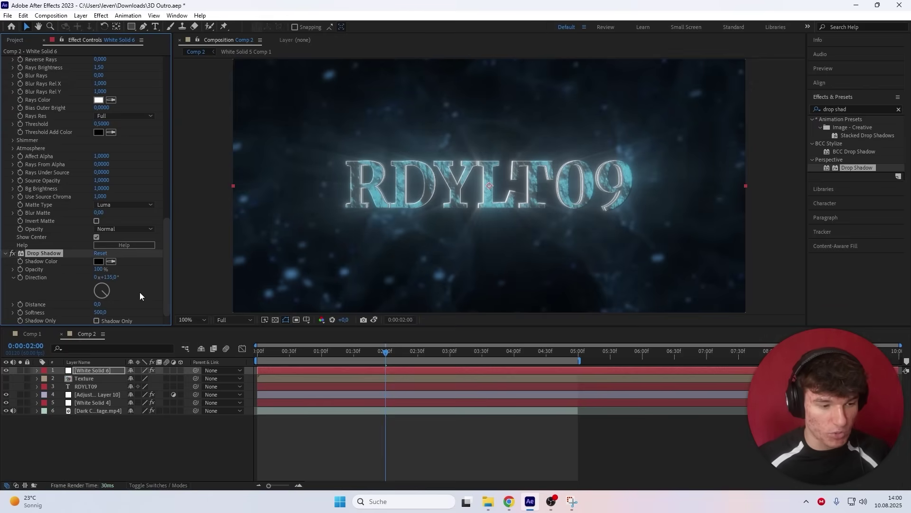
# - Duplicate the Drop Shadow effect and set the copy's softness to 15 and distance to 10
pyautogui.hotkey('ctrl', 'd')
pyautogui.click(104, 308)
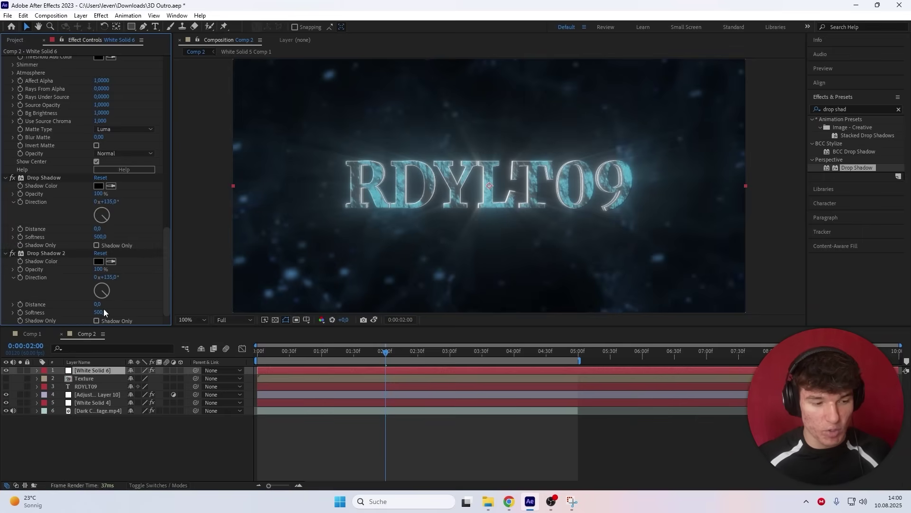
pyautogui.click(99, 312)
pyautogui.write('15')
pyautogui.press('Return')
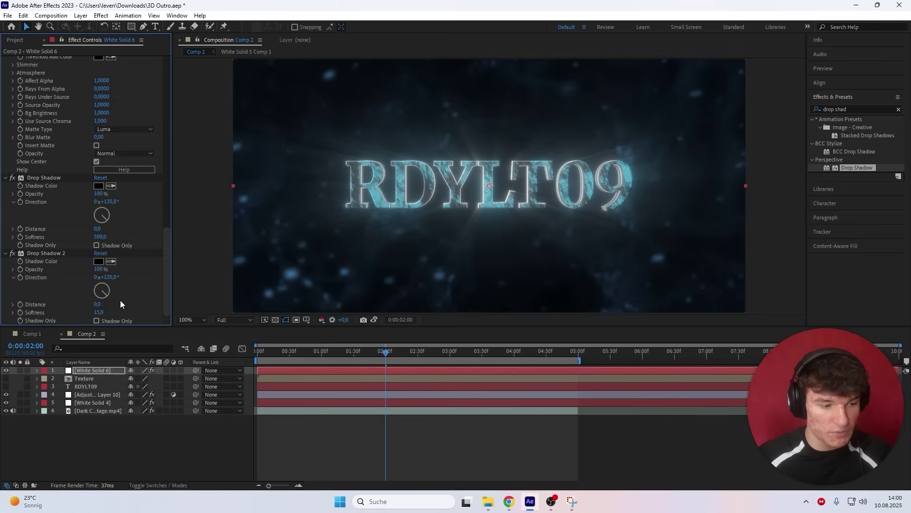
pyautogui.click(98, 305)
pyautogui.write('10')
pyautogui.press('Return')
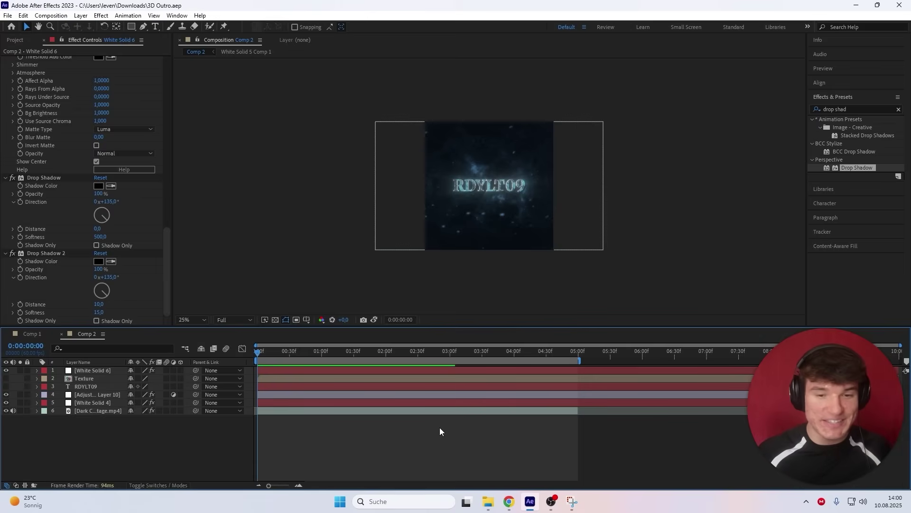
# - Play the composition from the start to preview the title over the particle background
pyautogui.press('space')
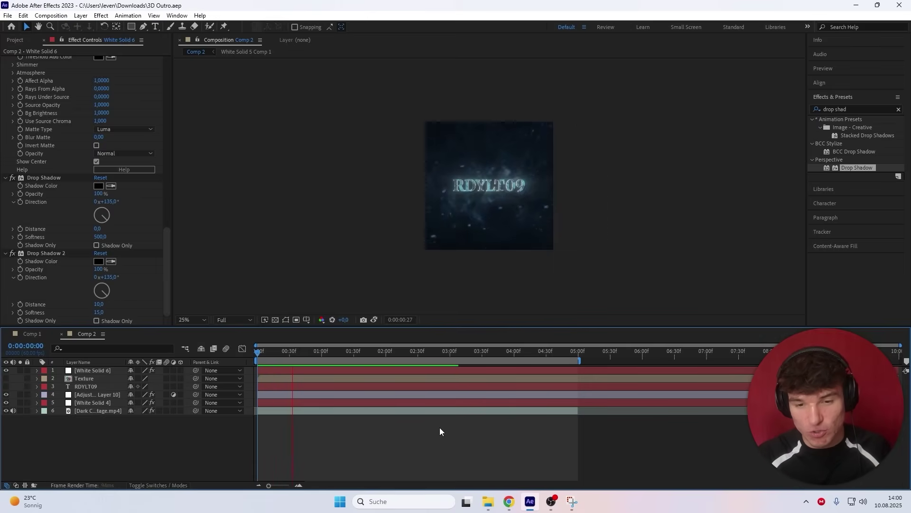
pyautogui.press('space')
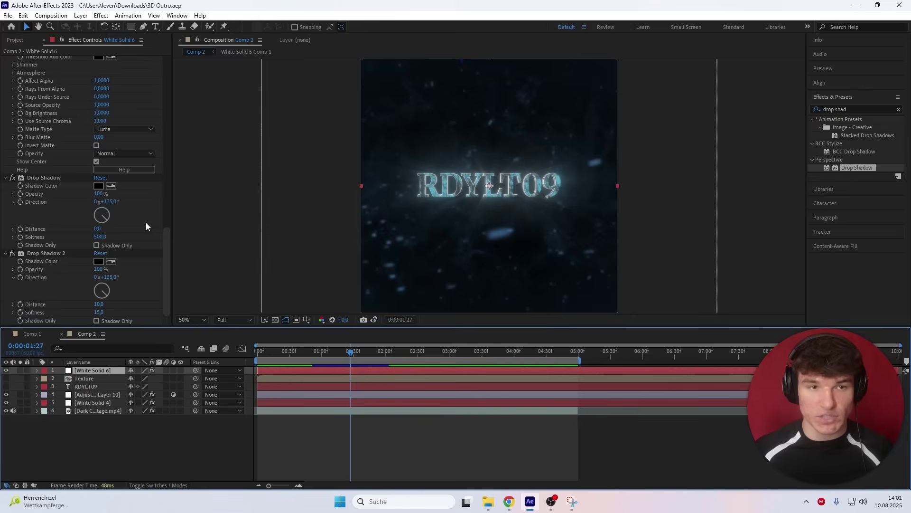
# - At the start of the composition, enable Multi-Object in the Particle Look settings of Element's Group 1
pyautogui.moveTo(163, 241); pyautogui.dragTo(152, 55)
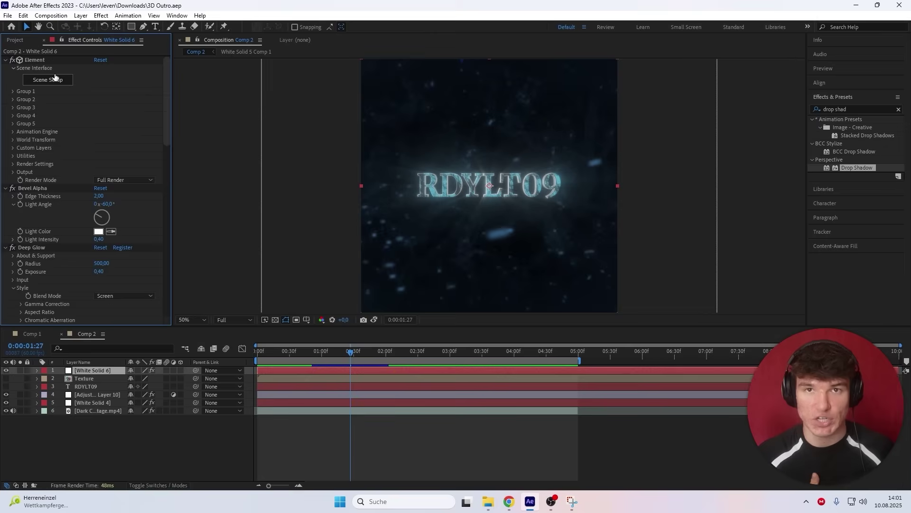
pyautogui.moveTo(355, 351); pyautogui.dragTo(255, 344)
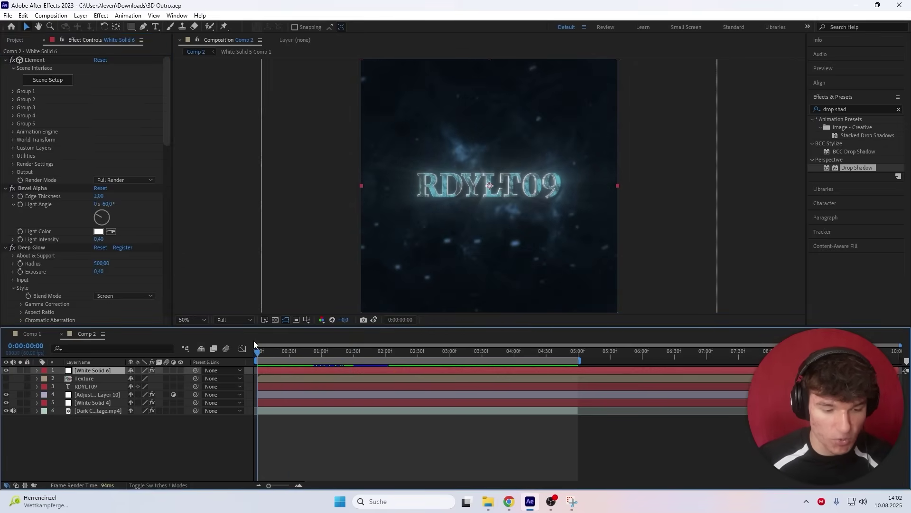
pyautogui.click(12, 92)
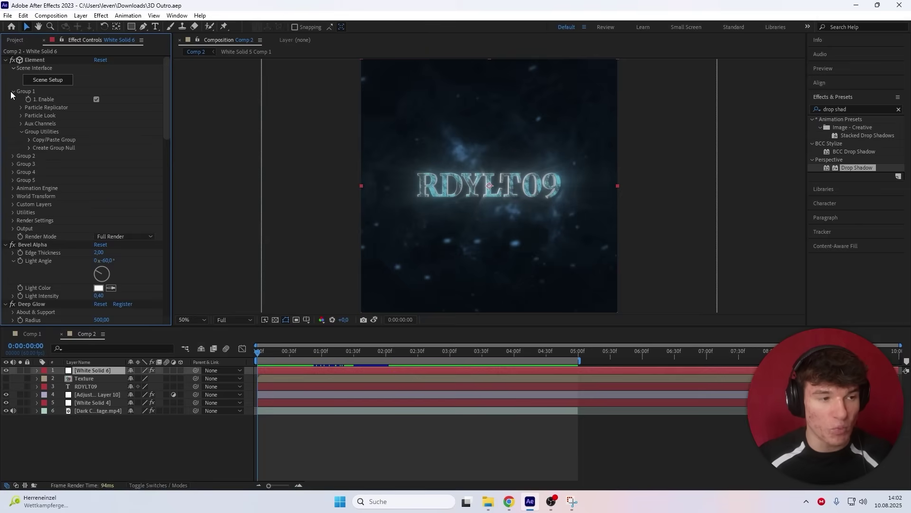
pyautogui.click(20, 115)
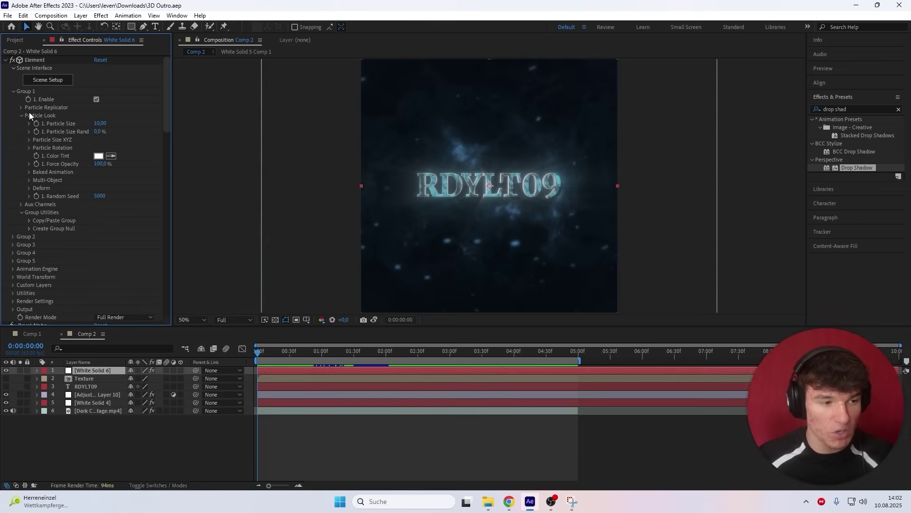
pyautogui.click(29, 179)
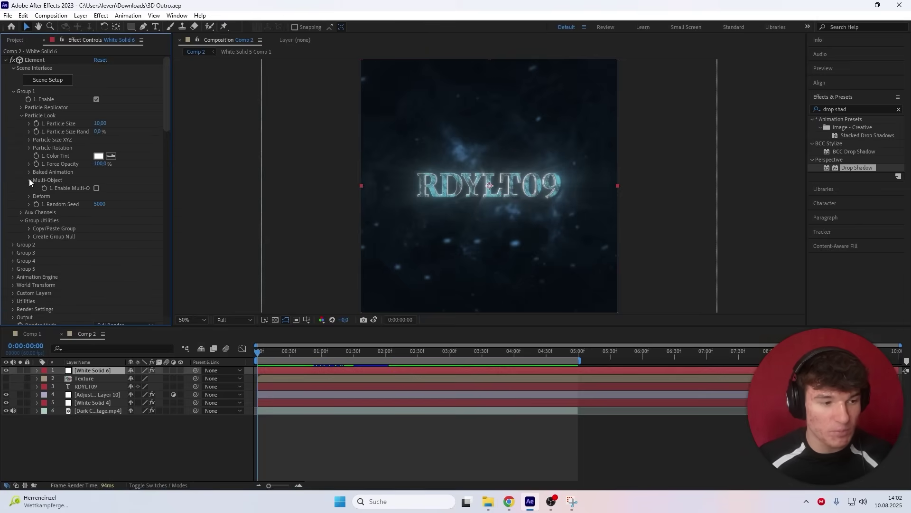
pyautogui.click(96, 188)
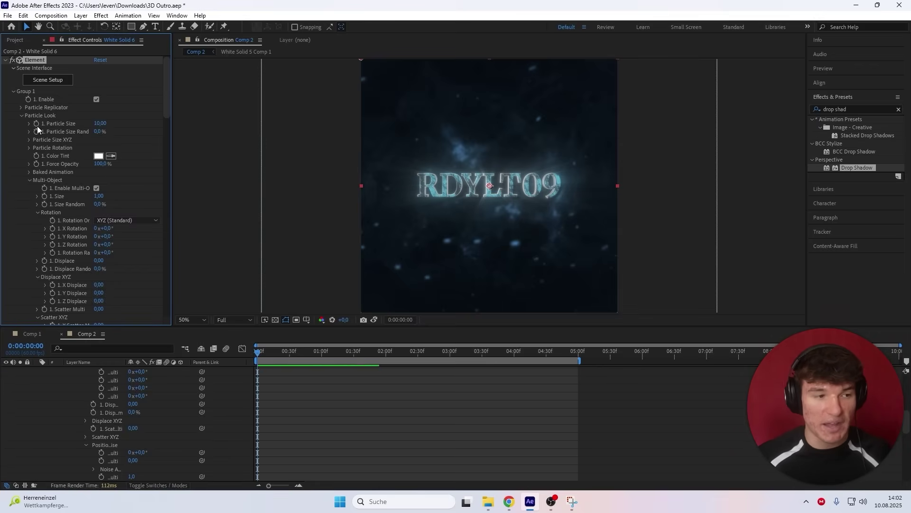
# - Keyframe Group 1's Particle Size at 30 on the first frame
pyautogui.click(100, 123)
pyautogui.write('30')
pyautogui.press('Return')
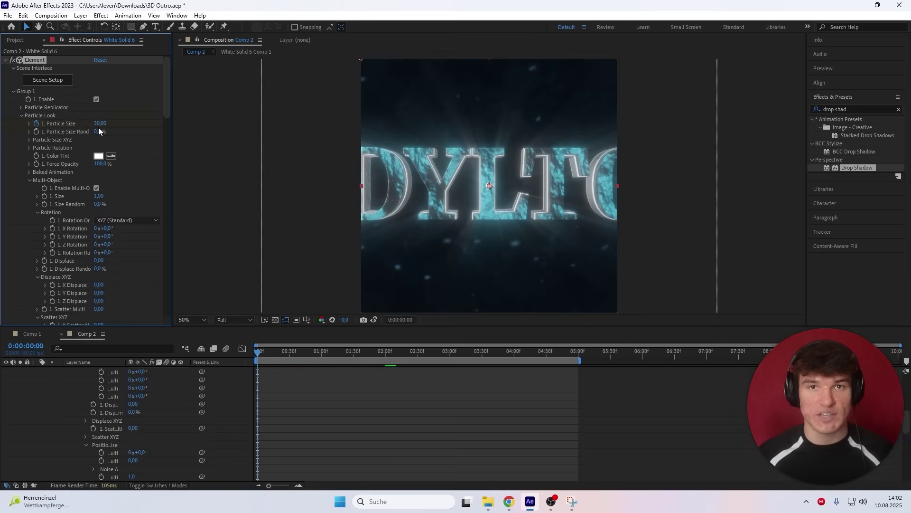
# - Keyframe the Particle Replicator's Z Rotation in Group 1 at -30° on the first frame
pyautogui.click(22, 107)
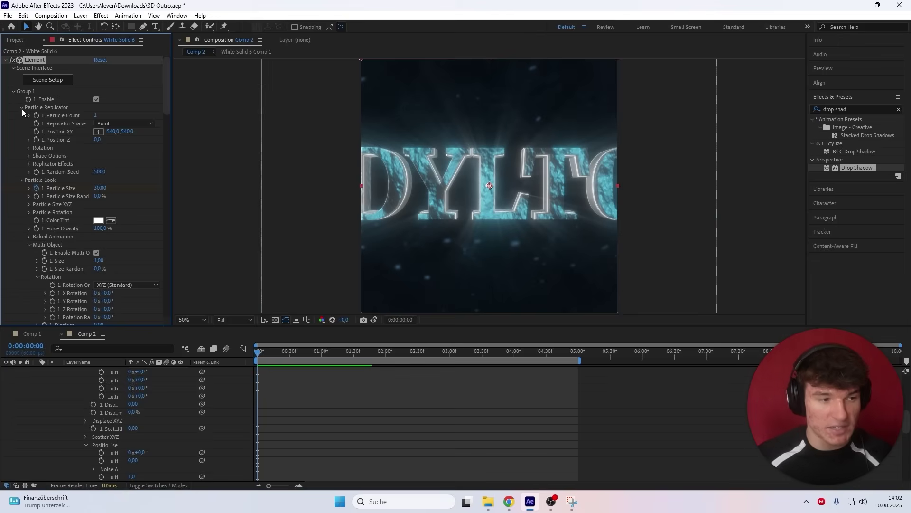
pyautogui.click(28, 148)
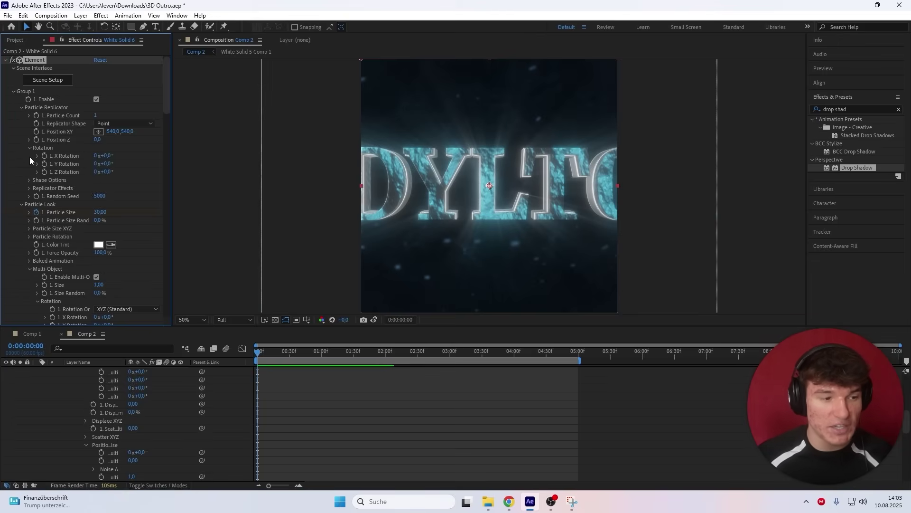
pyautogui.click(105, 172)
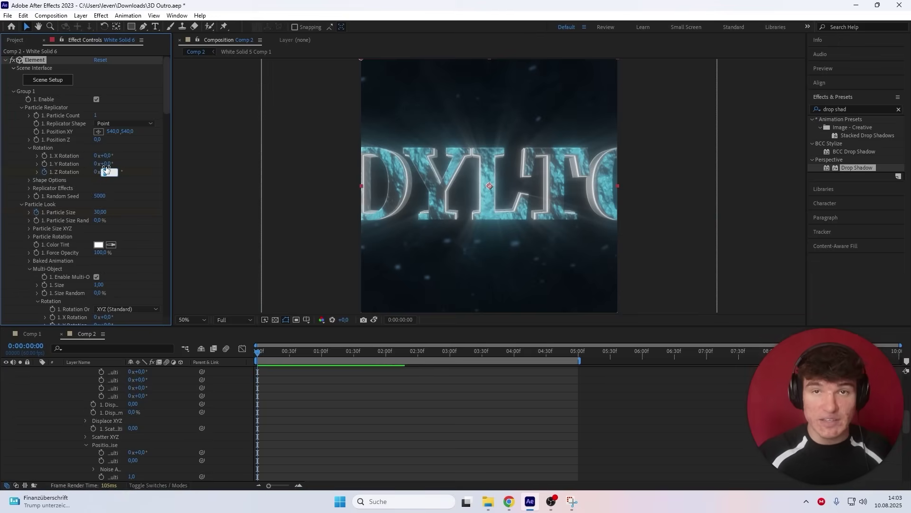
pyautogui.write('-30')
pyautogui.press('Return')
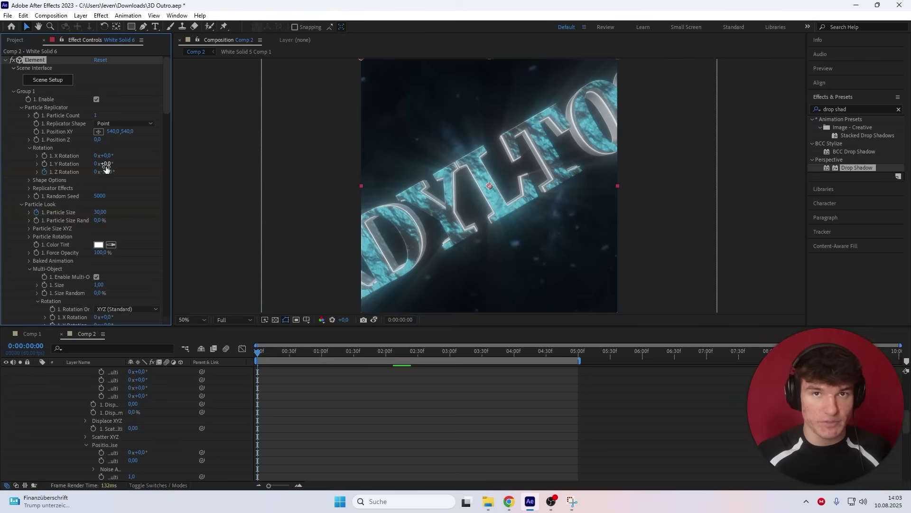
# - Keyframe the Multi-Object X Rotation at 25° and the random rotation at 50° on the first frame
pyautogui.scroll(-5, 121, 235)
pyautogui.click(54, 211)
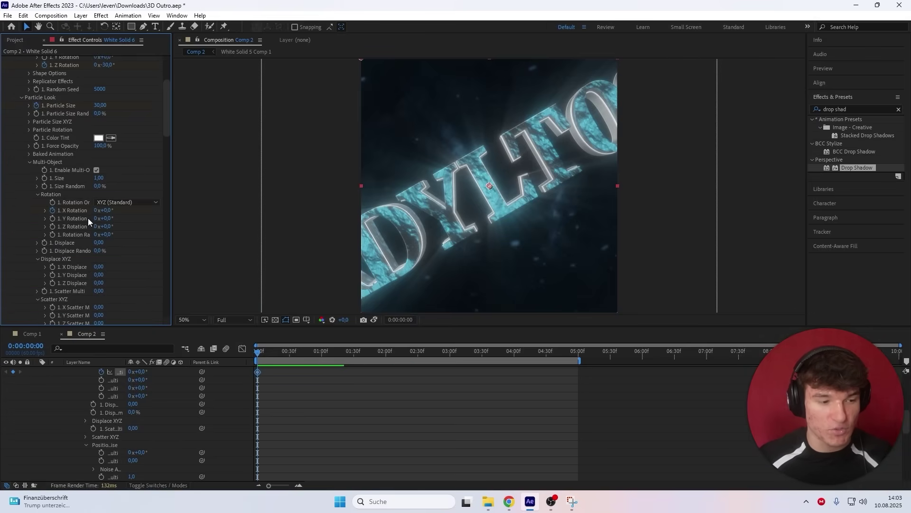
pyautogui.click(108, 211)
pyautogui.write('25')
pyautogui.press('Return')
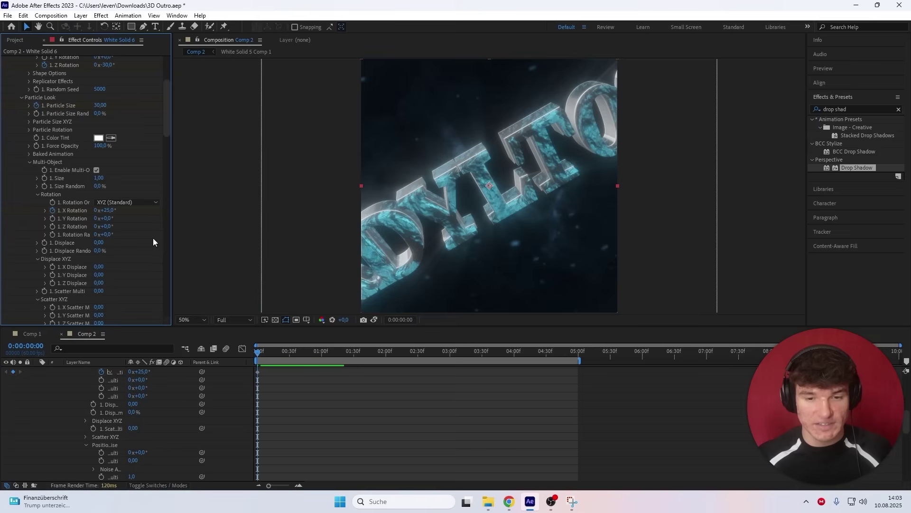
pyautogui.click(88, 239)
pyautogui.click(54, 234)
pyautogui.write('50')
pyautogui.press('Return')
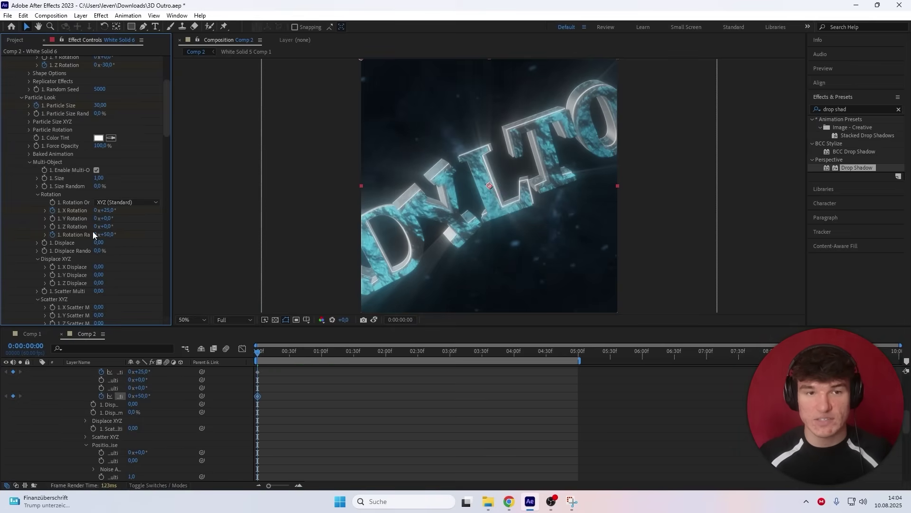
# - Keyframe the Multi-Object X Displace at 0.50 on the first frame
pyautogui.scroll(-1, 93, 232)
pyautogui.click(52, 246)
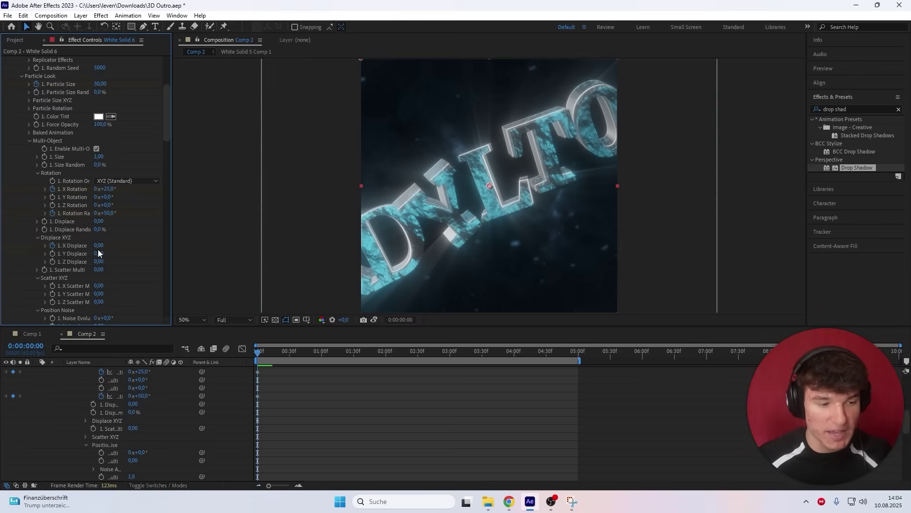
pyautogui.click(98, 246)
pyautogui.write('0,5')
pyautogui.press('Return')
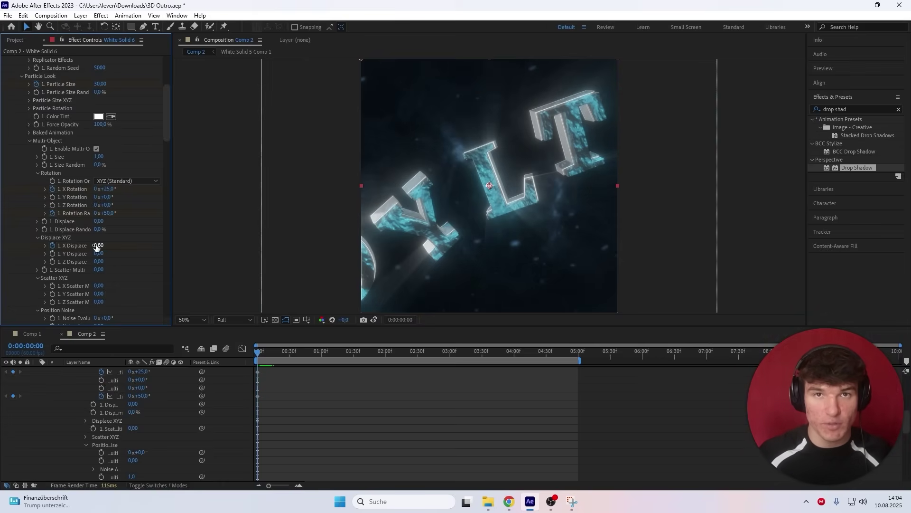
# - Enable Deform and its Twist option in Group 1, and keyframe Twist X at 30° on the first frame
pyautogui.scroll(-6, 140, 239)
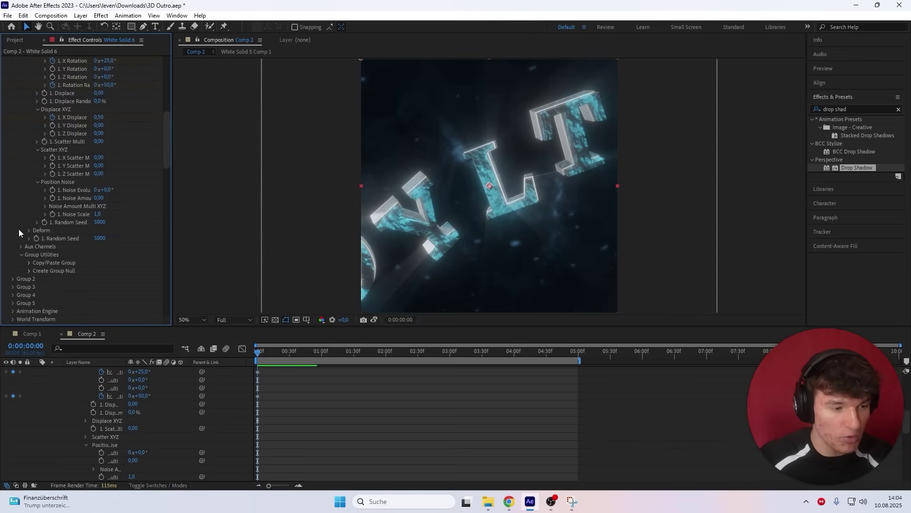
pyautogui.click(28, 230)
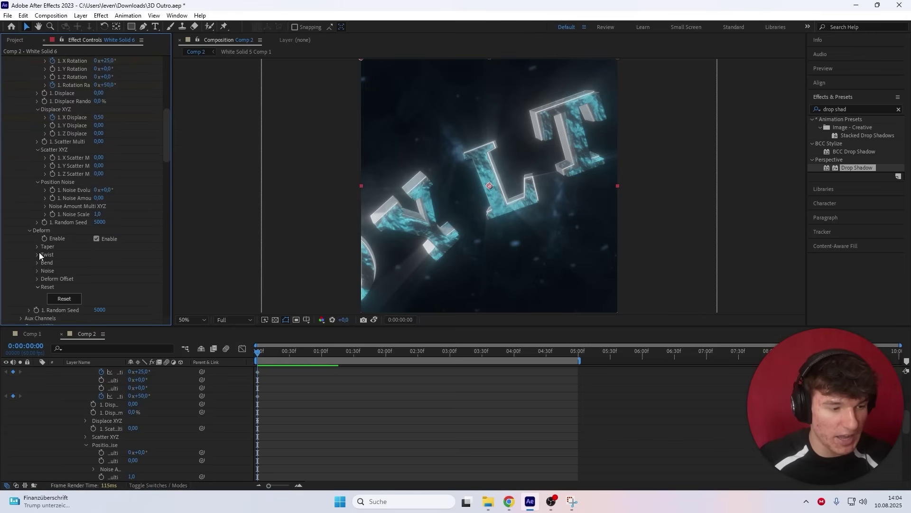
pyautogui.click(37, 255)
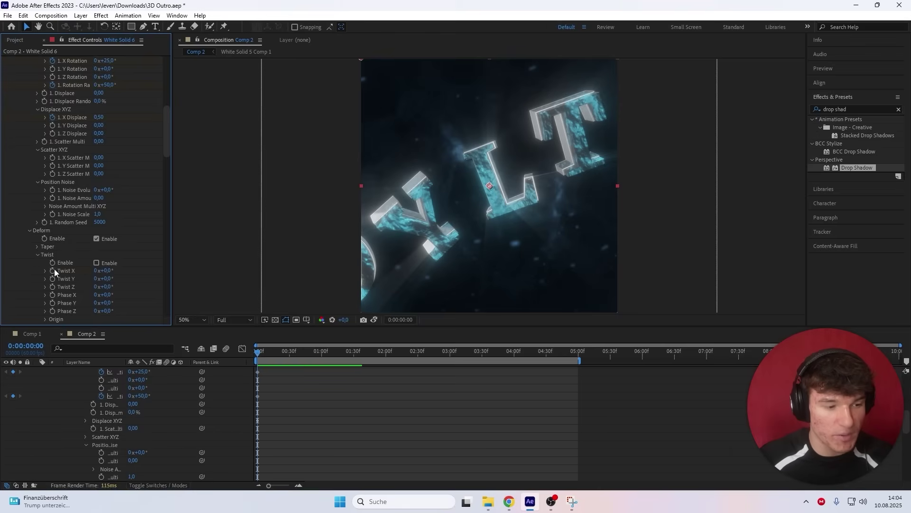
pyautogui.click(106, 270)
pyautogui.write('30')
pyautogui.press('Return')
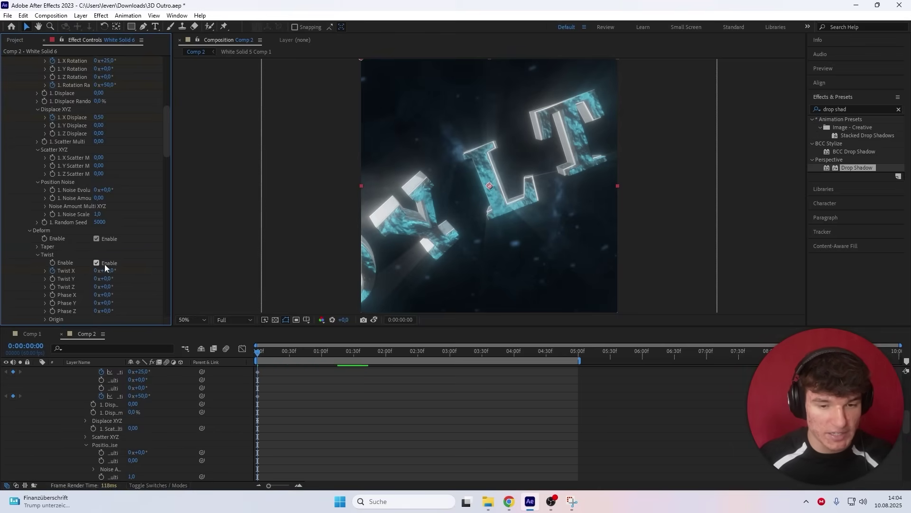
# - Show only the keyframed properties of the title's solid layer and return the playhead to the first frame
pyautogui.scroll(3, 264, 391)
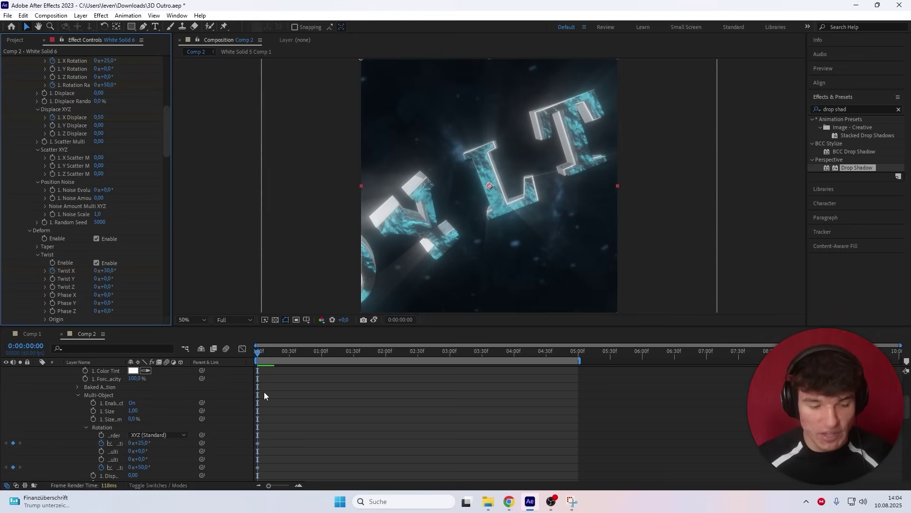
pyautogui.scroll(4, 237, 400)
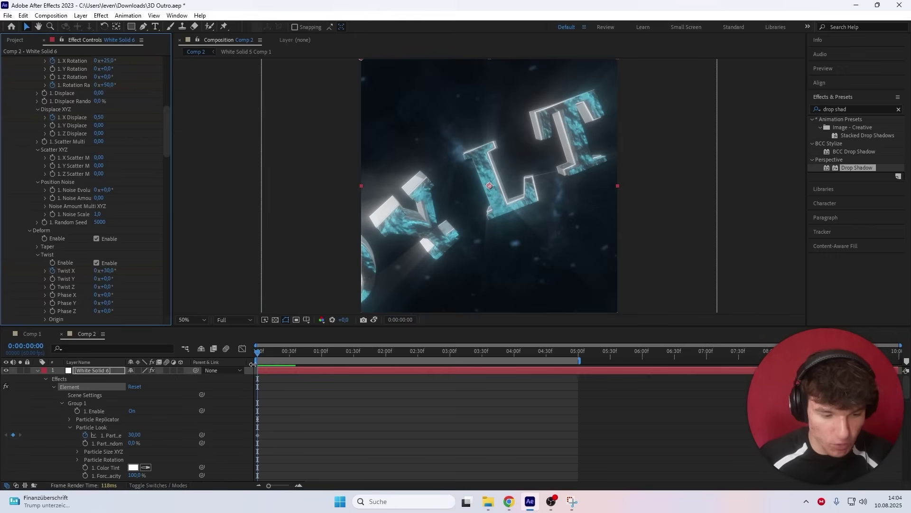
pyautogui.click(283, 373)
pyautogui.press('u')
pyautogui.moveTo(260, 354); pyautogui.dragTo(270, 355)
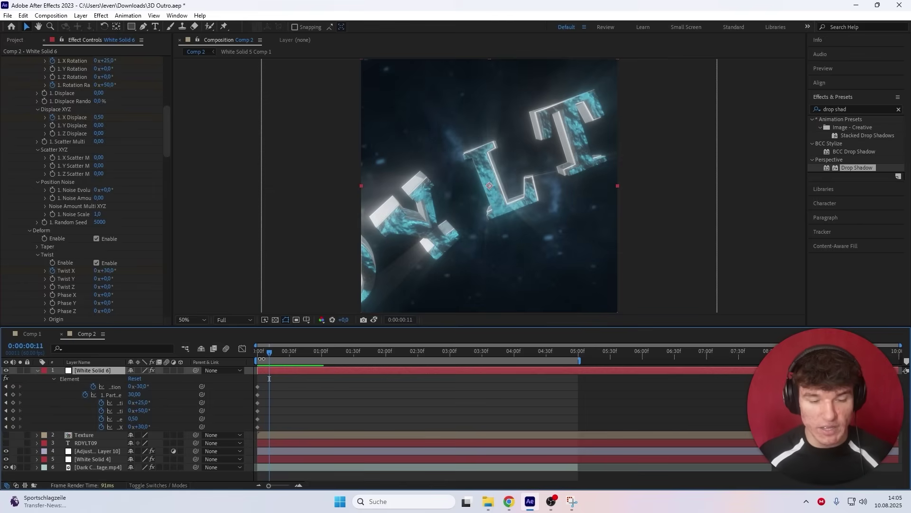
pyautogui.moveTo(257, 395)
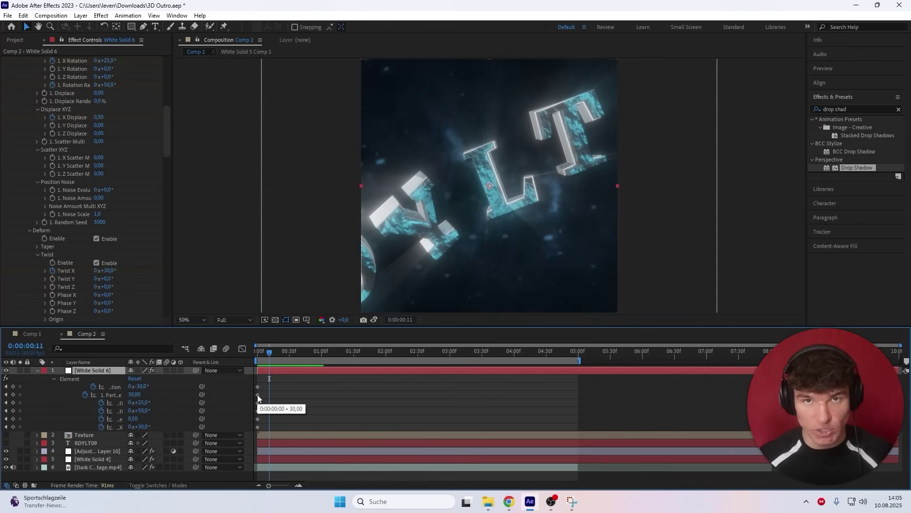
pyautogui.click(257, 354)
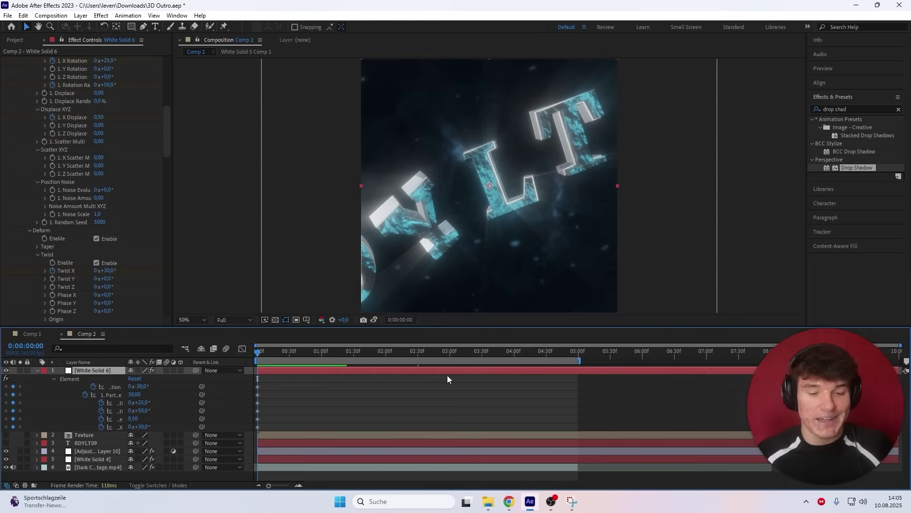
# - At 0:00:02:30, keyframe the title's Z Rotation at 0°
pyautogui.click(417, 348)
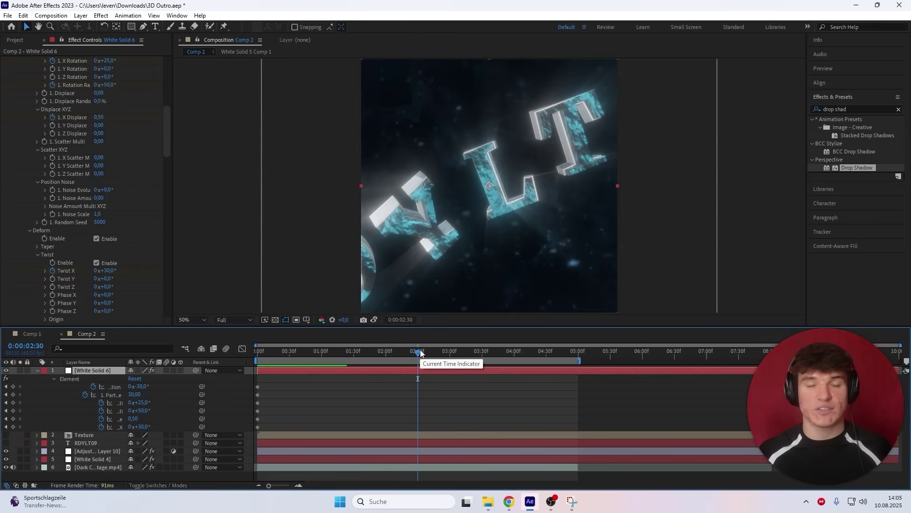
pyautogui.click(379, 417)
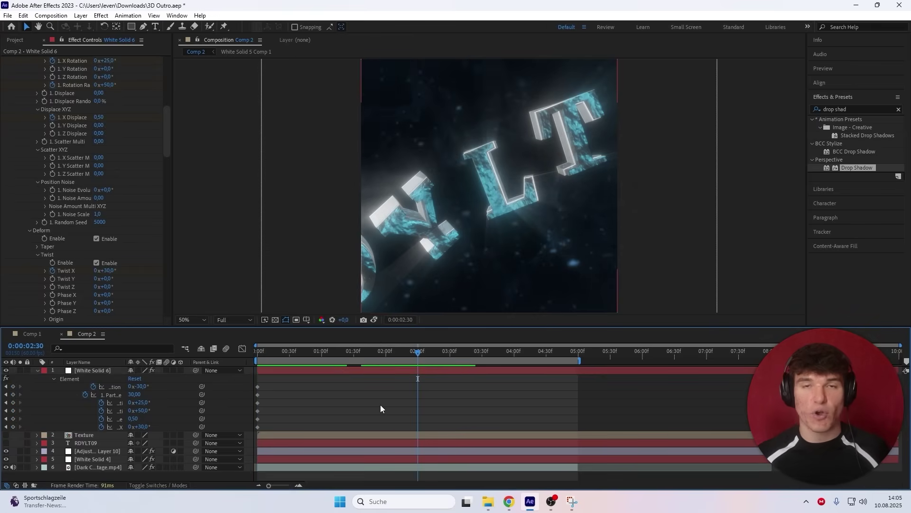
pyautogui.click(141, 387)
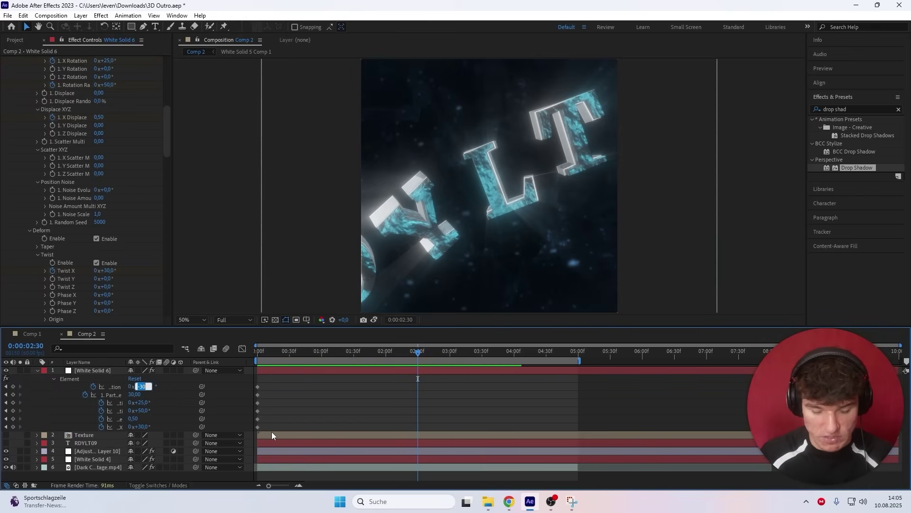
pyautogui.write('0')
pyautogui.press('Return')
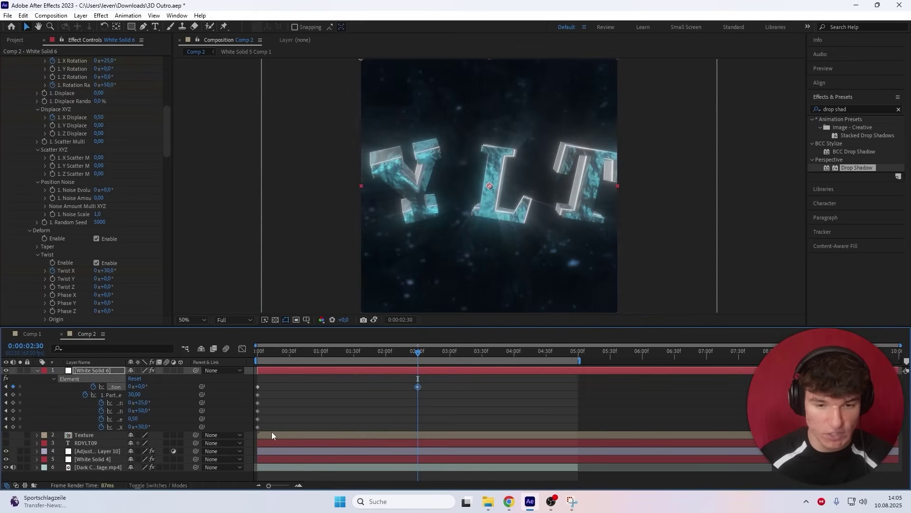
# - Keyframe the title's Particle Size at 7 at 0:00:02:30
pyautogui.click(137, 393)
pyautogui.write('0')
pyautogui.press('Return')
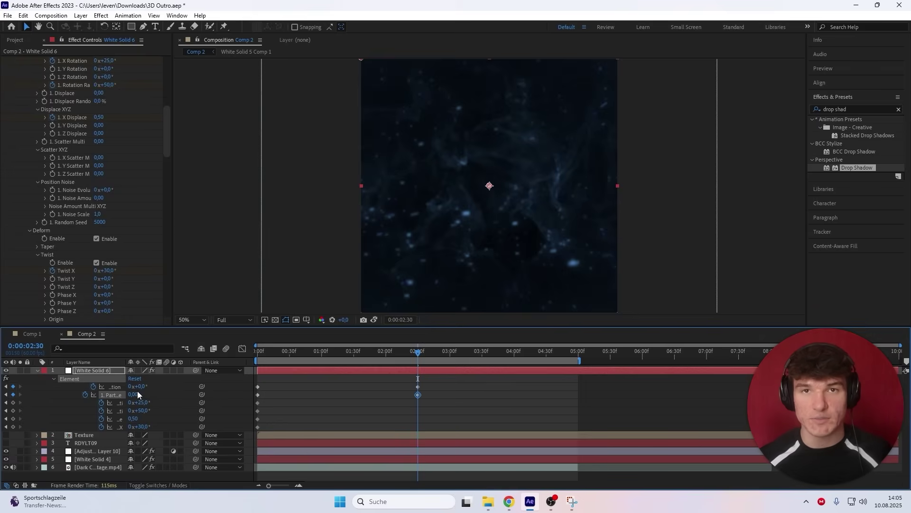
pyautogui.click(134, 391)
pyautogui.write('7')
pyautogui.press('Return')
pyautogui.click(262, 411)
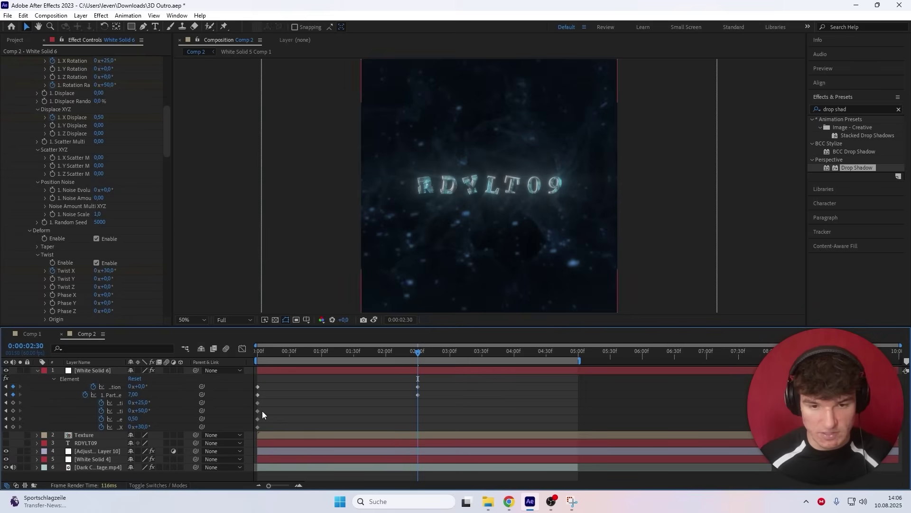
pyautogui.moveTo(133, 394); pyautogui.dragTo(144, 393)
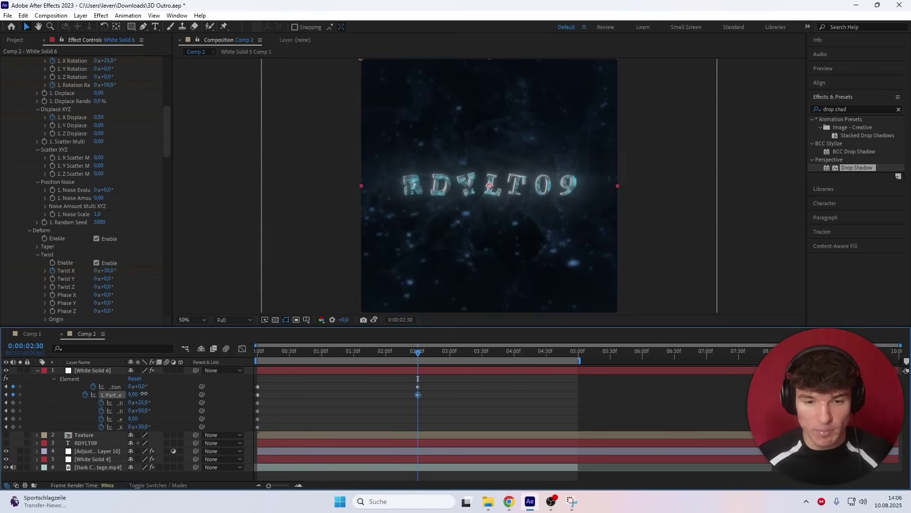
pyautogui.hotkey('ctrl', 'z')
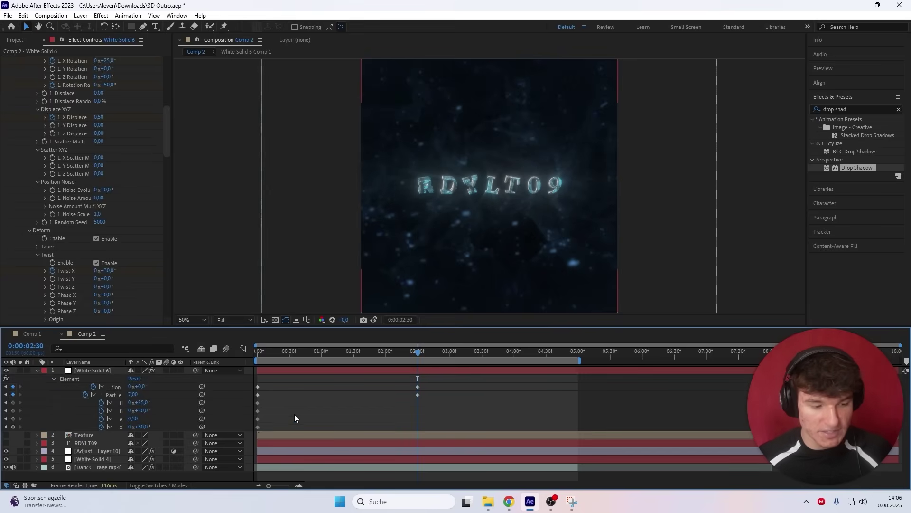
# - At 0:00:02:30, keyframe the Multi-Object X Rotation at 0° and the random rotation at 15°
pyautogui.click(145, 403)
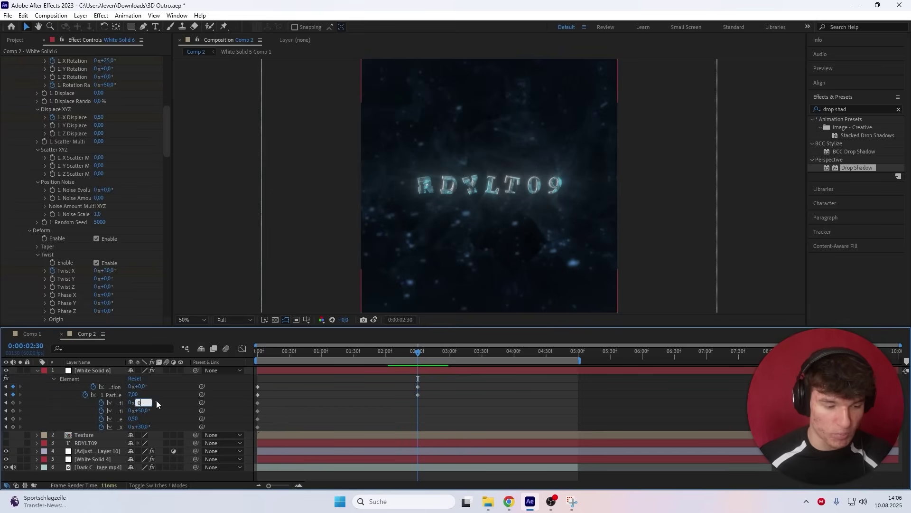
pyautogui.write('0')
pyautogui.press('Return')
pyautogui.click(145, 411)
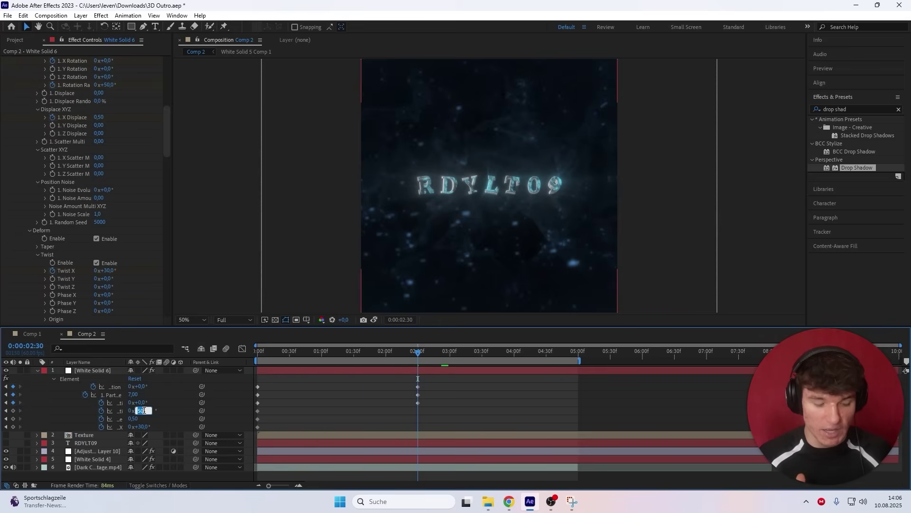
pyautogui.write('15')
# - At 0:00:02:30, keyframe the Multi-Object X Displace at 0.10 and Twist X at 0°
pyautogui.click(132, 419)
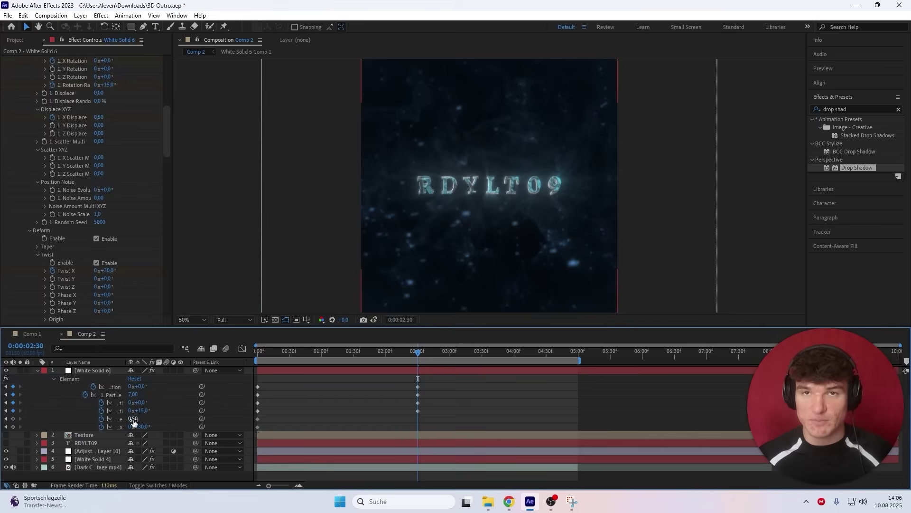
pyautogui.write('0,1')
pyautogui.press('Return')
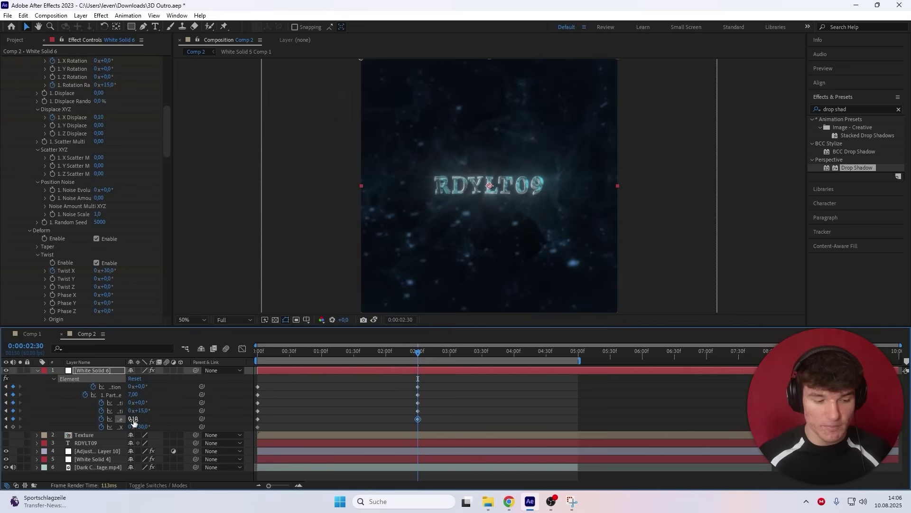
pyautogui.click(141, 426)
pyautogui.write('0')
pyautogui.press('Return')
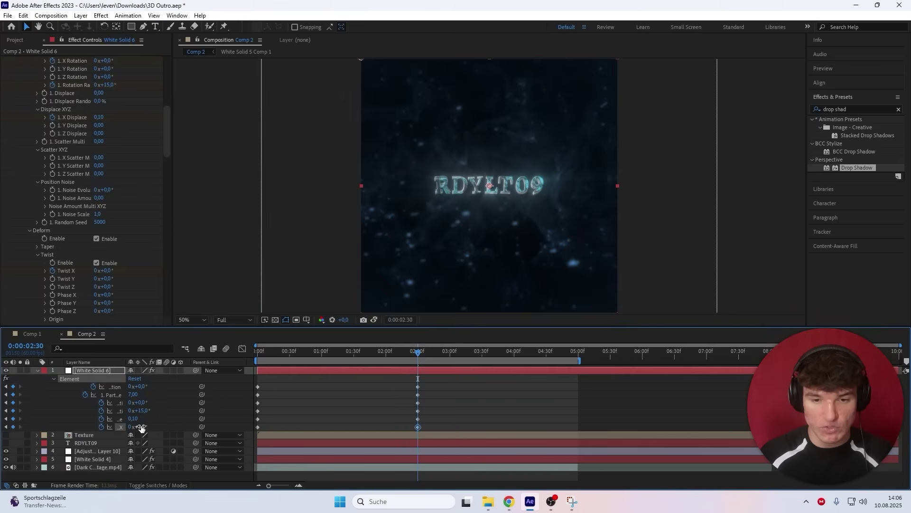
# - Preview the title animation from the first frame
pyautogui.press('Home')
pyautogui.press('space')
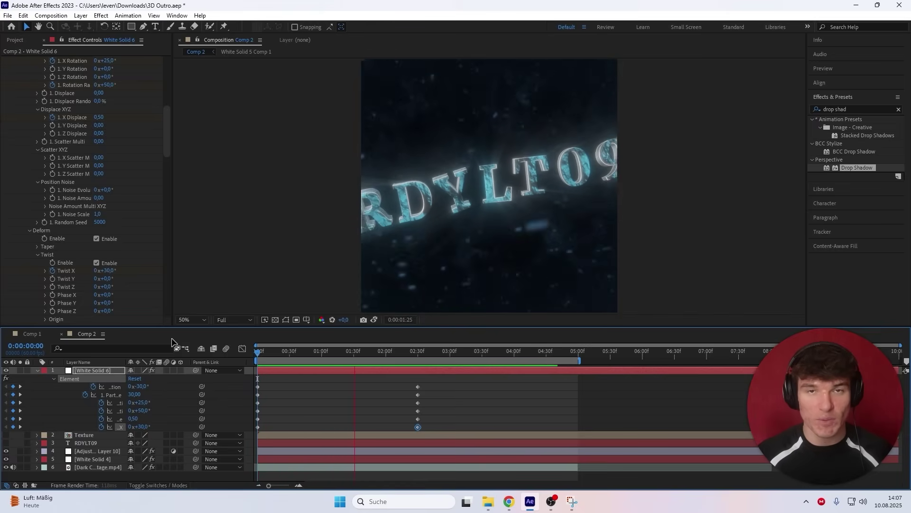
pyautogui.press('space')
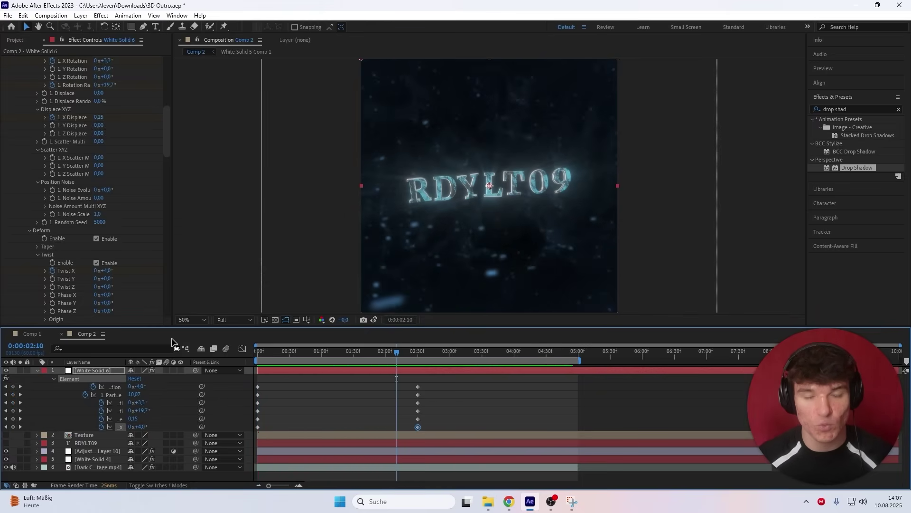
# - Apply Easy Ease to all the title's keyframes and show the Z Rotation as a speed graph
pyautogui.moveTo(429, 384); pyautogui.dragTo(208, 429)
pyautogui.press('F9')
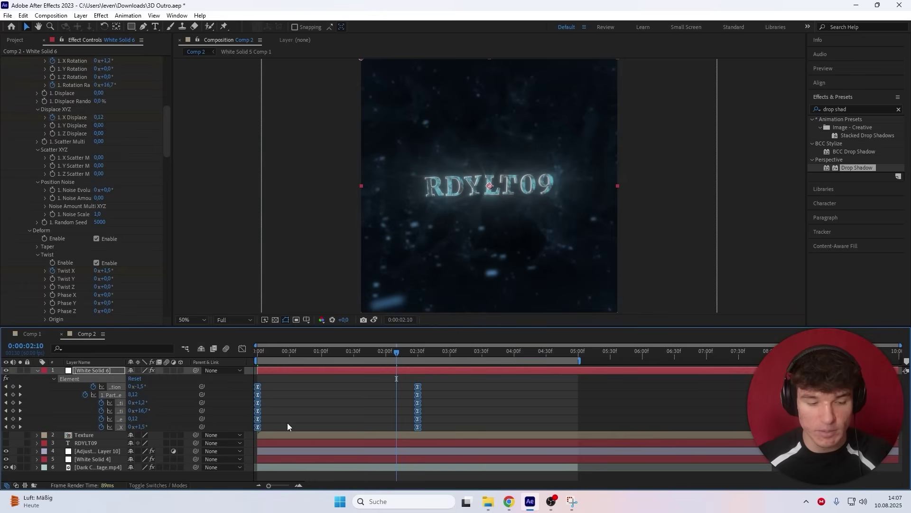
pyautogui.click(243, 348)
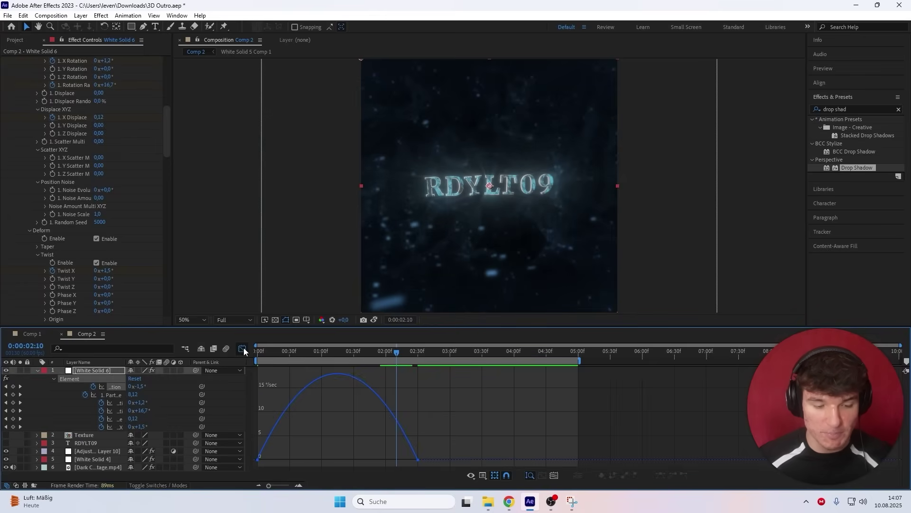
pyautogui.rightClick(330, 396)
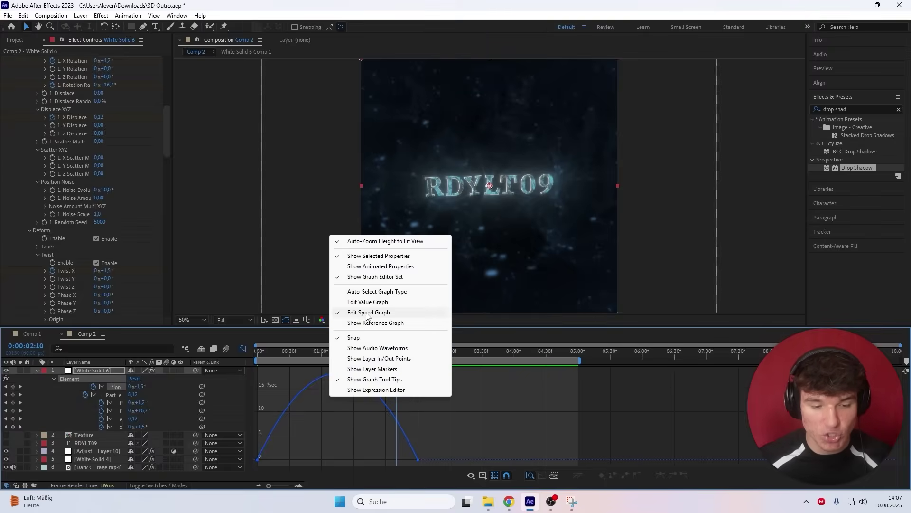
pyautogui.click(349, 313)
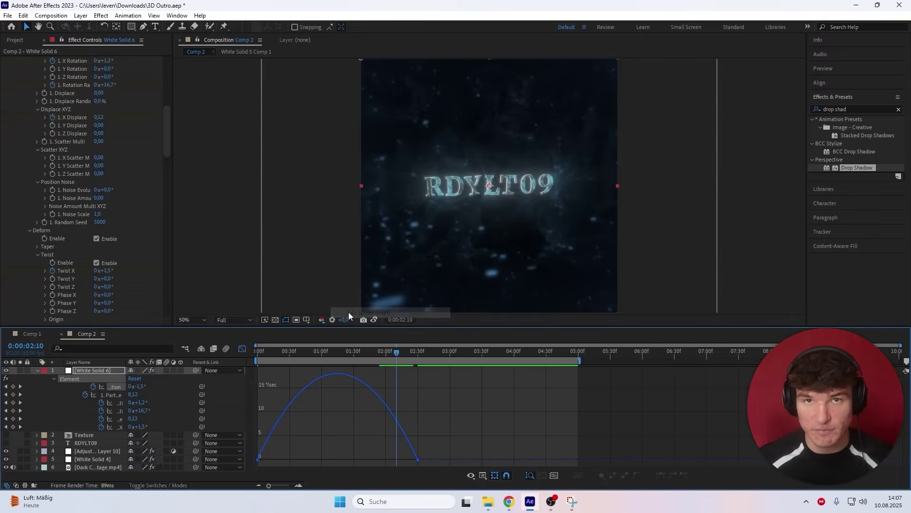
# - Reshape the Z Rotation speed curve so it peaks at the first keyframe and slows gradually toward the last, and return to the keyframe view
pyautogui.click(257, 459)
pyautogui.moveTo(284, 460); pyautogui.dragTo(257, 462)
pyautogui.moveTo(391, 460); pyautogui.dragTo(322, 461)
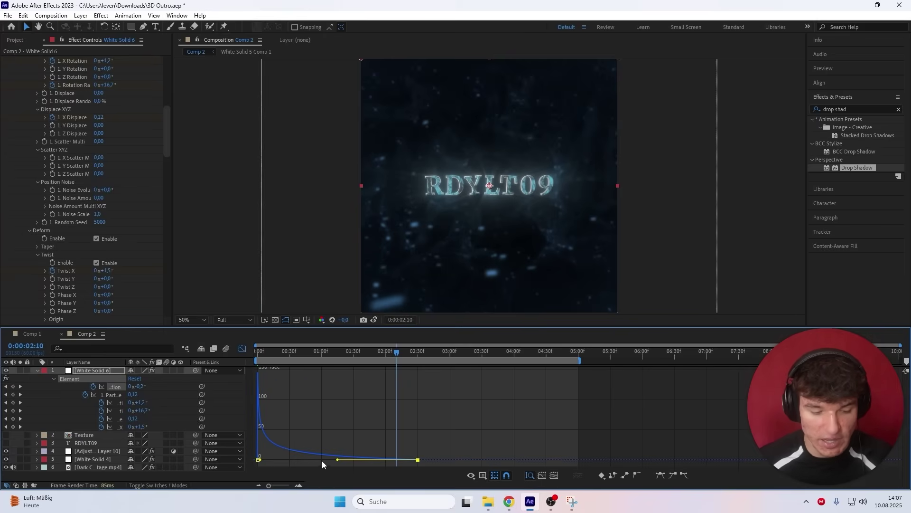
pyautogui.hotkey('shift', 'F3')
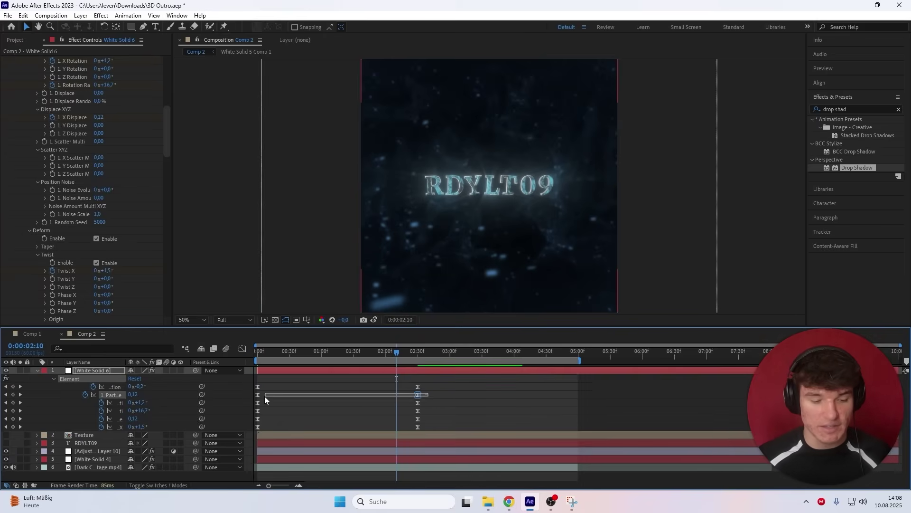
# - Reshape the Particle Size speed curve so it changes fastest at the first keyframe and eases out slowly
pyautogui.click(242, 349)
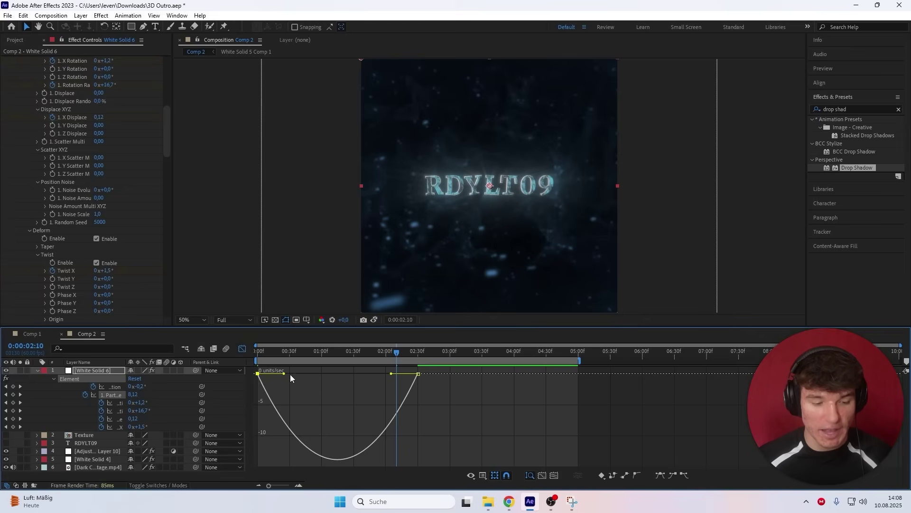
pyautogui.moveTo(284, 374); pyautogui.dragTo(259, 375)
pyautogui.moveTo(392, 375); pyautogui.dragTo(337, 374)
pyautogui.click(242, 350)
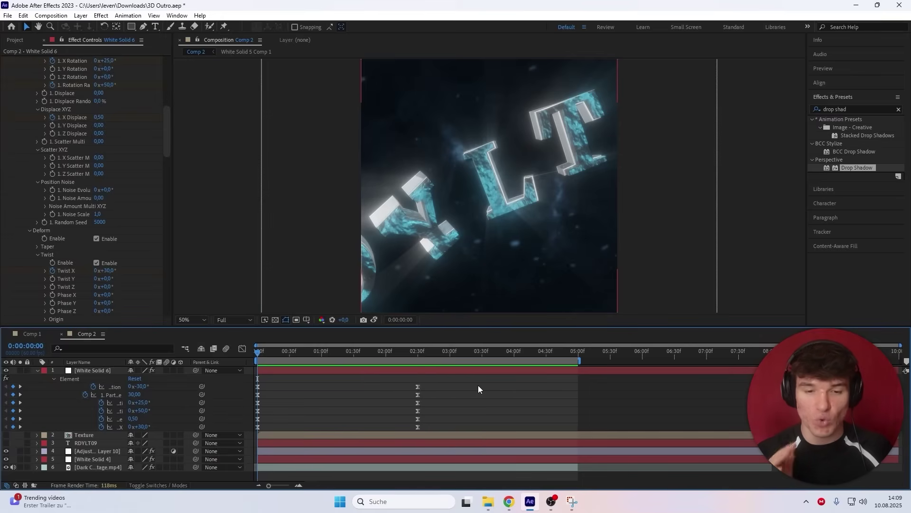
# - Collapse the title layer's keyframed properties, play back the eased animation and move the playhead to 0:00:00:44
pyautogui.press('u')
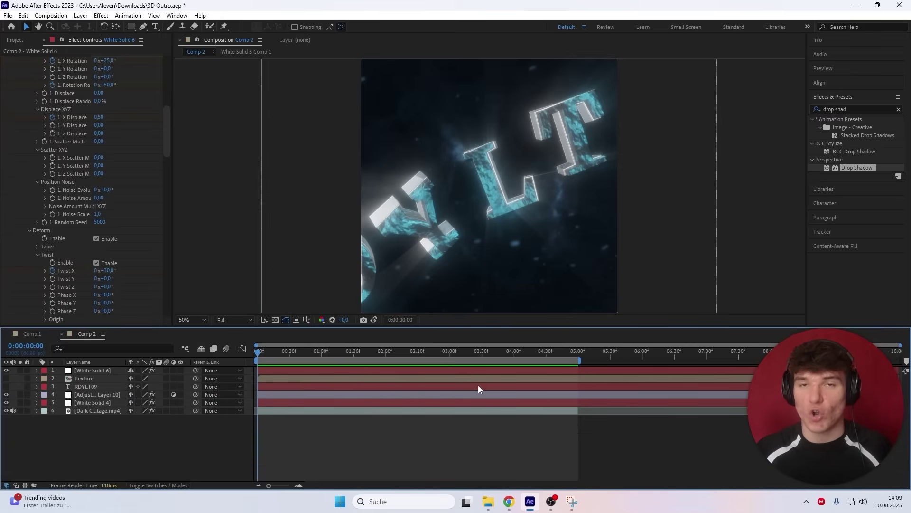
pyautogui.press('space')
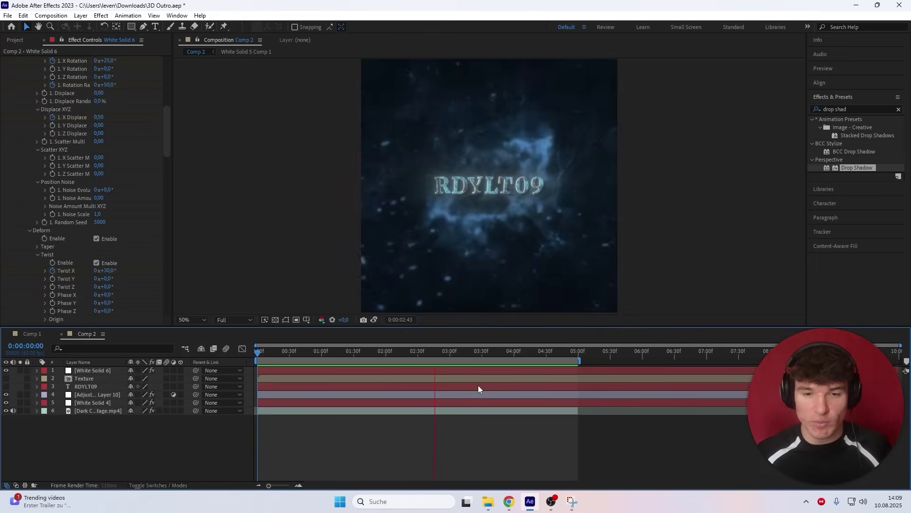
pyautogui.moveTo(429, 352); pyautogui.dragTo(302, 352)
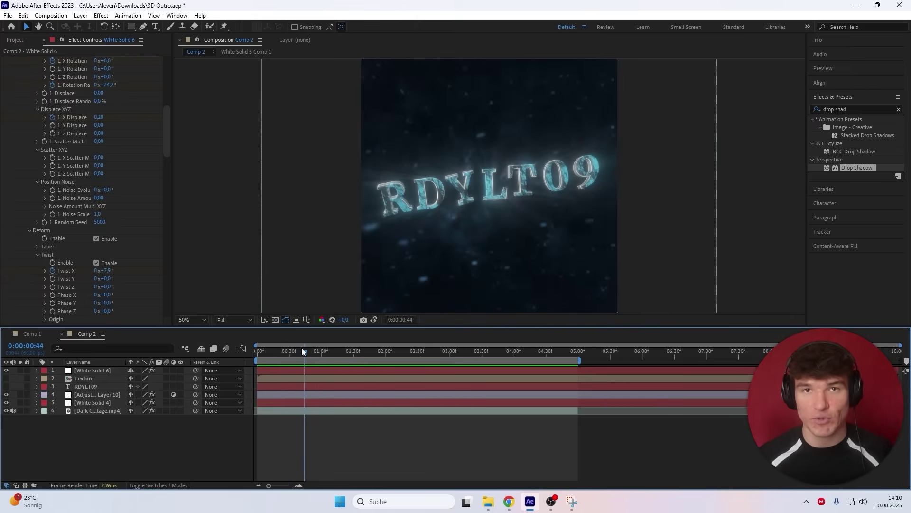
# - Add a null object above the title's solid layer and enable motion blur on the layers
pyautogui.press('KP_1')
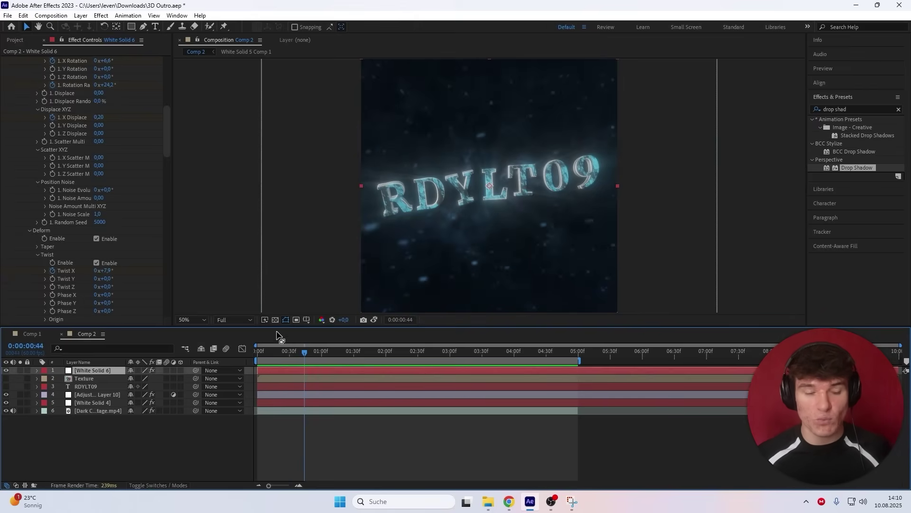
pyautogui.click(80, 16)
pyautogui.moveTo(97, 33)
pyautogui.click(258, 69)
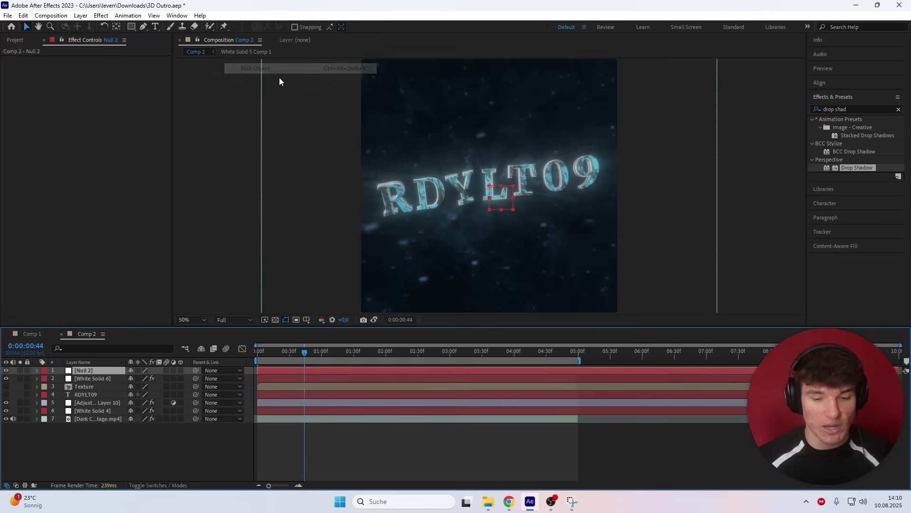
pyautogui.click(166, 371)
pyautogui.click(166, 378)
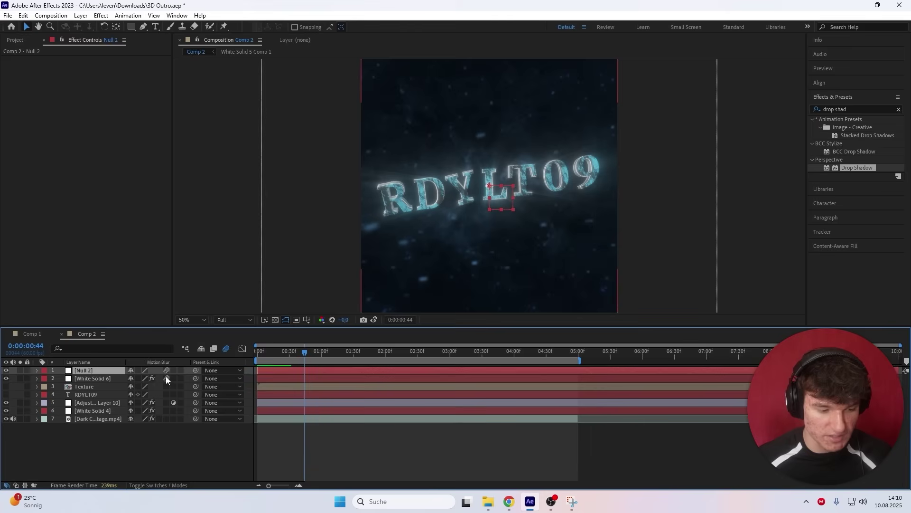
# - Parent all the layers below the null, from the title's solid to the background clip, to the null object
pyautogui.click(310, 378)
pyautogui.keyDown('shift'); pyautogui.click(294, 417); pyautogui.keyUp('shift')
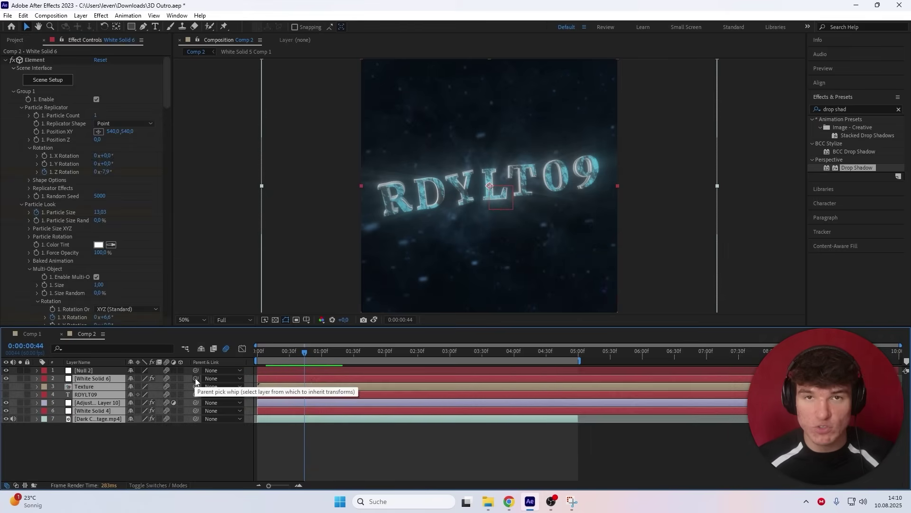
pyautogui.moveTo(195, 379); pyautogui.dragTo(100, 369)
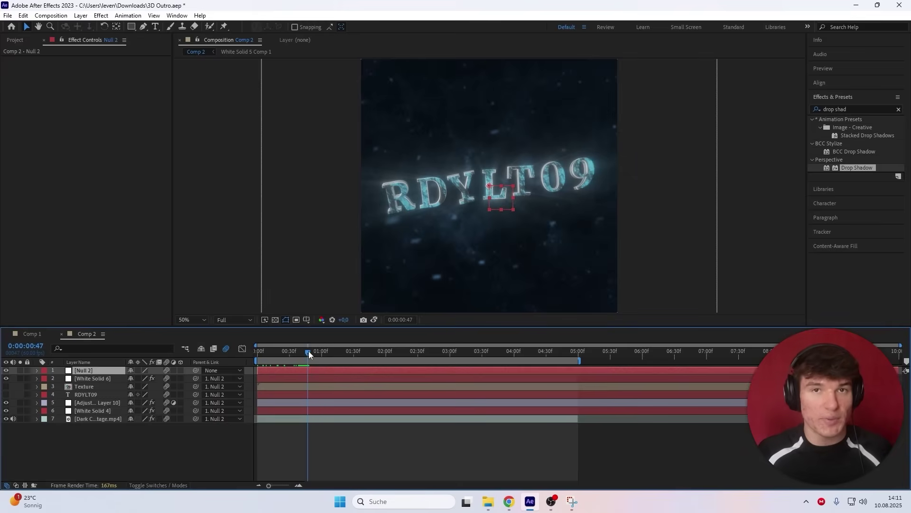
# - Start keyframing the null object's Rotation on the first frame
pyautogui.moveTo(308, 352); pyautogui.dragTo(257, 351)
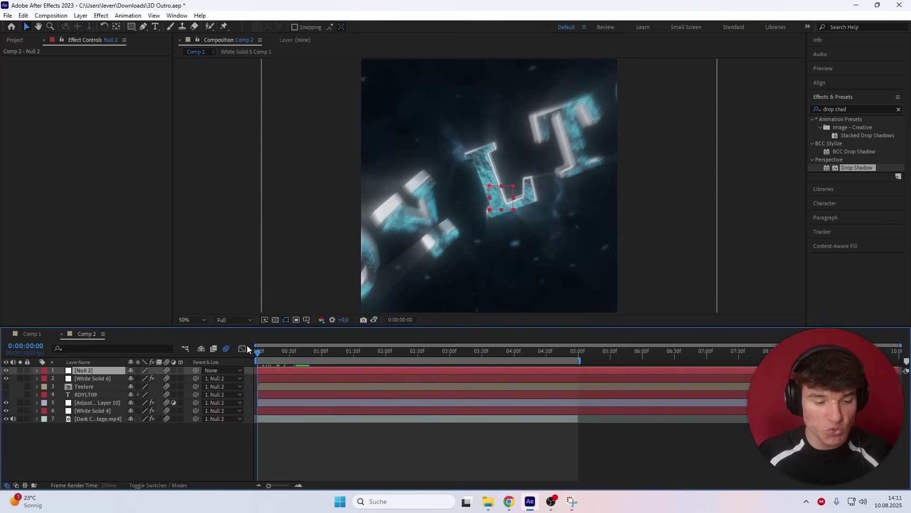
pyautogui.press('s')
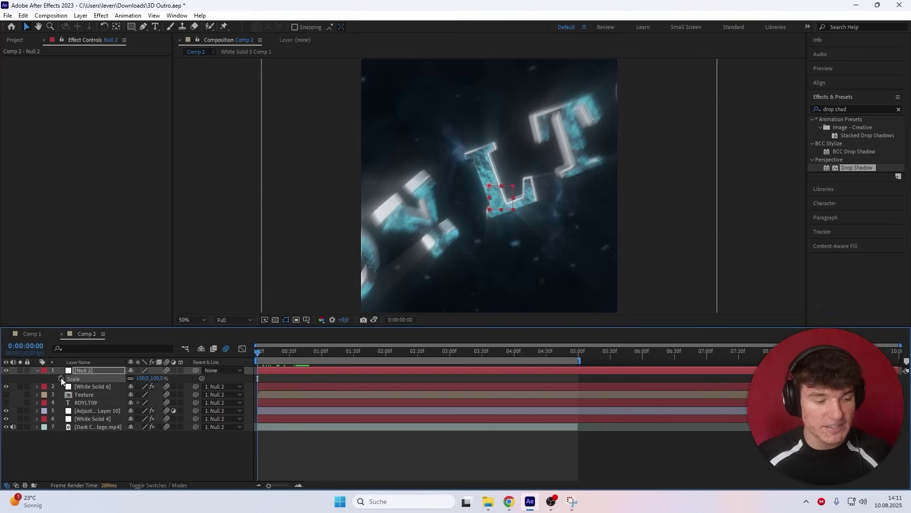
pyautogui.press('r')
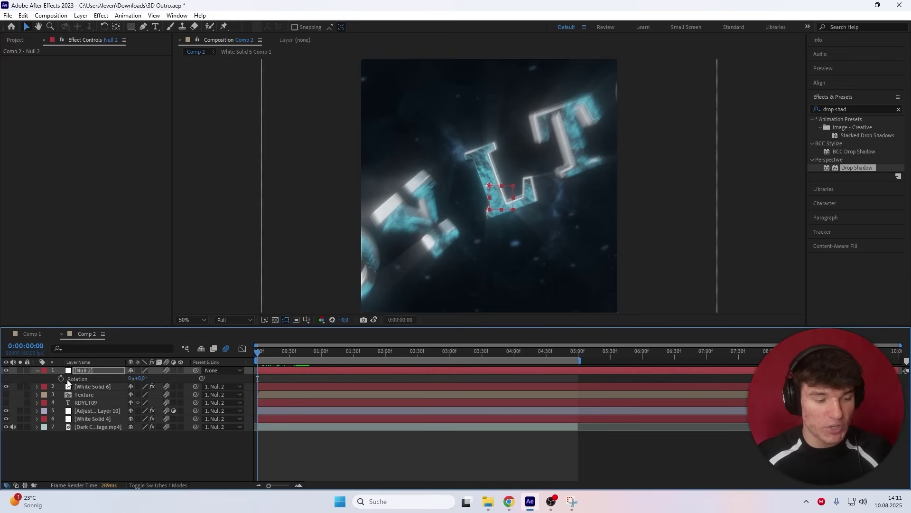
pyautogui.click(61, 378)
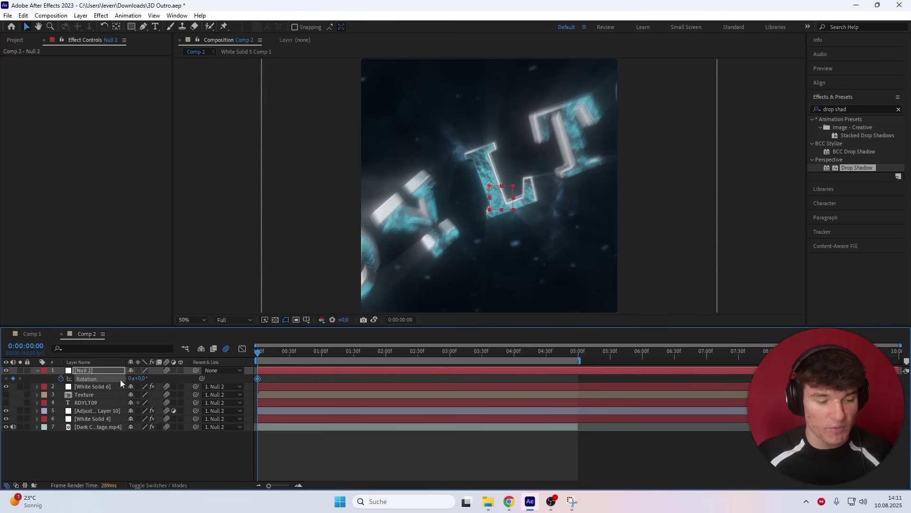
# - On the first frame, keyframe the null object's Scale at 180% and set its Rotation to -30°
pyautogui.hotkey('shift', 's')
pyautogui.moveTo(140, 378); pyautogui.dragTo(162, 375)
pyautogui.moveTo(166, 374); pyautogui.dragTo(173, 374)
pyautogui.click(147, 387)
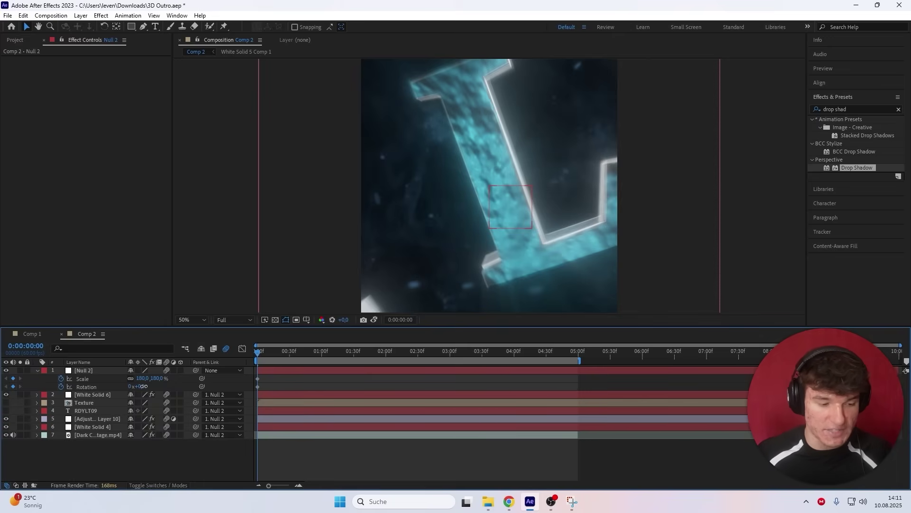
pyautogui.moveTo(142, 385); pyautogui.dragTo(134, 391)
# - At 0:00:04:59, set the null object's Scale to 100% and its Rotation to 0°
pyautogui.moveTo(259, 355); pyautogui.dragTo(569, 367)
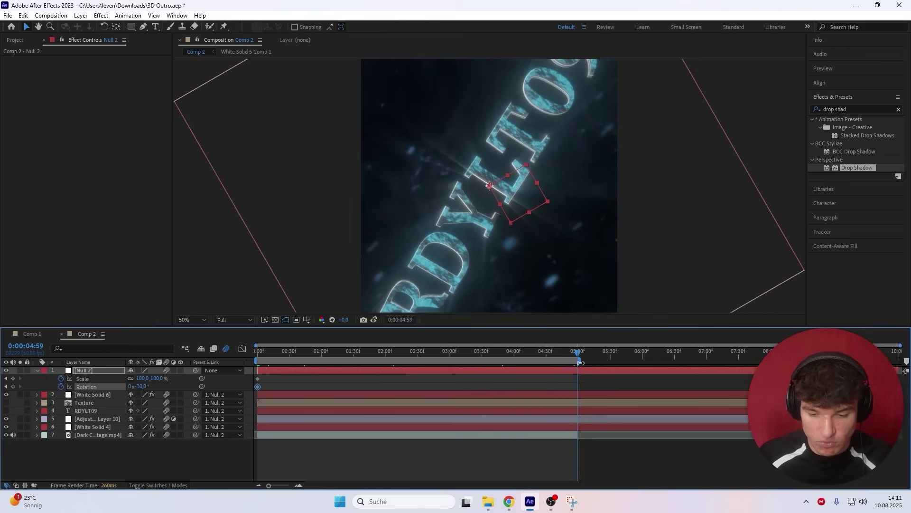
pyautogui.click(144, 378)
pyautogui.write('10')
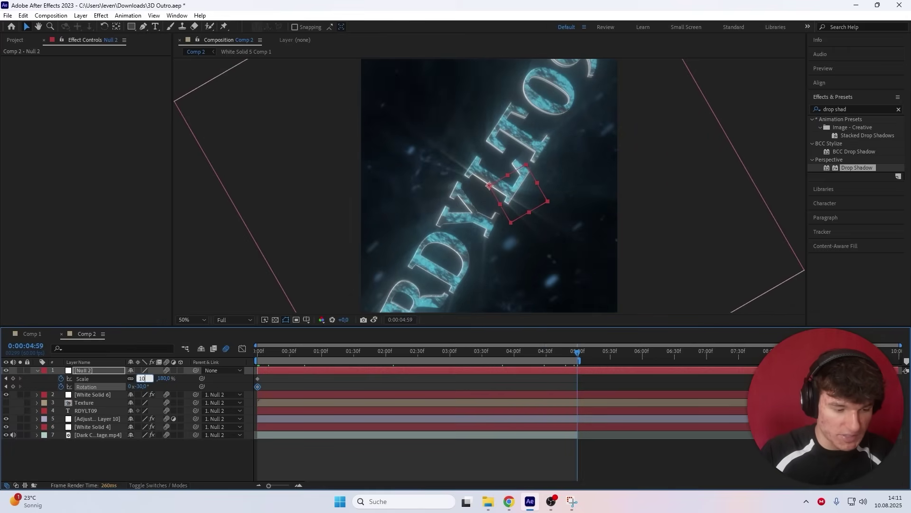
pyautogui.write('0')
pyautogui.press('Return')
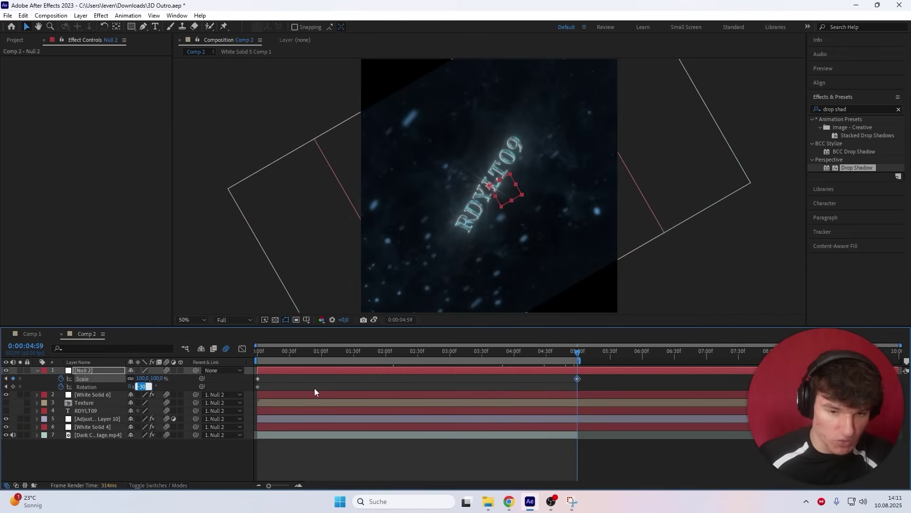
pyautogui.write('0')
pyautogui.press('Return')
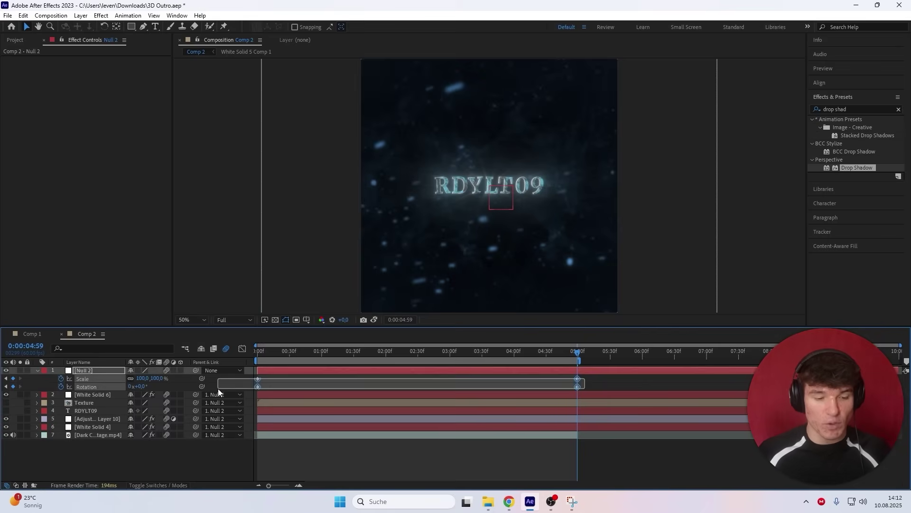
# - Apply Easy Ease to the null's Scale and Rotation keyframes and shape their speed curve for a fast start with a long slow-down
pyautogui.press('F9')
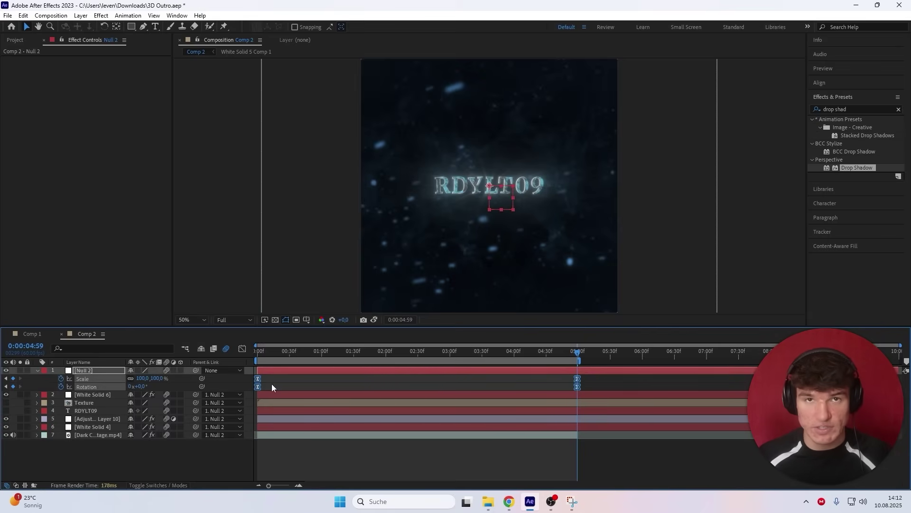
pyautogui.click(244, 349)
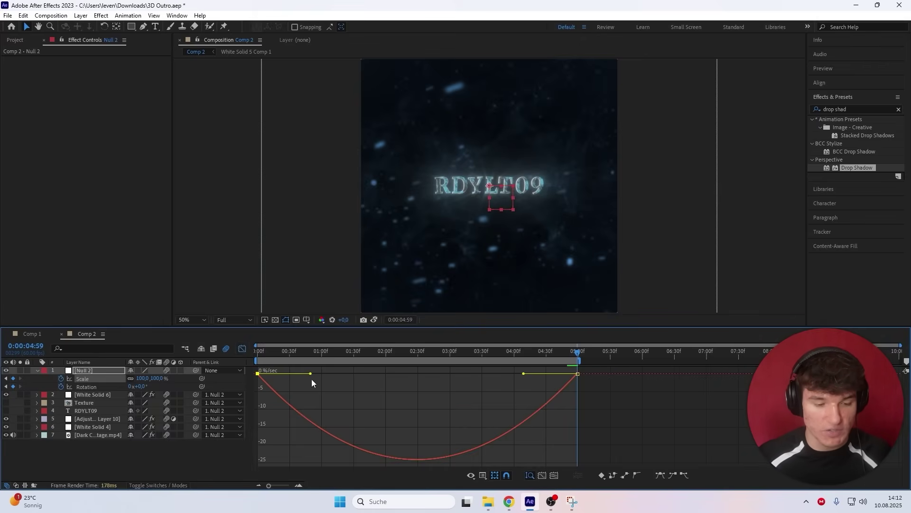
pyautogui.moveTo(311, 375); pyautogui.dragTo(249, 375)
pyautogui.moveTo(522, 376); pyautogui.dragTo(394, 376)
pyautogui.hotkey('shift', 'F3')
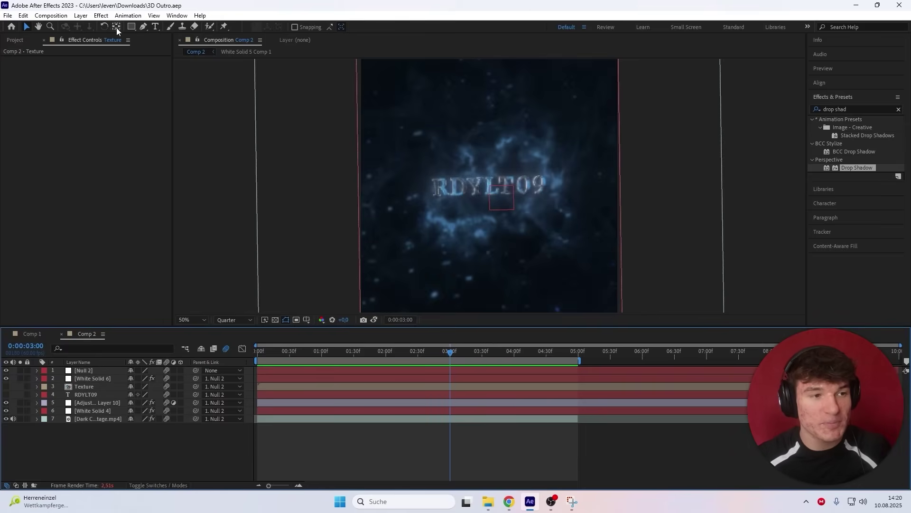
# - Set up the Pen tool with the fill set to None and a light blue stroke colour
pyautogui.click(142, 27)
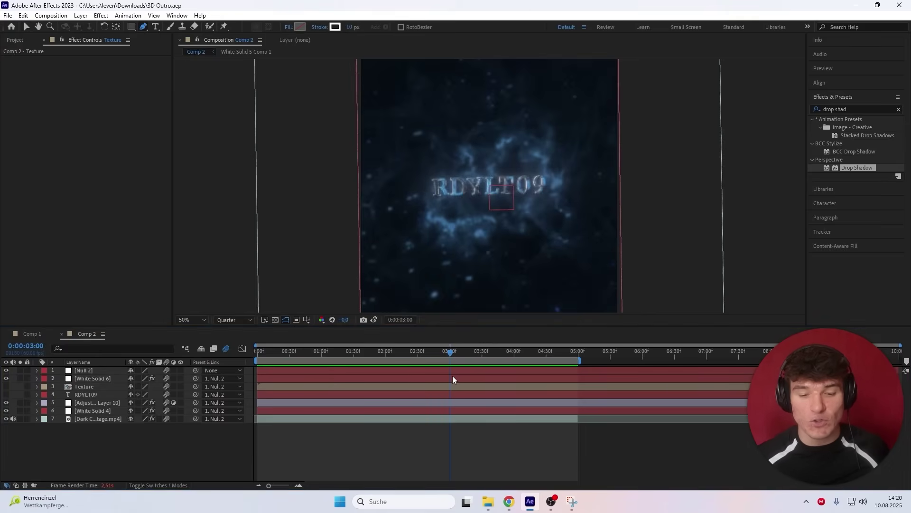
pyautogui.click(289, 27)
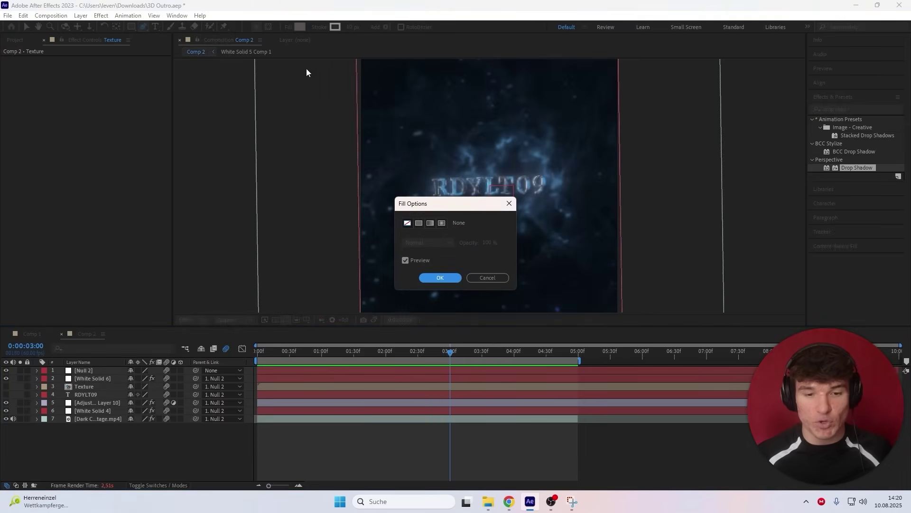
pyautogui.moveTo(424, 208); pyautogui.dragTo(400, 115)
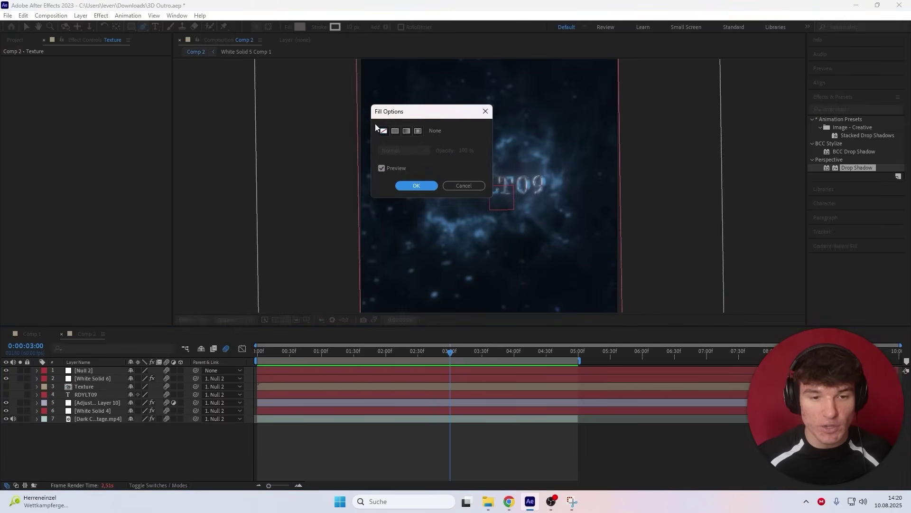
pyautogui.click(415, 184)
pyautogui.click(335, 27)
pyautogui.moveTo(181, 195); pyautogui.dragTo(180, 199)
pyautogui.click(169, 150)
pyautogui.press('Return')
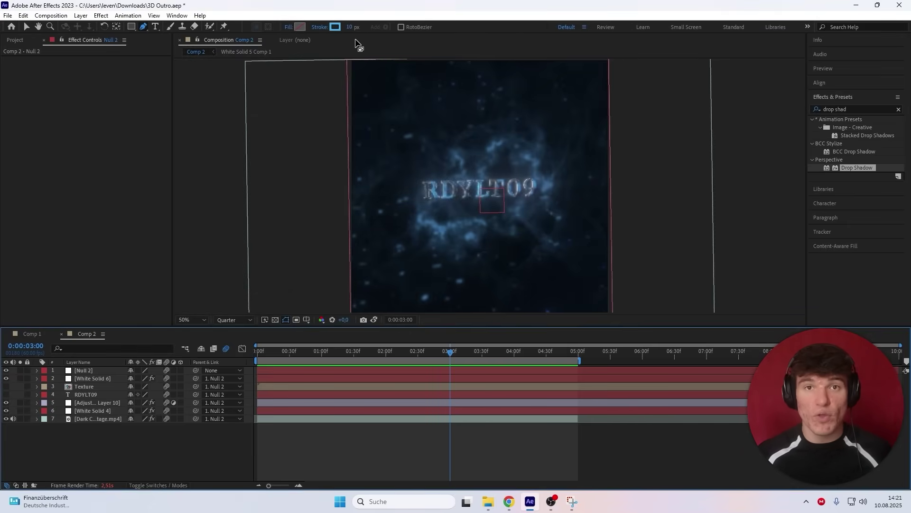
# - Draw an S-curved path from just outside the frame's upper-left corner, through the title, to just beyond its lower-right corner
pyautogui.press(',')
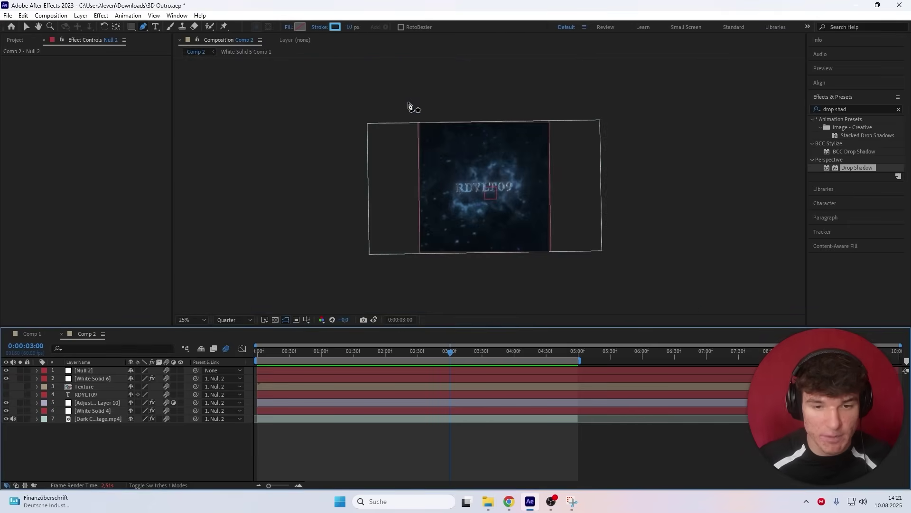
pyautogui.click(418, 120)
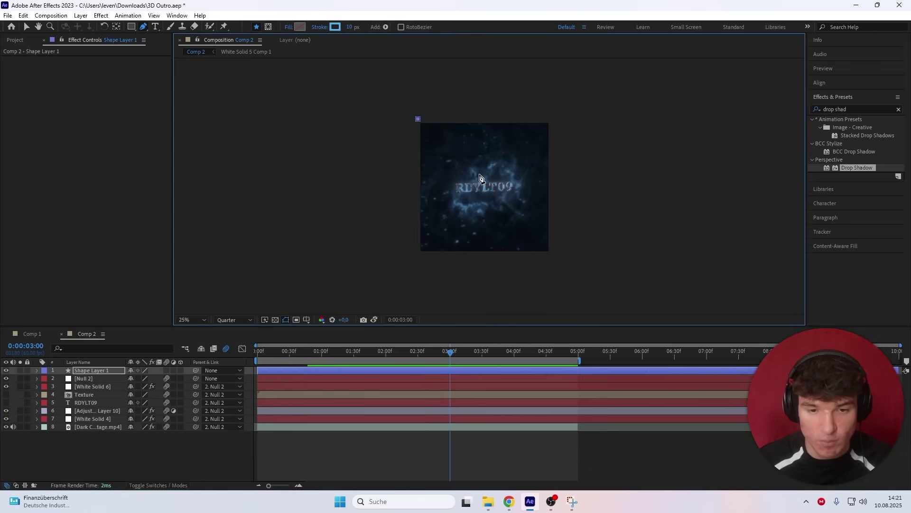
pyautogui.moveTo(496, 185); pyautogui.dragTo(565, 195)
pyautogui.moveTo(557, 262); pyautogui.dragTo(560, 269)
pyautogui.press('v')
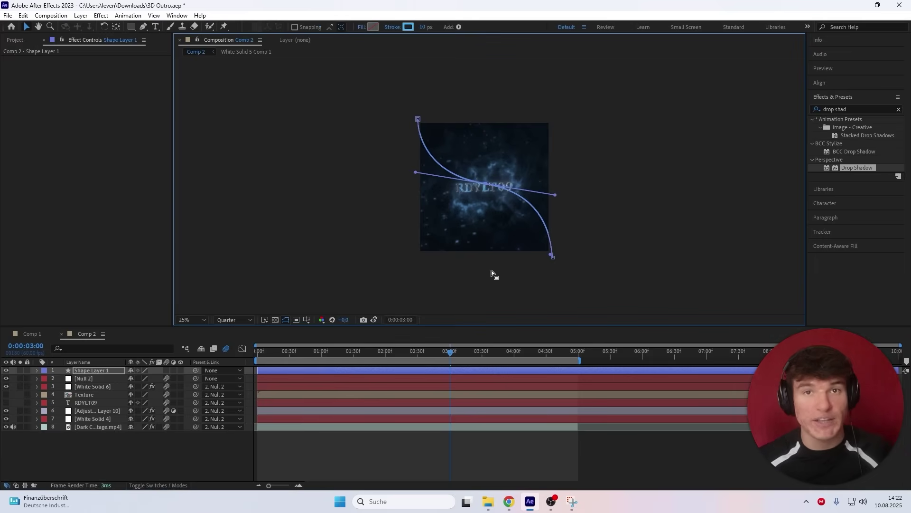
# - Add Trim Paths to the curve's shape layer and keyframe its End at 0% on the first frame
pyautogui.press('.')
pyautogui.moveTo(442, 352); pyautogui.dragTo(260, 362)
pyautogui.click(458, 26)
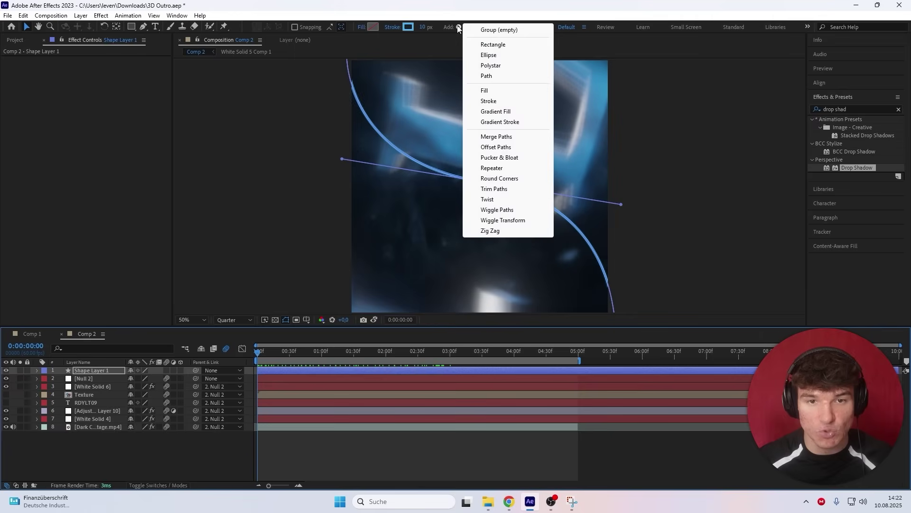
pyautogui.click(505, 189)
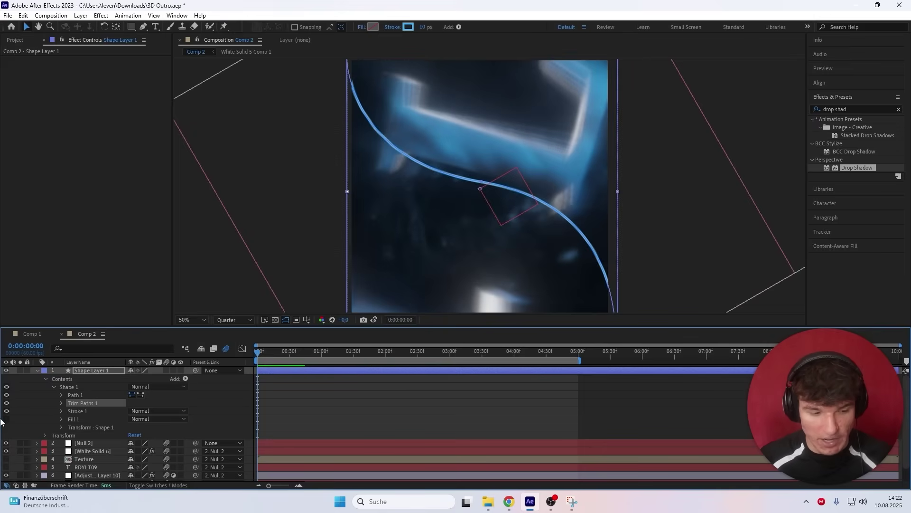
pyautogui.click(62, 403)
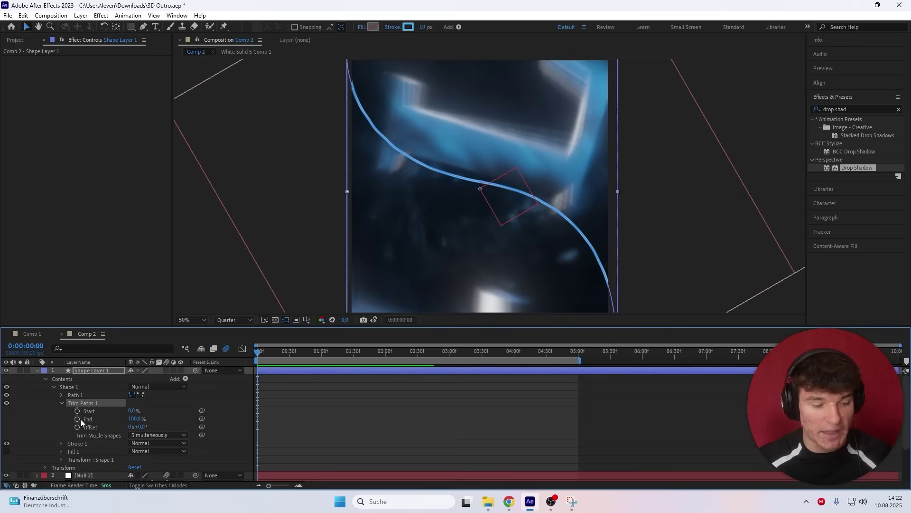
pyautogui.click(78, 419)
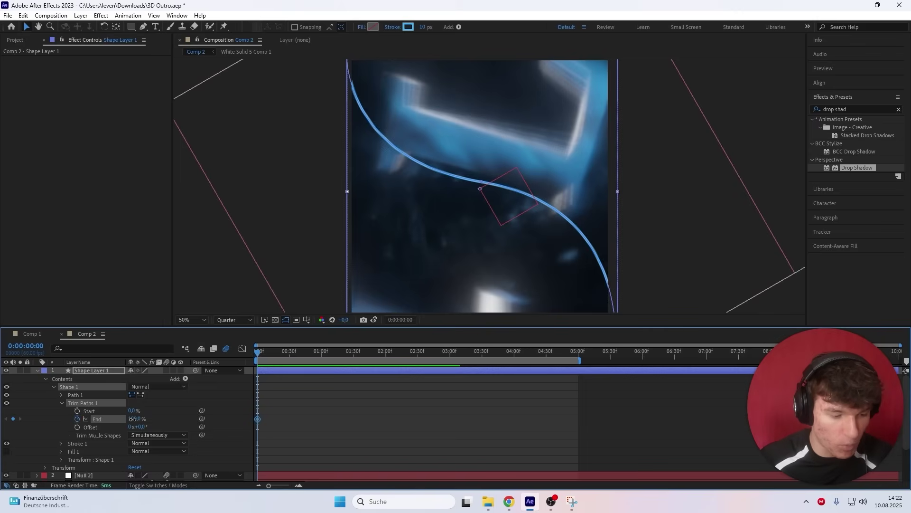
pyautogui.write('00')
pyautogui.press('Return')
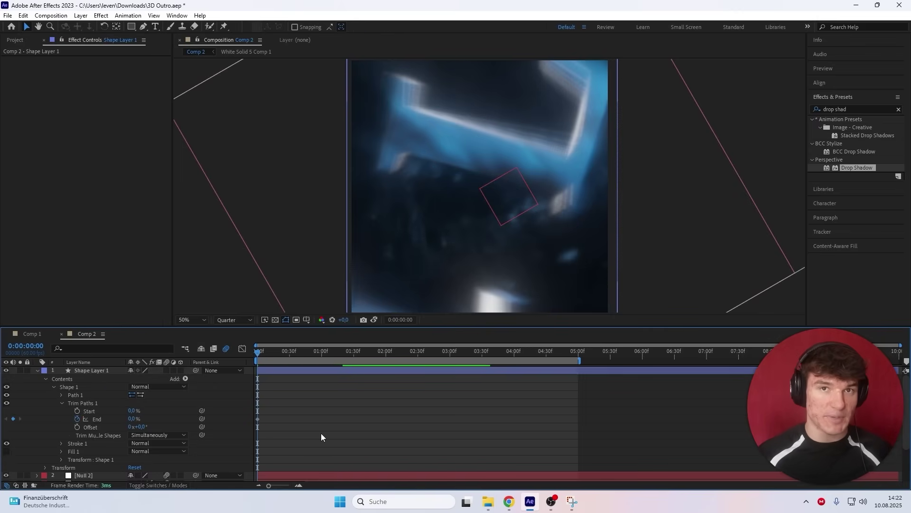
# - At 0:00:01:30, set the Trim Paths End to 100%
pyautogui.click(352, 354)
pyautogui.moveTo(353, 357); pyautogui.dragTo(354, 357)
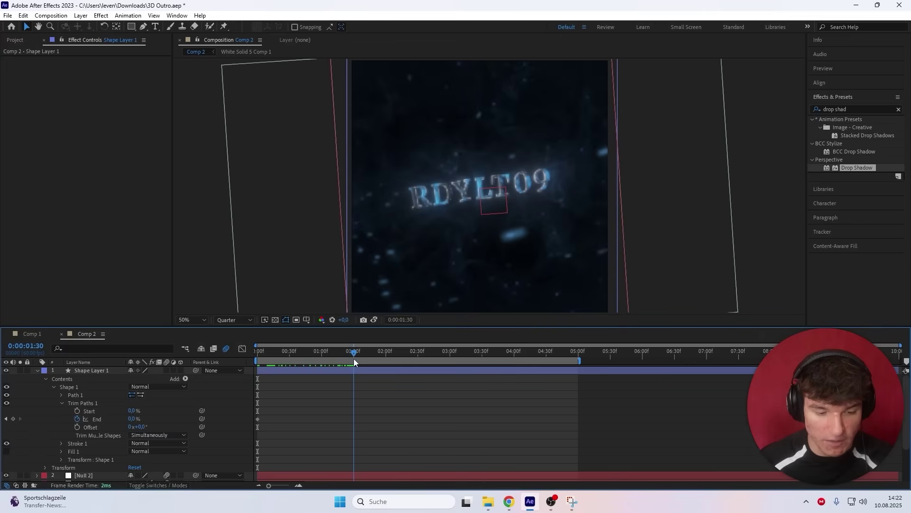
pyautogui.moveTo(135, 418); pyautogui.dragTo(216, 417)
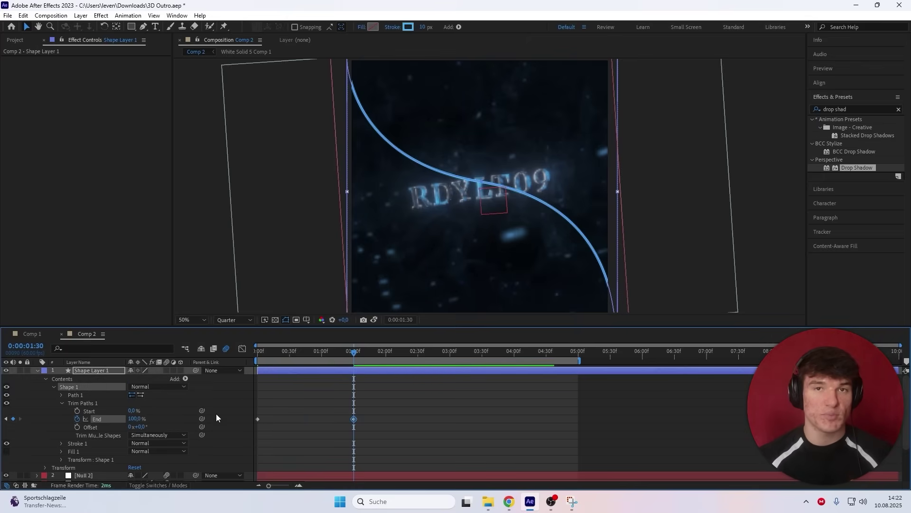
# - Keyframe the Trim Paths Start from 0% at 0:00:00:13 to 100% at 0:00:01:44, and select the Start and End keyframes
pyautogui.moveTo(298, 350); pyautogui.dragTo(271, 360)
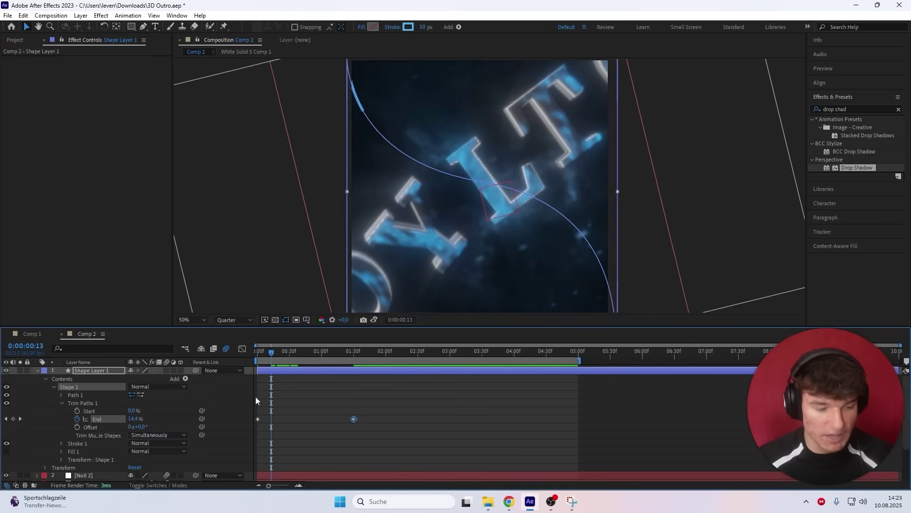
pyautogui.click(78, 410)
pyautogui.moveTo(377, 355); pyautogui.dragTo(369, 356)
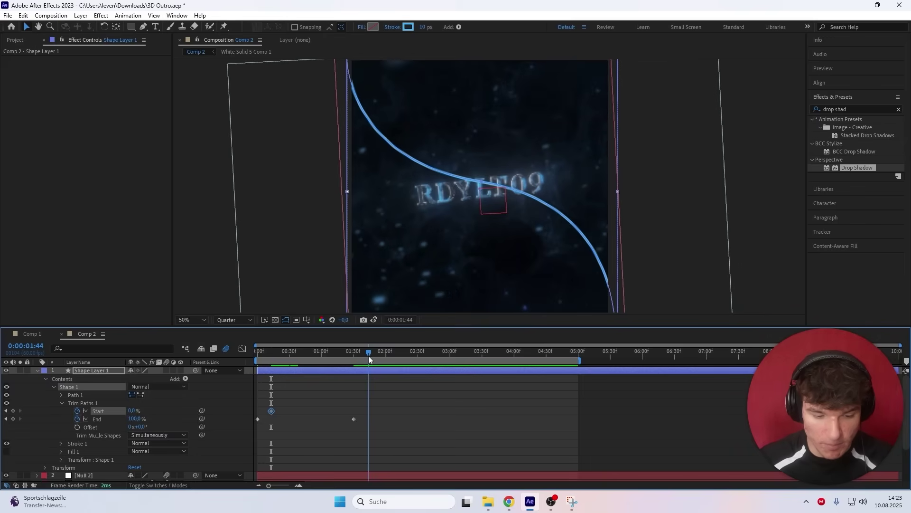
pyautogui.moveTo(135, 411); pyautogui.dragTo(190, 411)
pyautogui.click(380, 373)
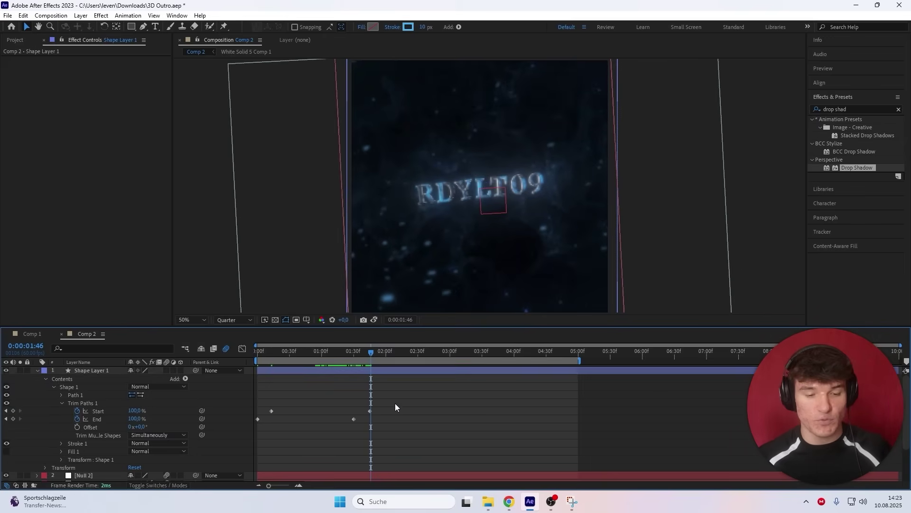
pyautogui.moveTo(368, 354); pyautogui.dragTo(293, 351)
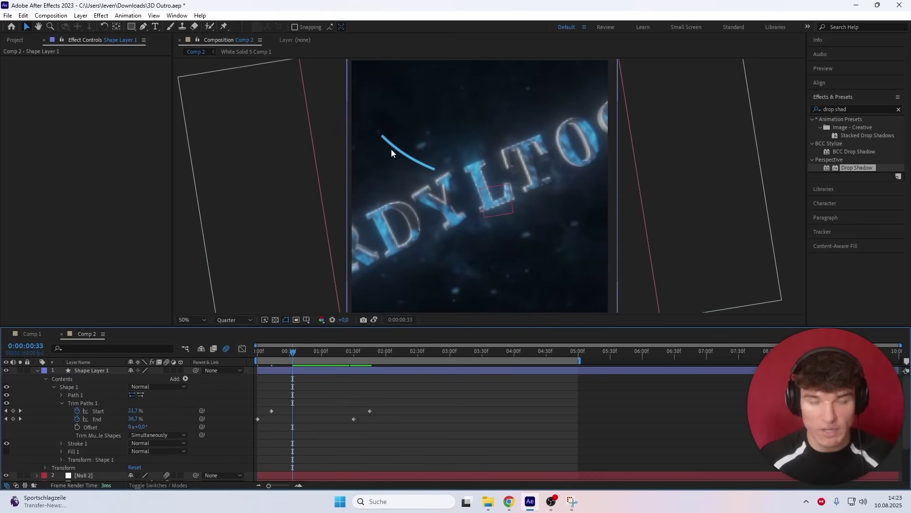
pyautogui.moveTo(397, 397); pyautogui.dragTo(255, 431)
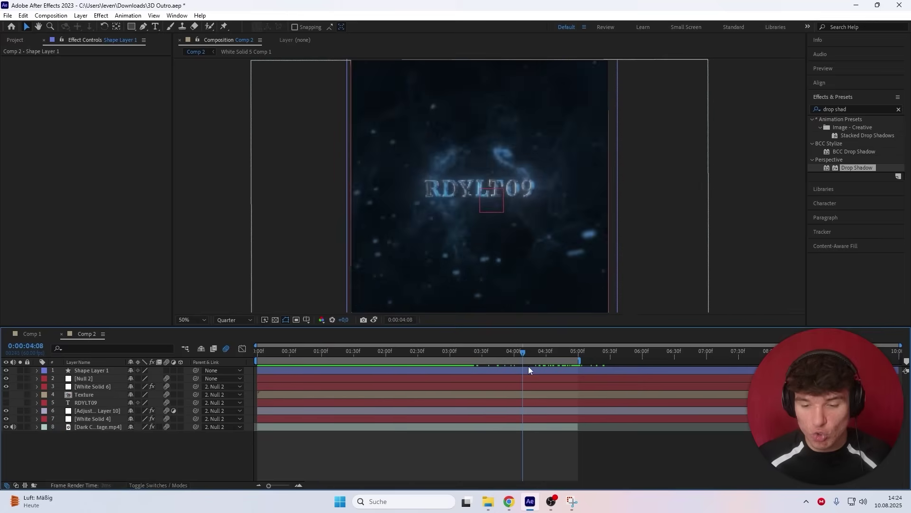
# - At 0:00:04:59, parent the curve's shape layer to Null 2, and check the line at 0:00:00:47
pyautogui.moveTo(528, 367); pyautogui.dragTo(574, 364)
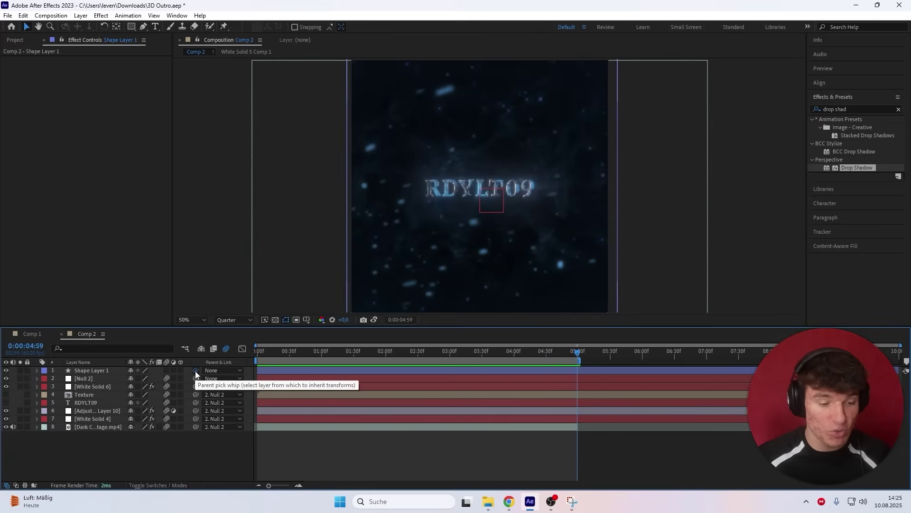
pyautogui.moveTo(195, 371); pyautogui.dragTo(100, 377)
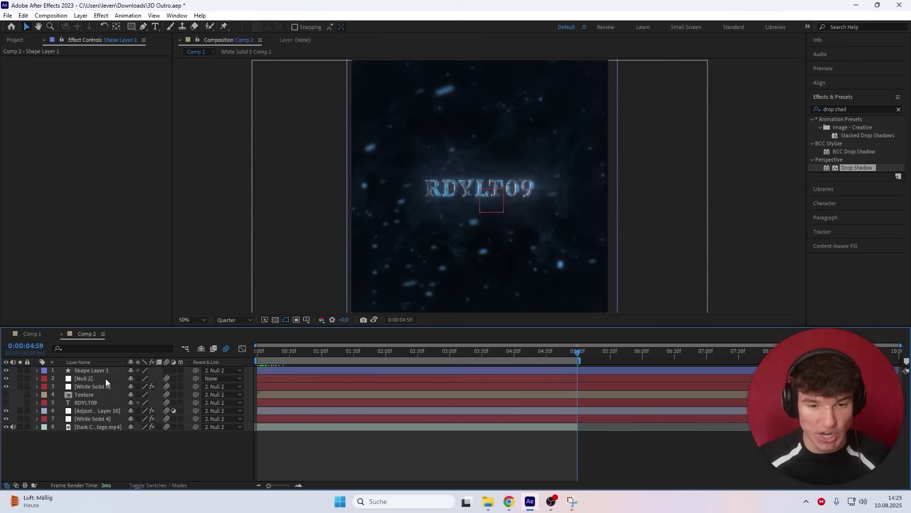
pyautogui.click(309, 352)
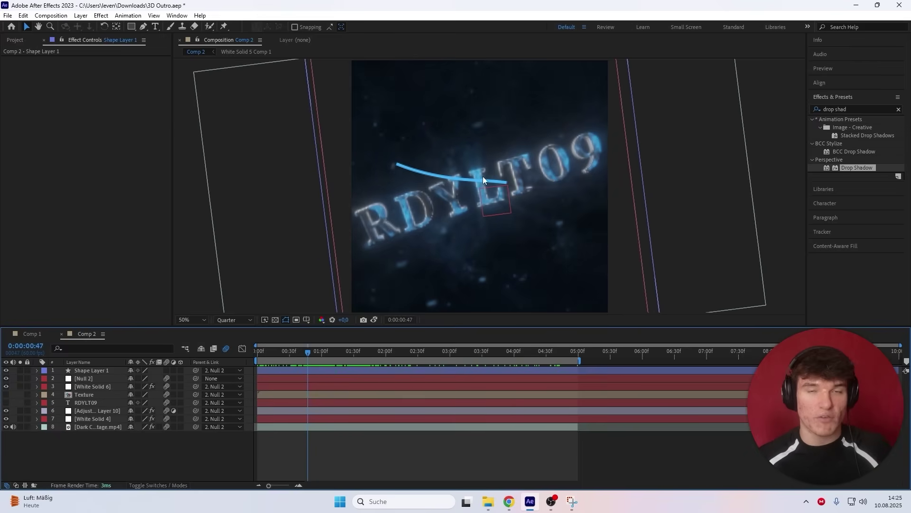
# - Move the shape layer below Adjustment Layer 10 and apply the Deep Glow effect to it
pyautogui.moveTo(87, 372); pyautogui.dragTo(82, 414)
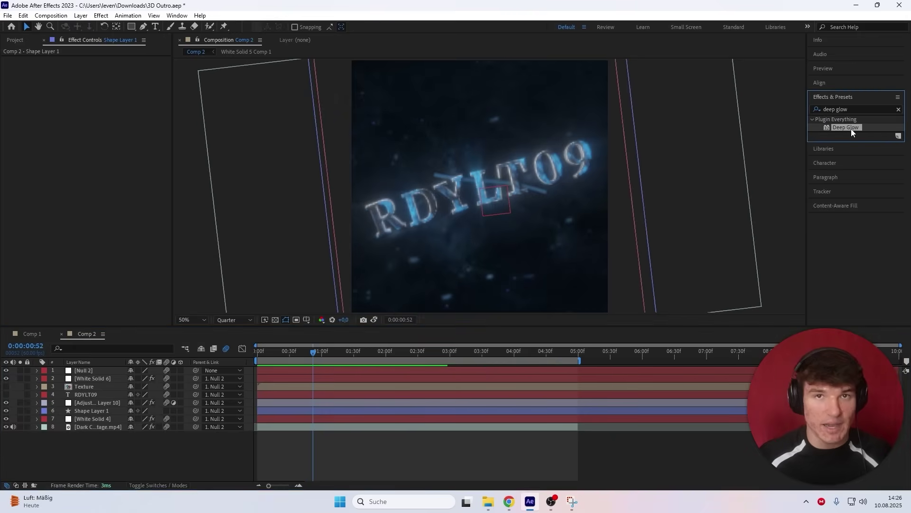
pyautogui.moveTo(846, 127); pyautogui.dragTo(340, 411)
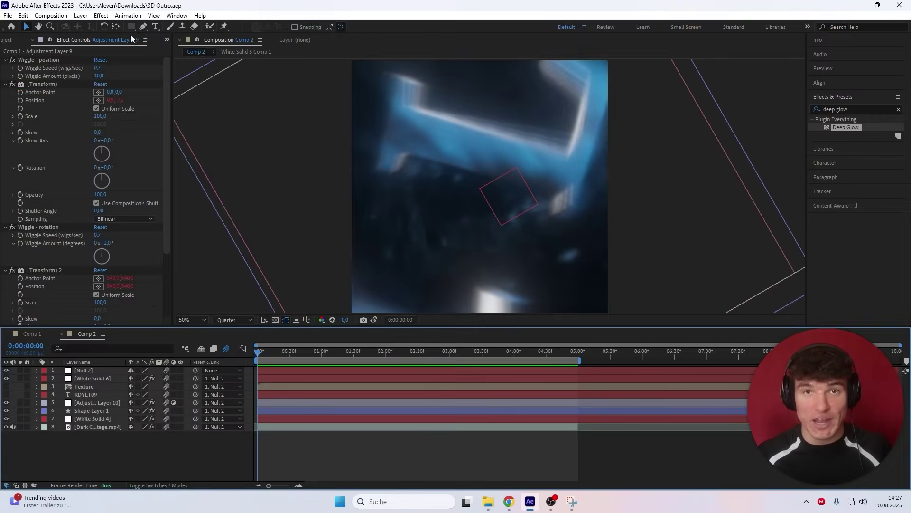
# - Add a new adjustment layer above all layers on the first frame and duplicate it four times
pyautogui.click(79, 16)
pyautogui.moveTo(143, 26)
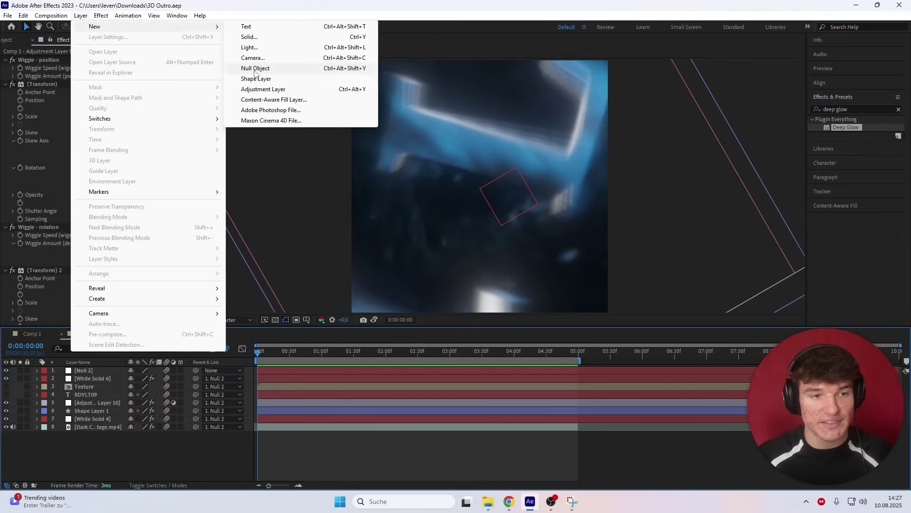
pyautogui.click(256, 89)
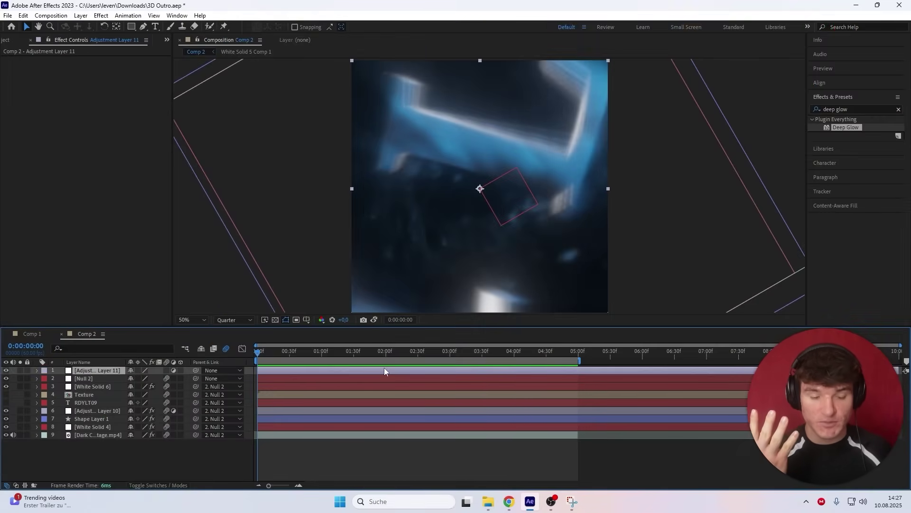
pyautogui.hotkey('ctrl', 'd')
pyautogui.hotkey('ctrl', 'd')
pyautogui.hotkey('ctrl', 'd')
pyautogui.hotkey('ctrl', 'd')
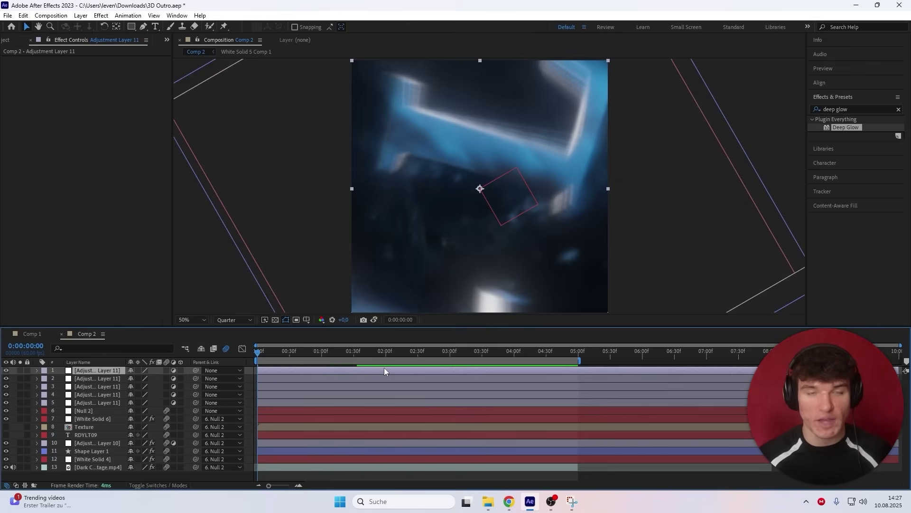
# - Split the lowest two adjustment layers at 0:00:02:00 and delete the parts after it
pyautogui.moveTo(383, 367)
pyautogui.mouseDown()
pyautogui.moveTo(291, 360)
pyautogui.moveTo(386, 371)
pyautogui.mouseUp()
pyautogui.click(384, 402)
pyautogui.keyDown('ctrl'); pyautogui.click(385, 396); pyautogui.keyUp('ctrl')
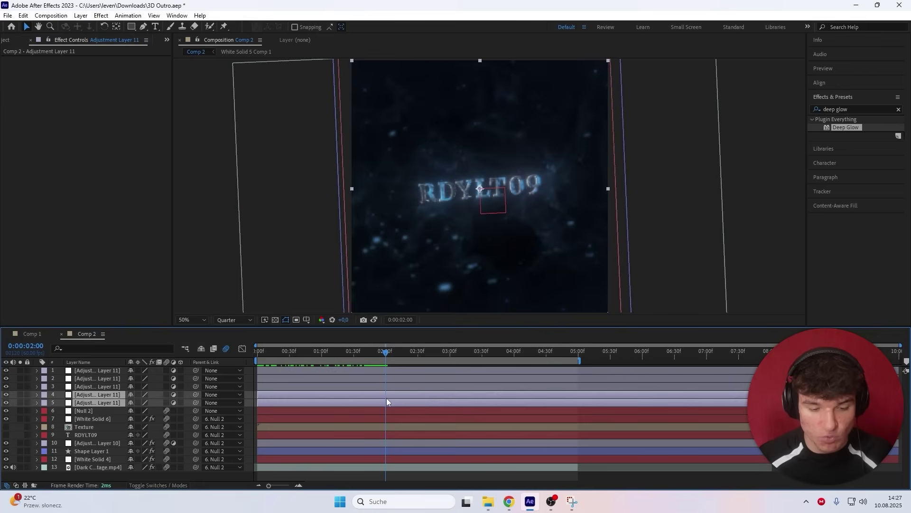
pyautogui.hotkey('ctrl', 'shift', 'd')
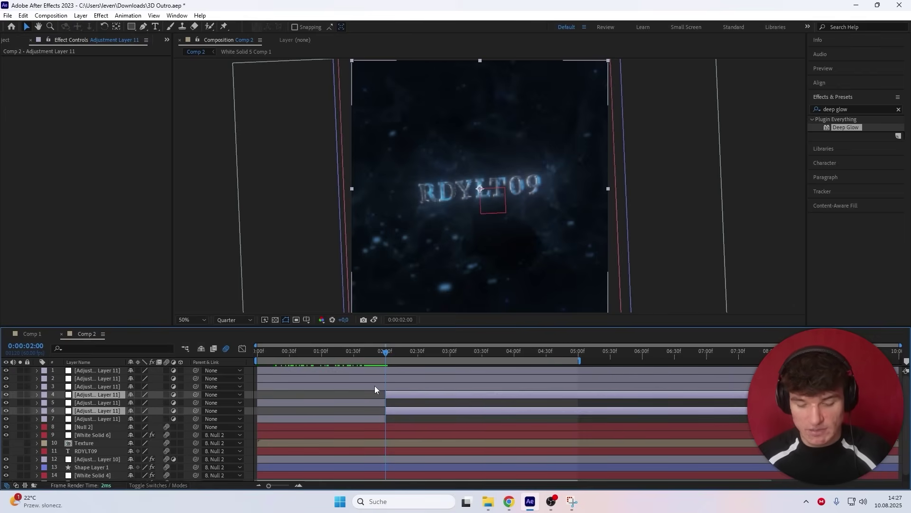
pyautogui.press('Delete')
# - Return to the first frame and apply the S_Shake effect to the lowest shortened adjustment layer
pyautogui.click(363, 394)
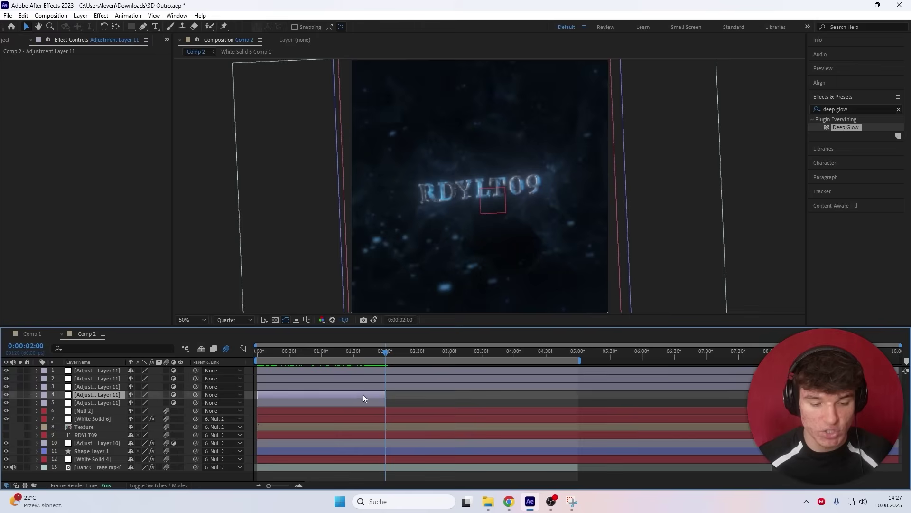
pyautogui.keyDown('ctrl'); pyautogui.click(357, 402); pyautogui.keyUp('ctrl')
pyautogui.click(395, 386)
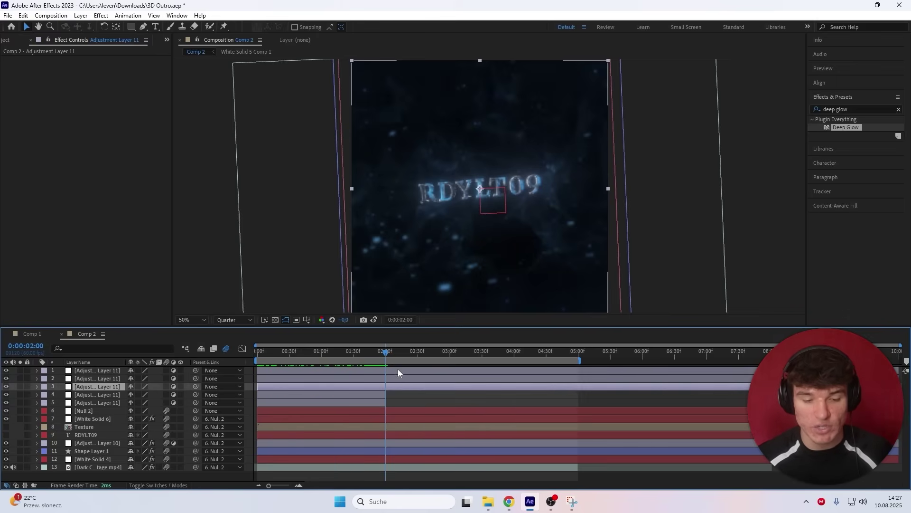
pyautogui.keyDown('shift'); pyautogui.click(397, 369); pyautogui.keyUp('shift')
pyautogui.moveTo(385, 352); pyautogui.dragTo(258, 369)
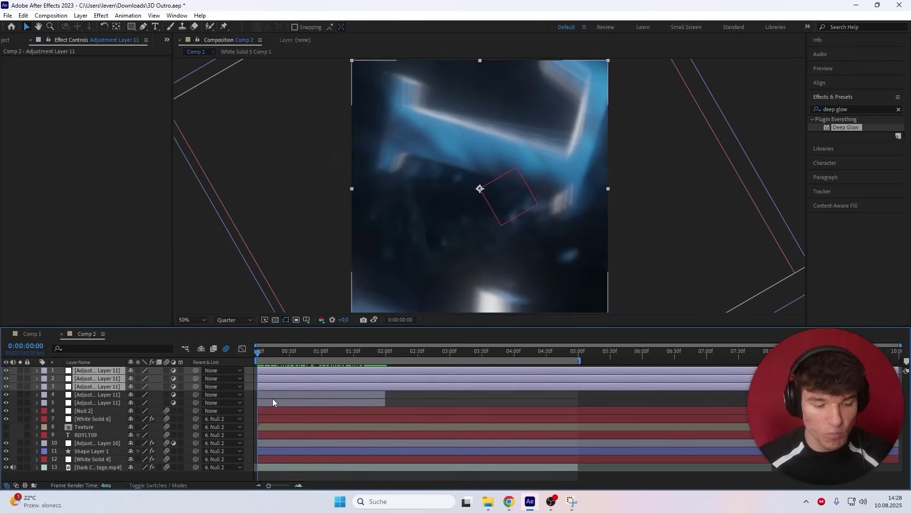
pyautogui.click(273, 399)
pyautogui.hotkey('ctrl', '5')
pyautogui.write('s')
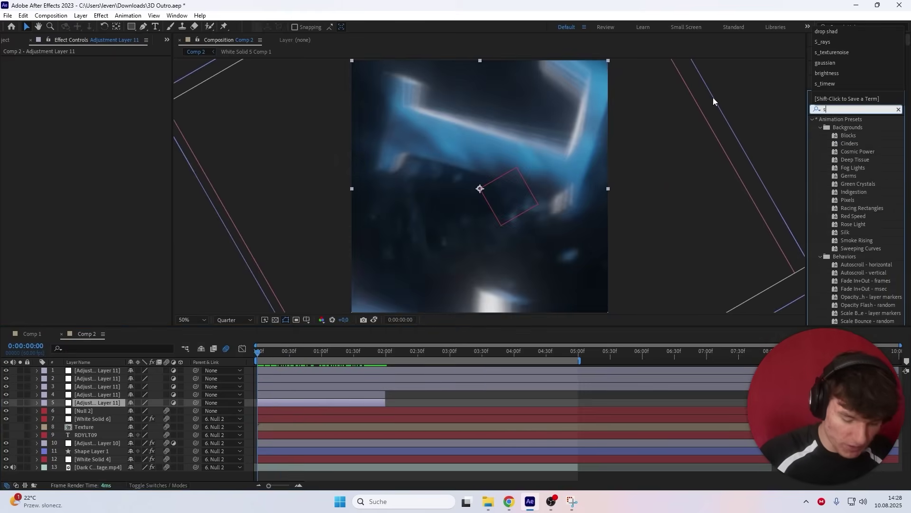
pyautogui.write('_shake')
pyautogui.moveTo(851, 127); pyautogui.dragTo(283, 401)
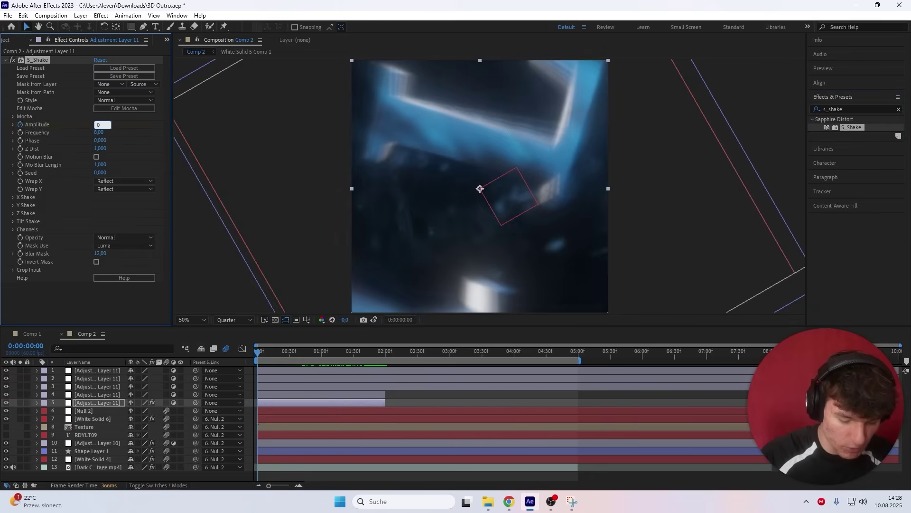
# - Keyframe the S_Shake Amplitude from 0.5 on the first frame to 0 at 0:00:01:59, with the effect's Motion Blur on
pyautogui.press('Return')
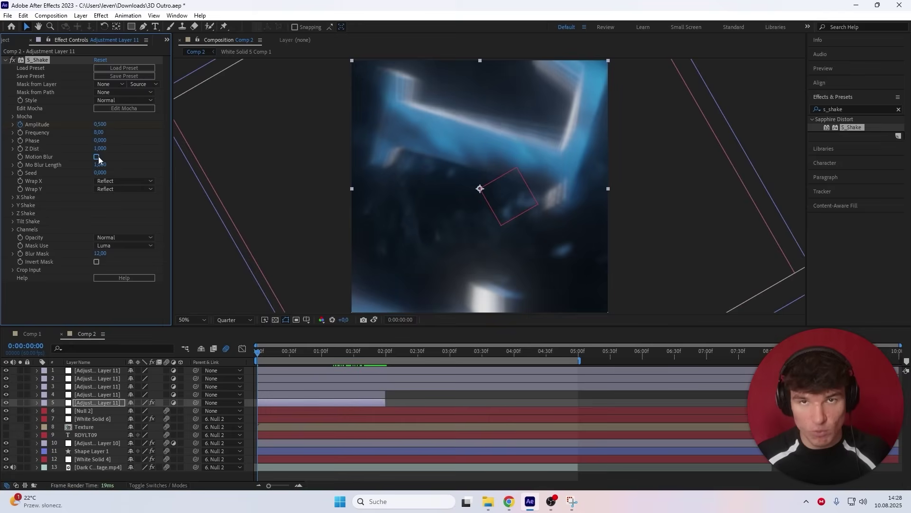
pyautogui.click(97, 157)
pyautogui.press('u')
pyautogui.moveTo(259, 352); pyautogui.dragTo(384, 354)
pyautogui.click(132, 418)
pyautogui.write('0')
pyautogui.press('Return')
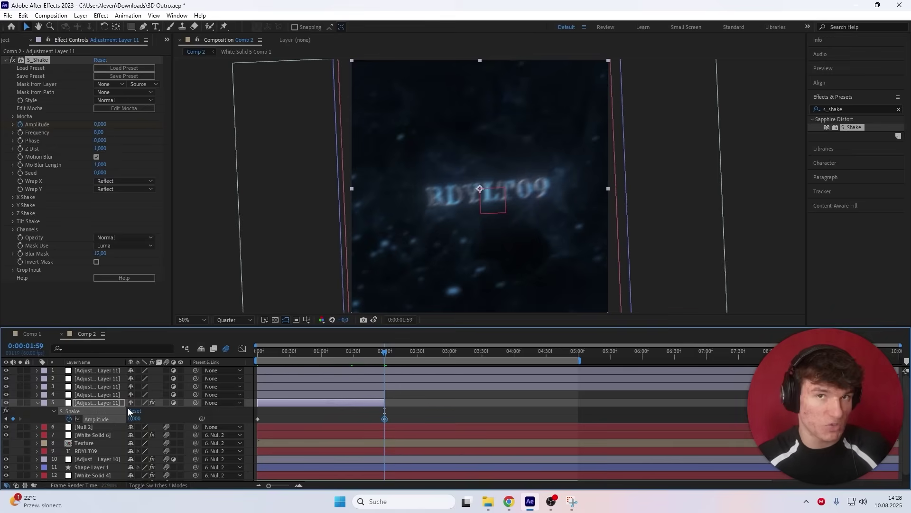
# - Ease both Amplitude keyframes and shape their value graph into a steep initial drop with a long, flat finish
pyautogui.moveTo(408, 416); pyautogui.dragTo(244, 432)
pyautogui.click(242, 349)
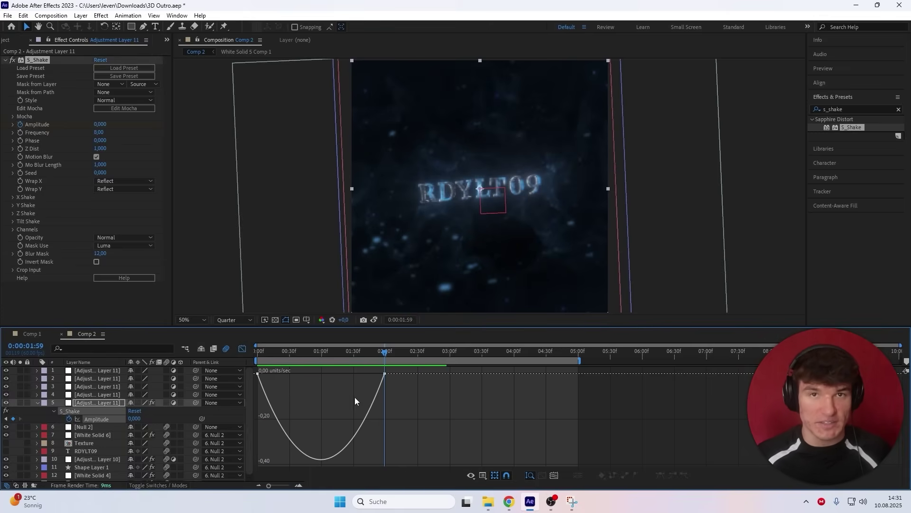
pyautogui.rightClick(344, 382)
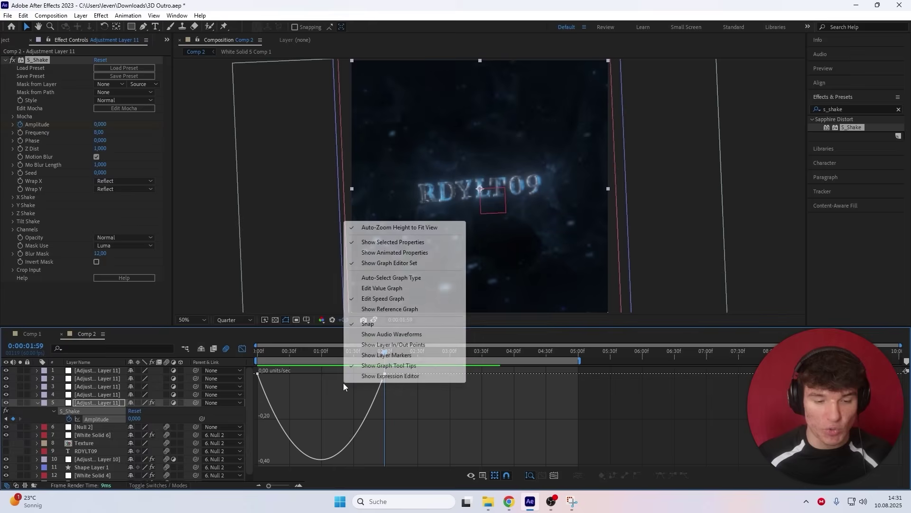
pyautogui.click(382, 288)
pyautogui.moveTo(299, 376); pyautogui.dragTo(246, 444)
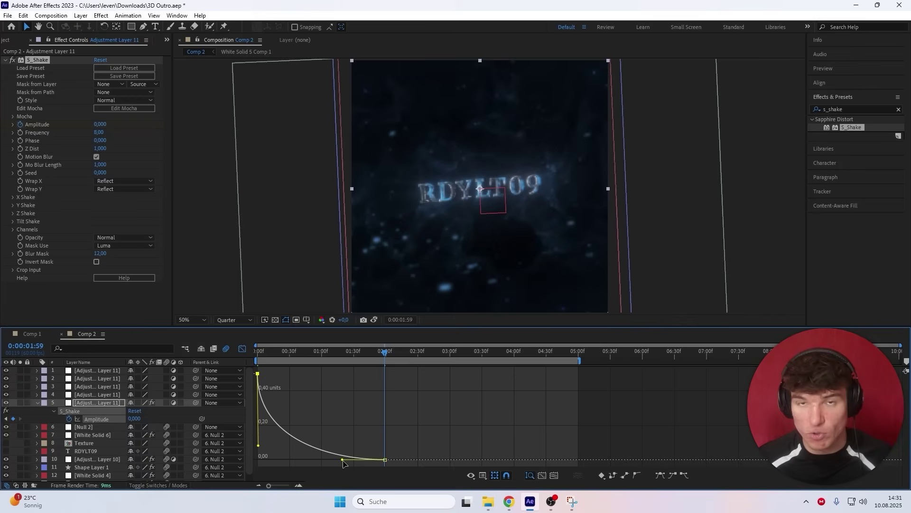
pyautogui.moveTo(343, 462); pyautogui.dragTo(253, 462)
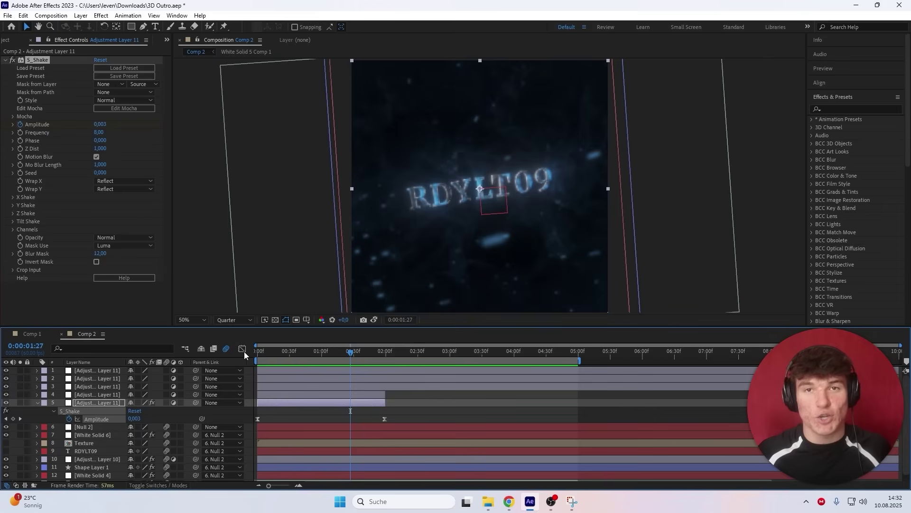
# - Apply the BCC Ripple Dissolve effect to the upper of the two shortened adjustment layers
pyautogui.click(342, 393)
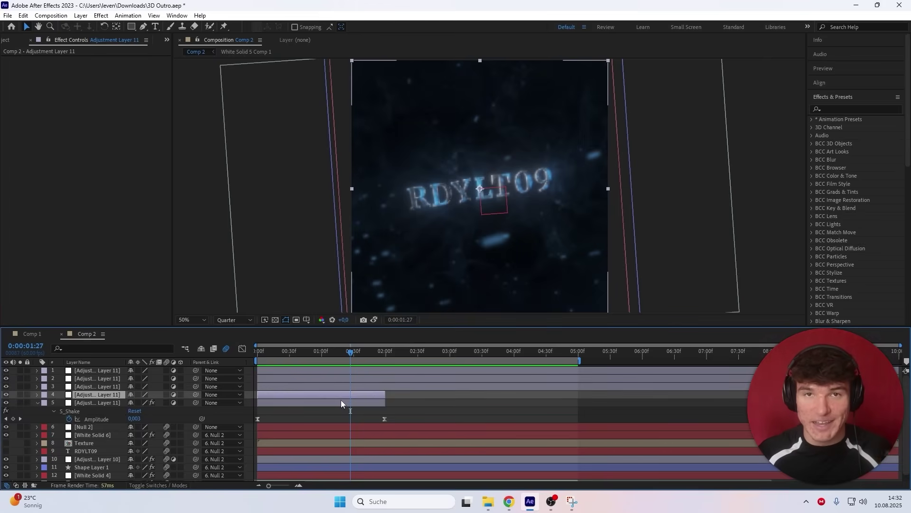
pyautogui.click(852, 108)
pyautogui.write('bcc ripple dis')
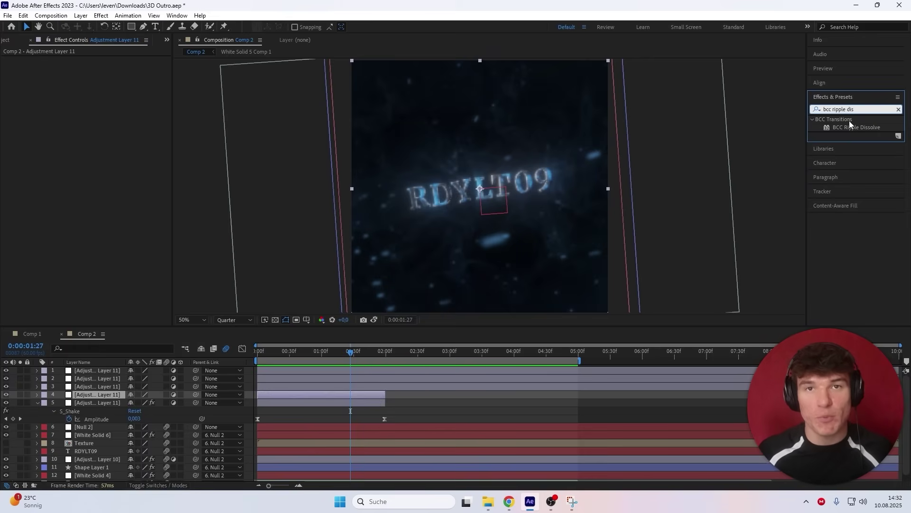
pyautogui.moveTo(857, 127); pyautogui.dragTo(340, 393)
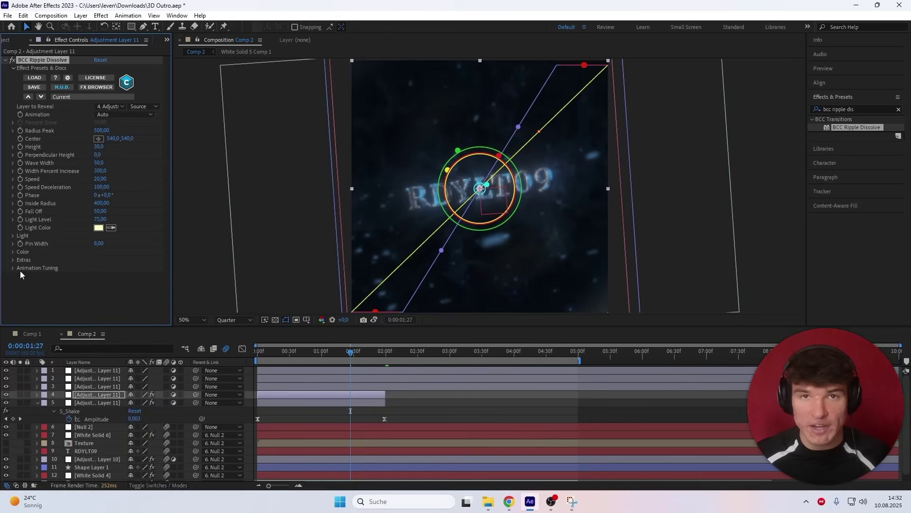
# - Set the ripple's Ease Out to 80 and Dissolve Duration to 30, and check the opening frames
pyautogui.click(13, 267)
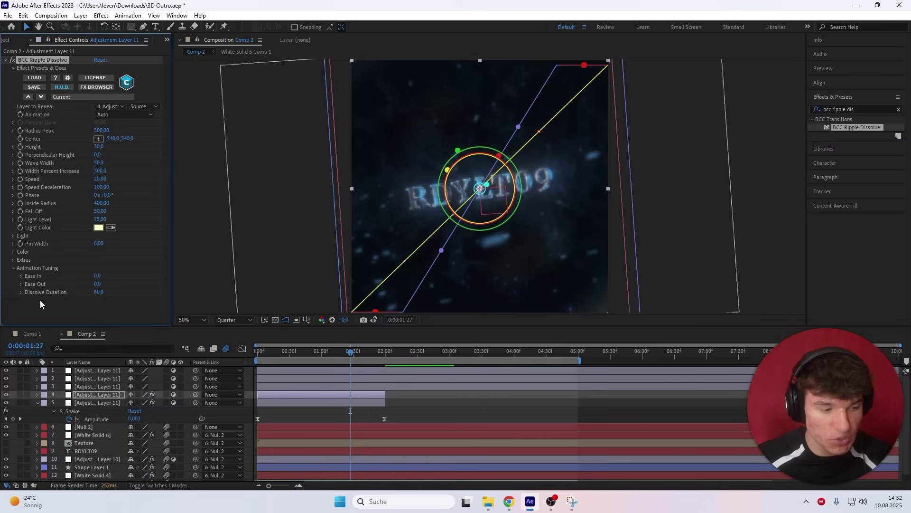
pyautogui.click(98, 284)
pyautogui.write('80')
pyautogui.press('Return')
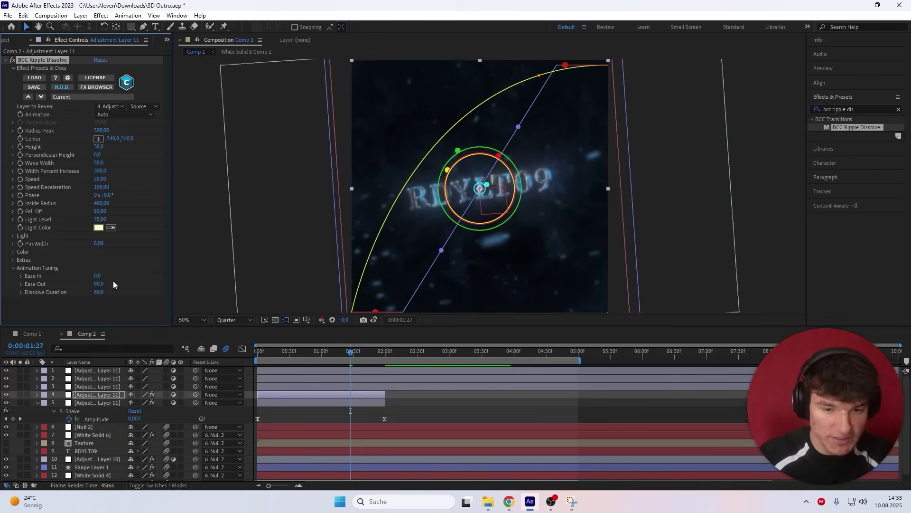
pyautogui.write('30')
pyautogui.press('Return')
pyautogui.click(268, 352)
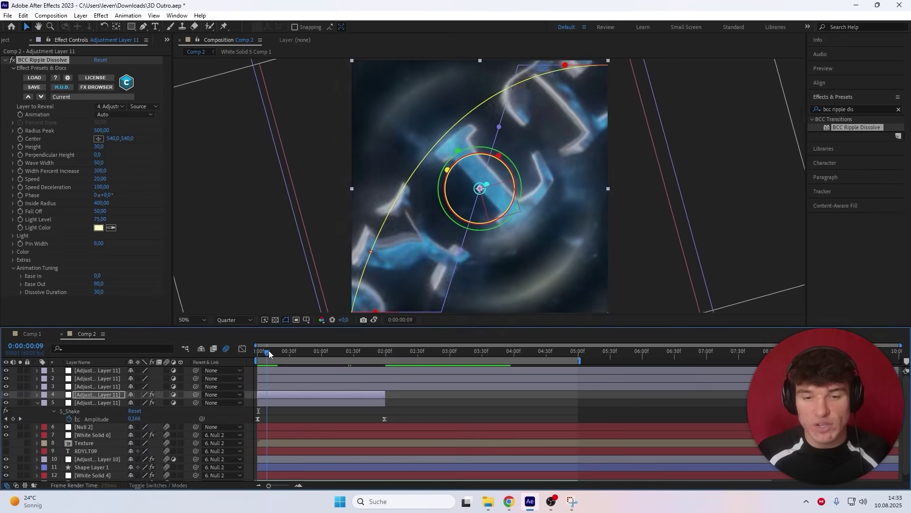
pyautogui.moveTo(270, 353); pyautogui.dragTo(258, 355)
# - Apply the S_TimeWarpRGB effect to the third adjustment layer from the top and check it at 0:00:00:25
pyautogui.click(303, 386)
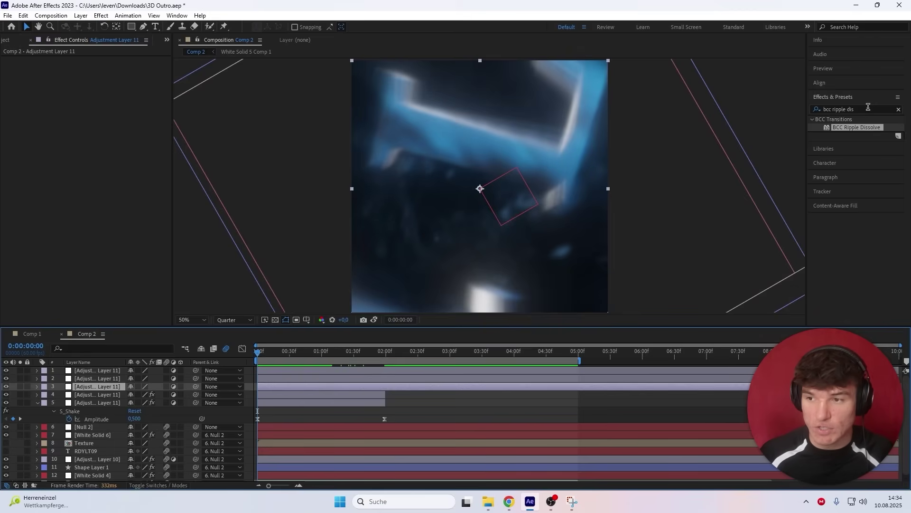
pyautogui.click(814, 112)
pyautogui.write('s_timew')
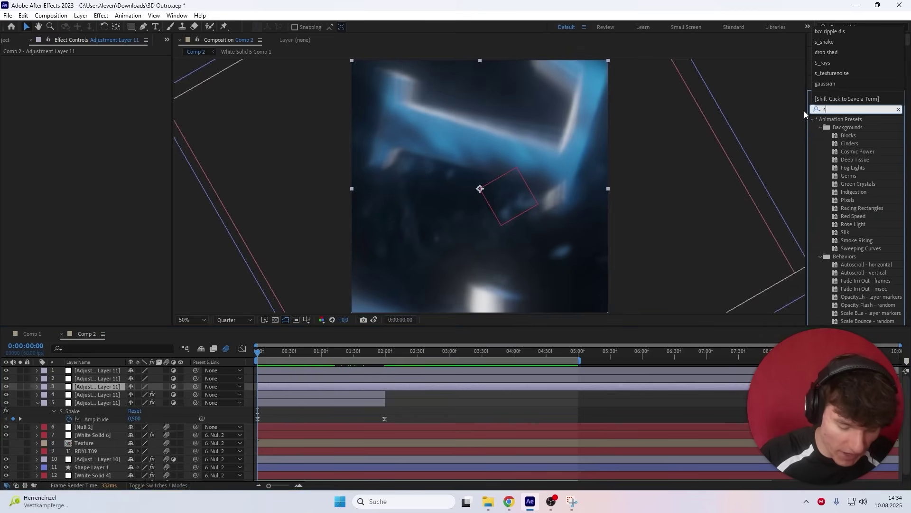
pyautogui.write('arp')
pyautogui.moveTo(853, 127); pyautogui.dragTo(321, 388)
pyautogui.click(283, 354)
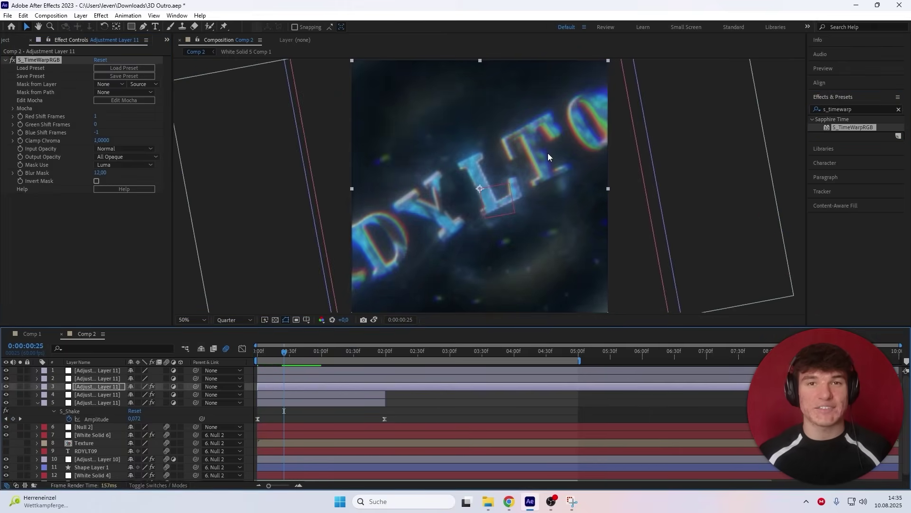
# - Apply the Wiggle - position and Wiggle - rotation presets to the second adjustment layer from the top
pyautogui.hotkey('ctrl', 'Up')
pyautogui.press('space')
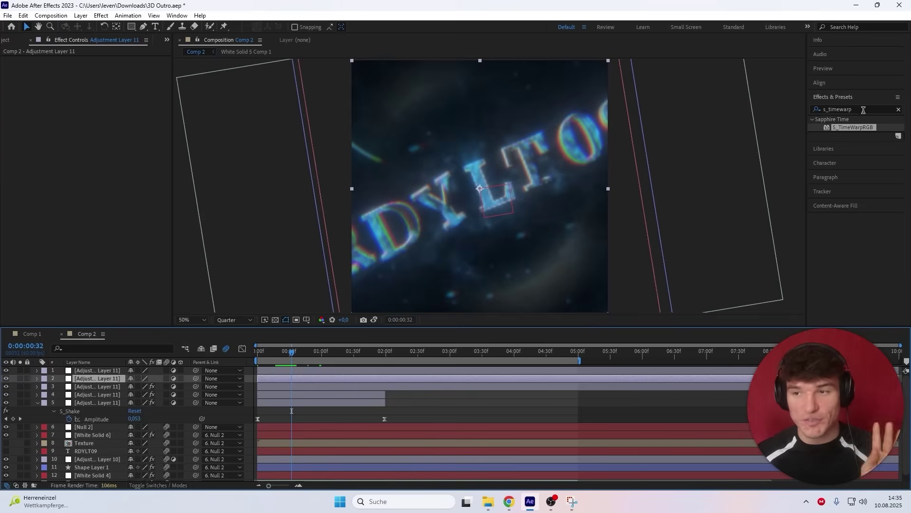
pyautogui.click(863, 110)
pyautogui.write('wiggle')
pyautogui.moveTo(859, 143); pyautogui.dragTo(340, 379)
pyautogui.moveTo(860, 151); pyautogui.dragTo(355, 380)
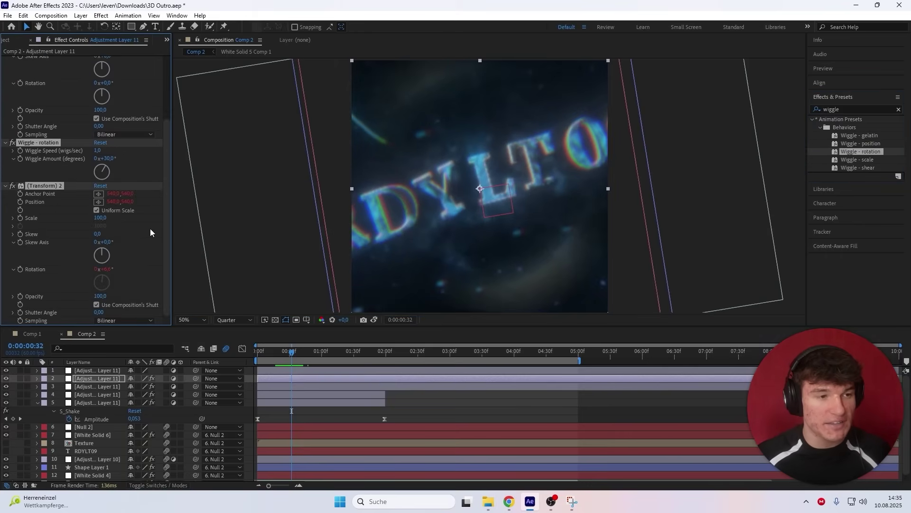
# - Set the position wiggle's amount to 15 pixels and its speed to 0.7 wigs/sec
pyautogui.scroll(5, 150, 229)
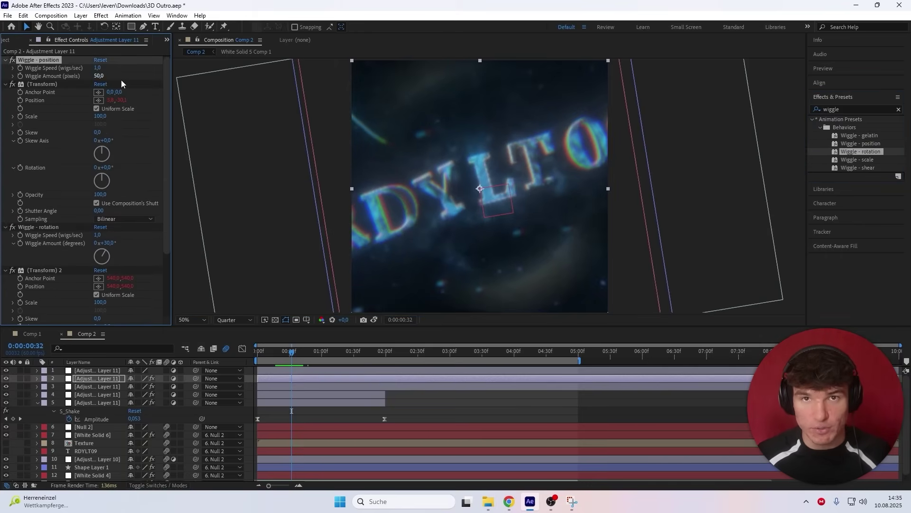
pyautogui.click(95, 76)
pyautogui.write('15')
pyautogui.hotkey('shift', 'Tab')
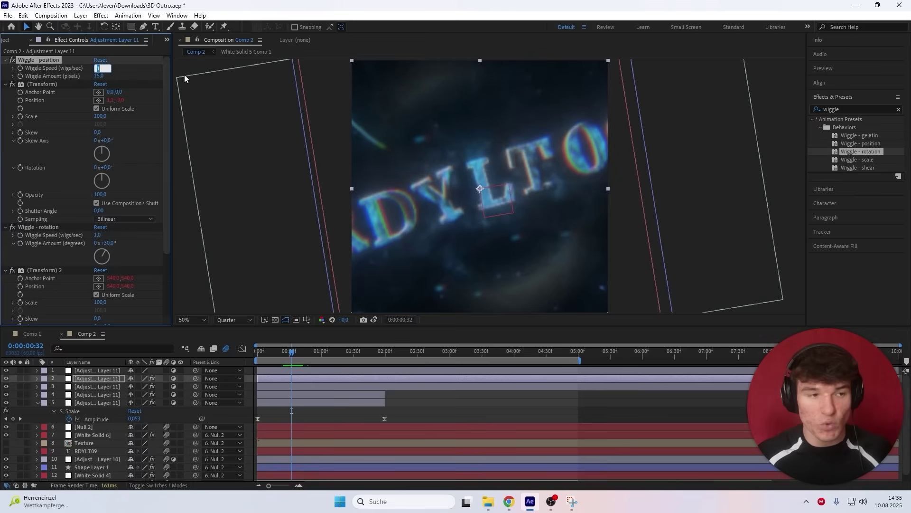
pyautogui.write('0')
pyautogui.press('Return')
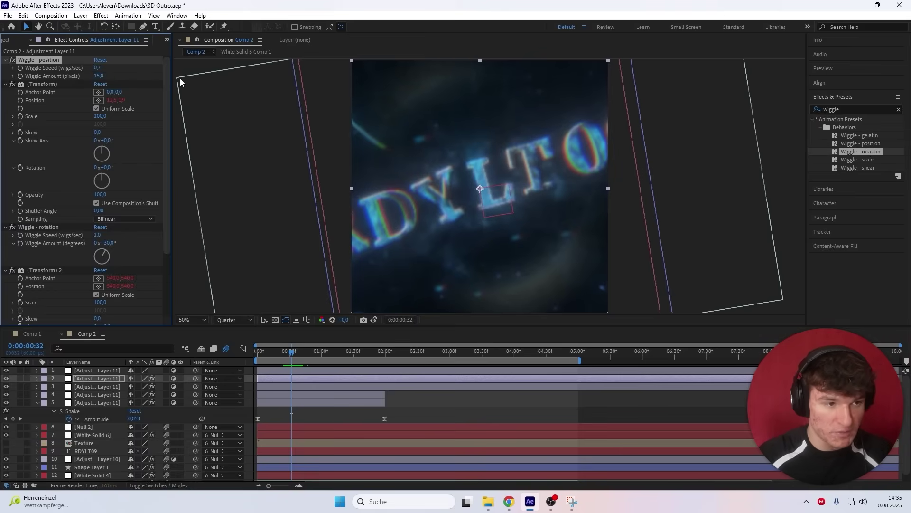
# - Set the rotation wiggle's amount to 2 degrees and adjust its wiggle speed
pyautogui.scroll(-4, 141, 124)
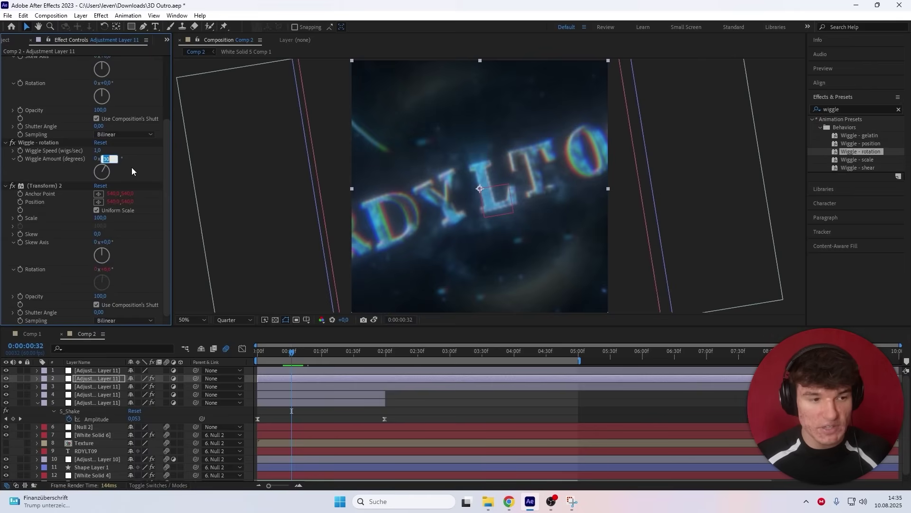
pyautogui.write('2')
pyautogui.click(97, 151)
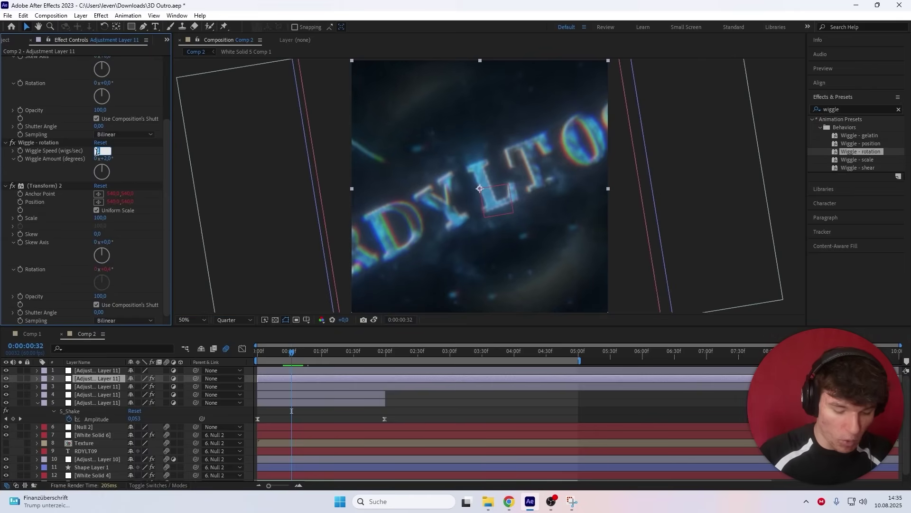
pyautogui.press('Return')
# - Apply the S_Flicker effect to the topmost adjustment layer, set its Amplitude to 0.1, and open its Rand Freq value
pyautogui.click(489, 353)
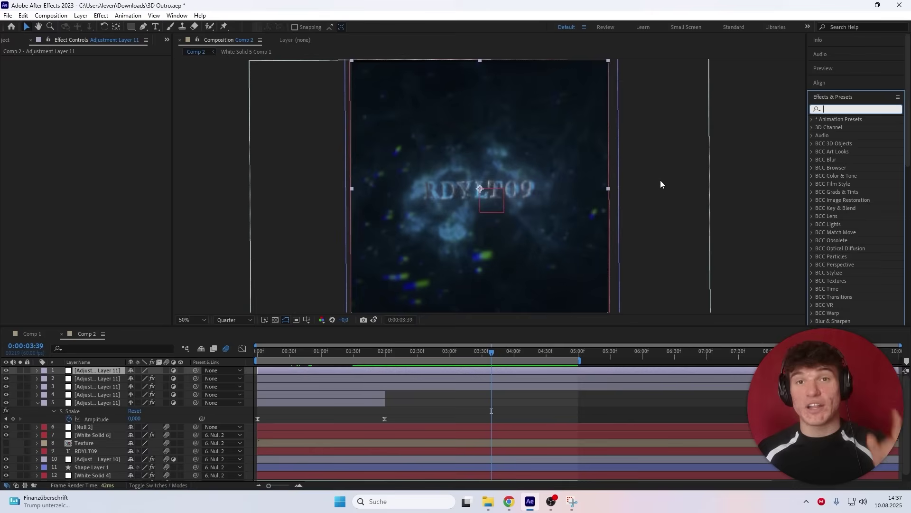
pyautogui.write('s_flicker')
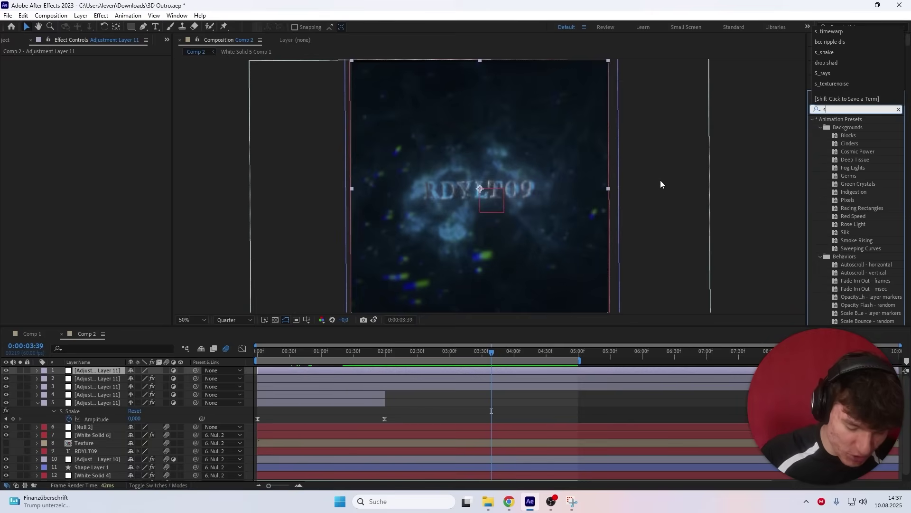
pyautogui.moveTo(852, 127); pyautogui.dragTo(489, 370)
pyautogui.click(101, 84)
pyautogui.write('0,1')
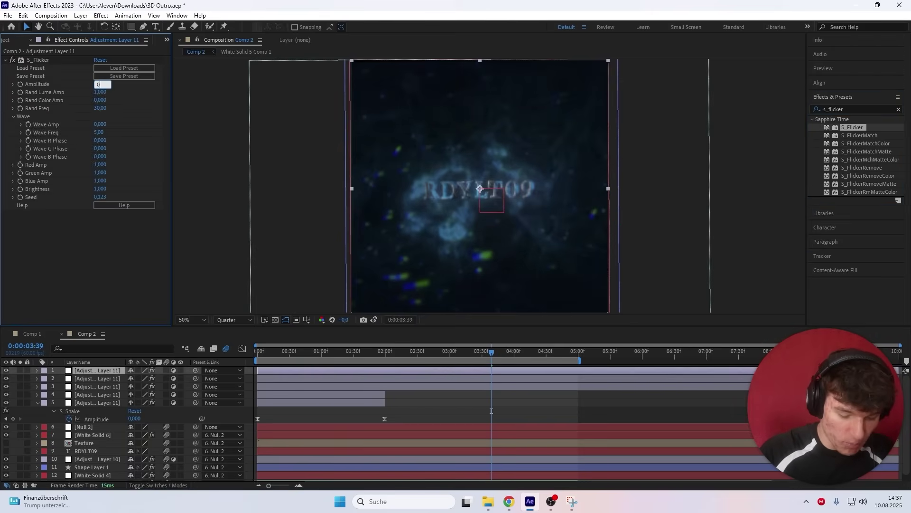
pyautogui.press('Return')
pyautogui.click(101, 108)
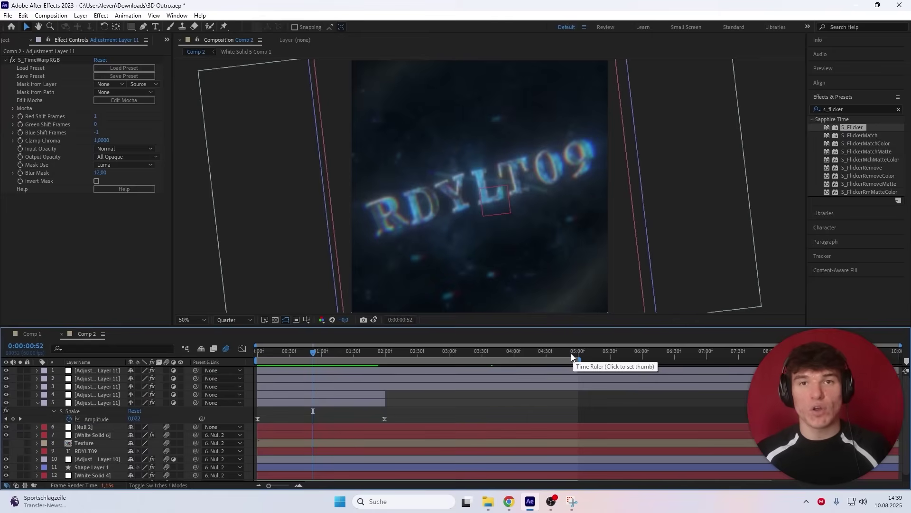
# - Check the end of the outro at 0:00:04:58 and look through the layer stack
pyautogui.click(576, 353)
pyautogui.scroll(-1, 565, 380)
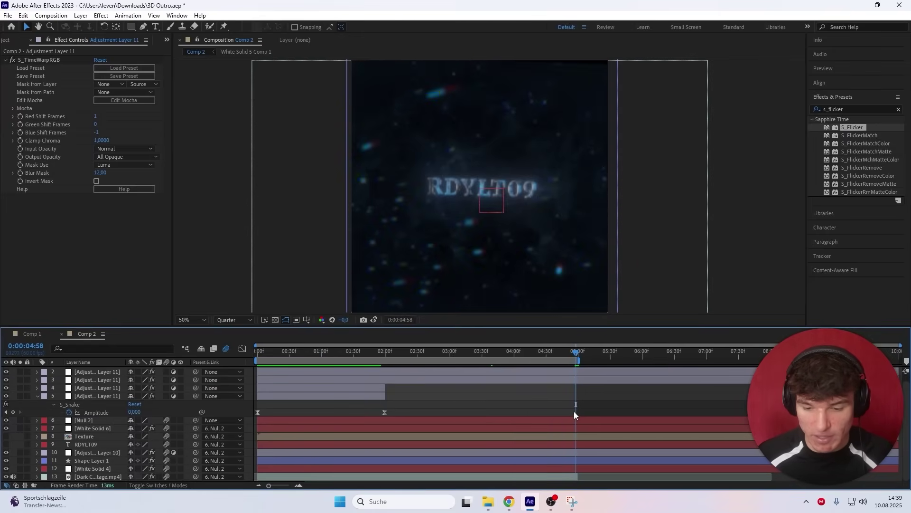
pyautogui.scroll(1, 549, 402)
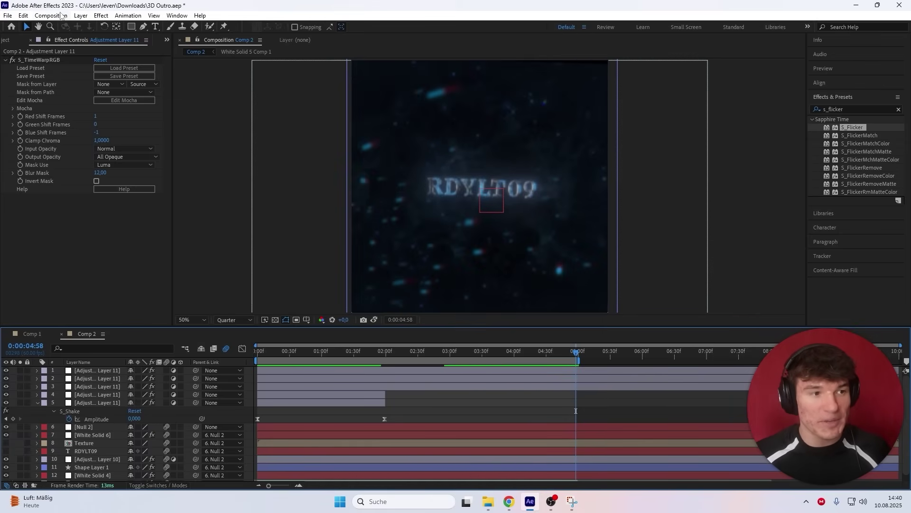
# - Add Comp 2 to the render queue and set its output module format to QuickTime
pyautogui.click(62, 16)
pyautogui.click(86, 97)
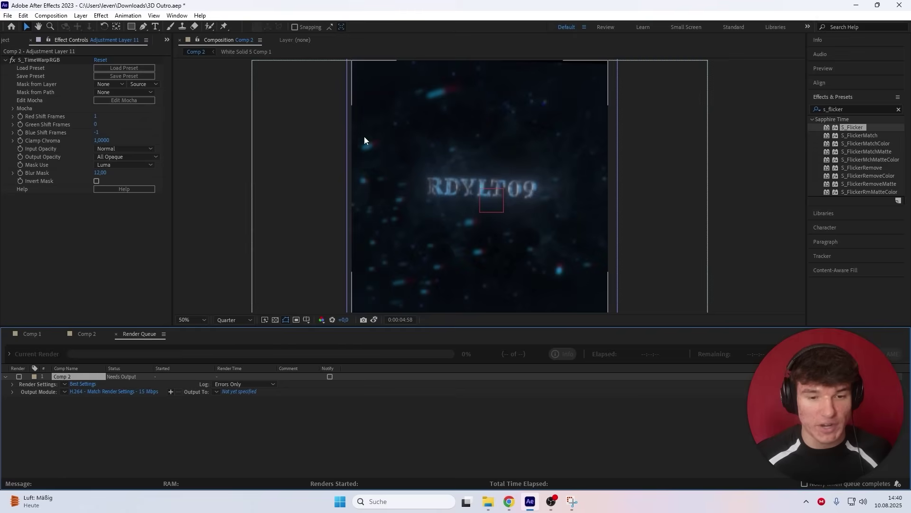
pyautogui.click(119, 393)
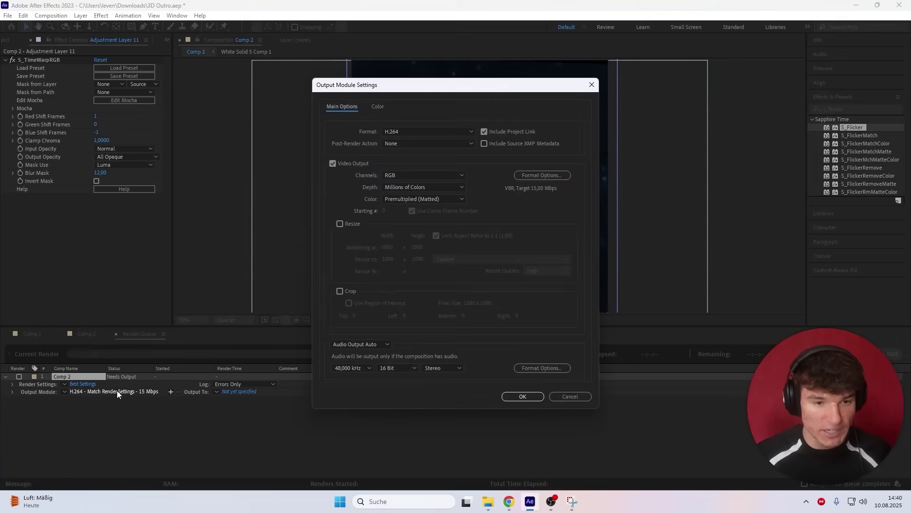
pyautogui.click(397, 133)
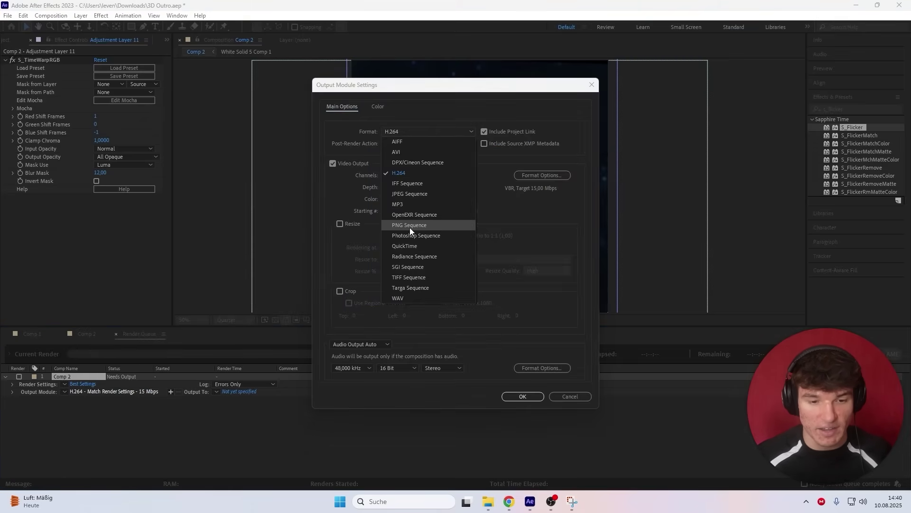
pyautogui.click(404, 246)
# - Set the QuickTime video codec to Apple ProRes 422 and accept the output module settings
pyautogui.click(545, 175)
pyautogui.click(415, 111)
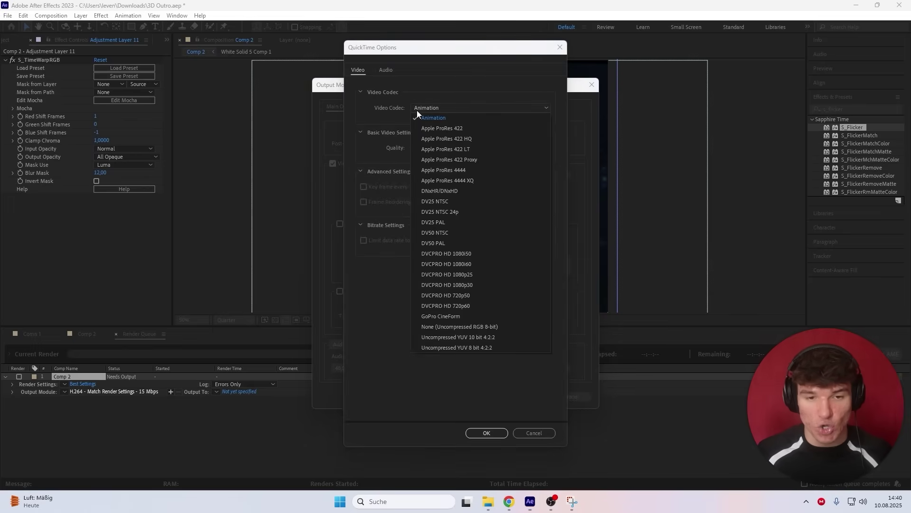
pyautogui.click(459, 132)
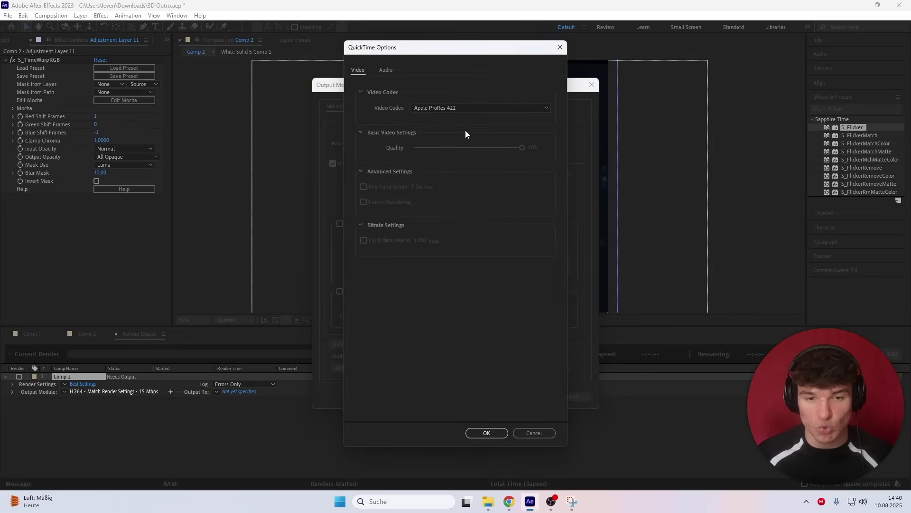
pyautogui.click(482, 430)
pyautogui.click(522, 398)
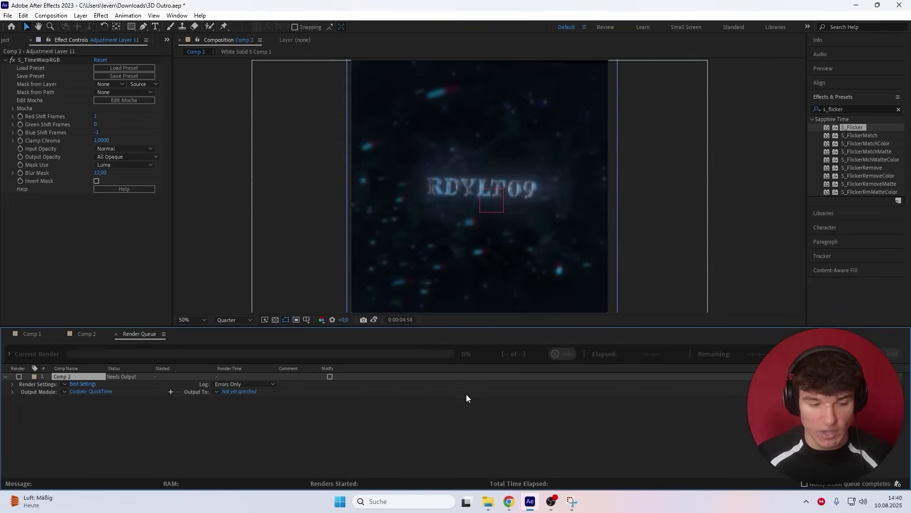
# - Set the render's output file to a QuickTime movie named Outro on the Desktop
pyautogui.click(249, 394)
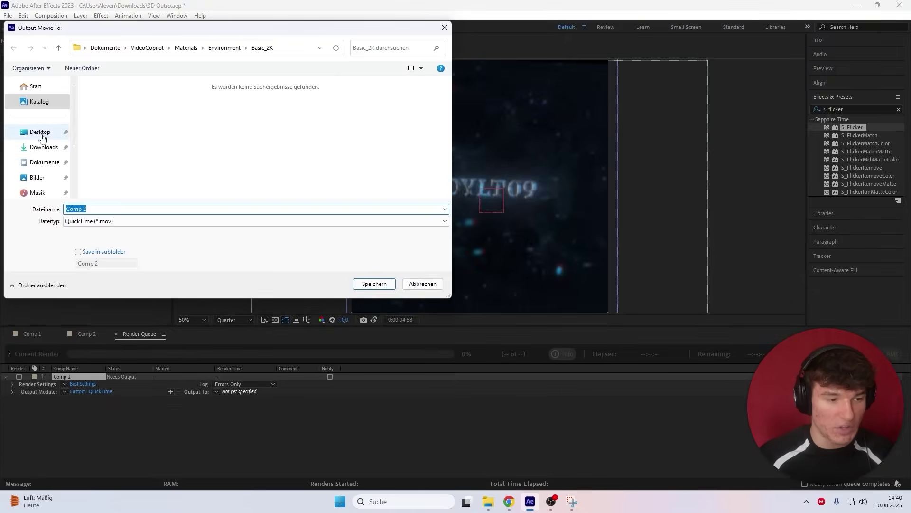
pyautogui.click(40, 133)
pyautogui.click(132, 225)
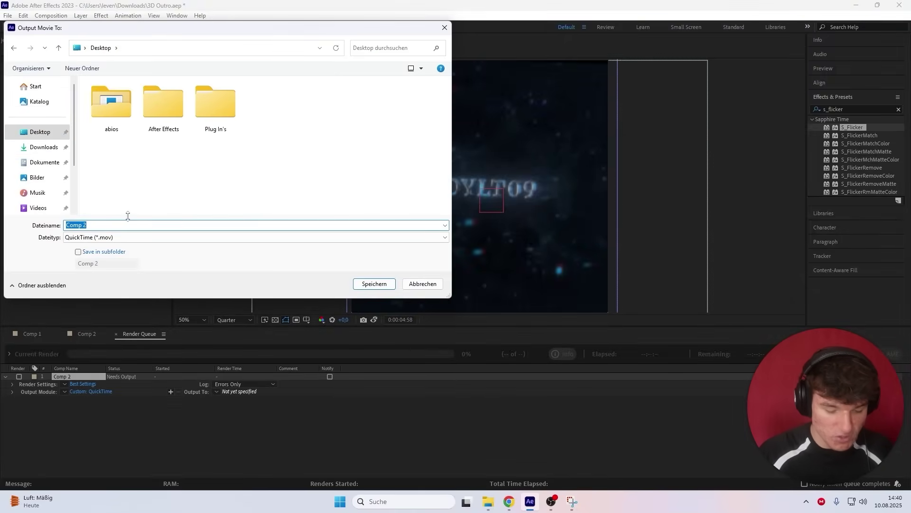
pyautogui.write('Outro')
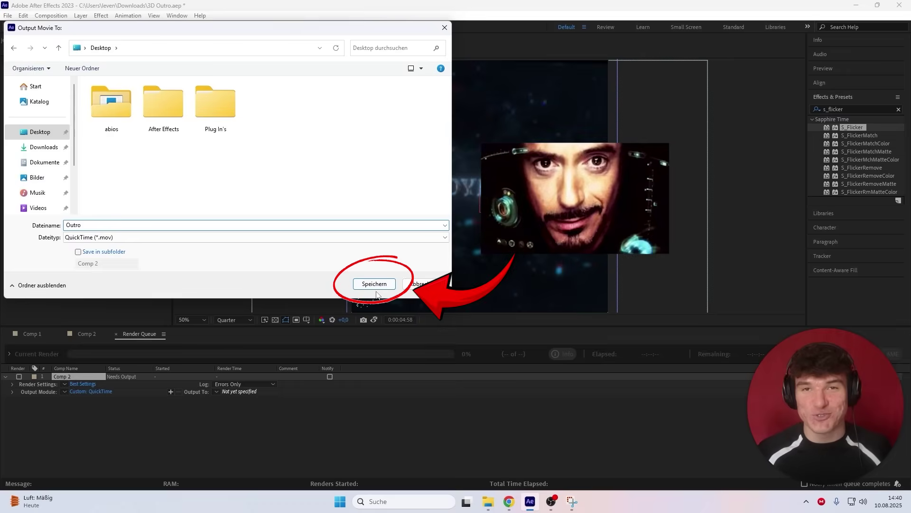
pyautogui.click(376, 287)
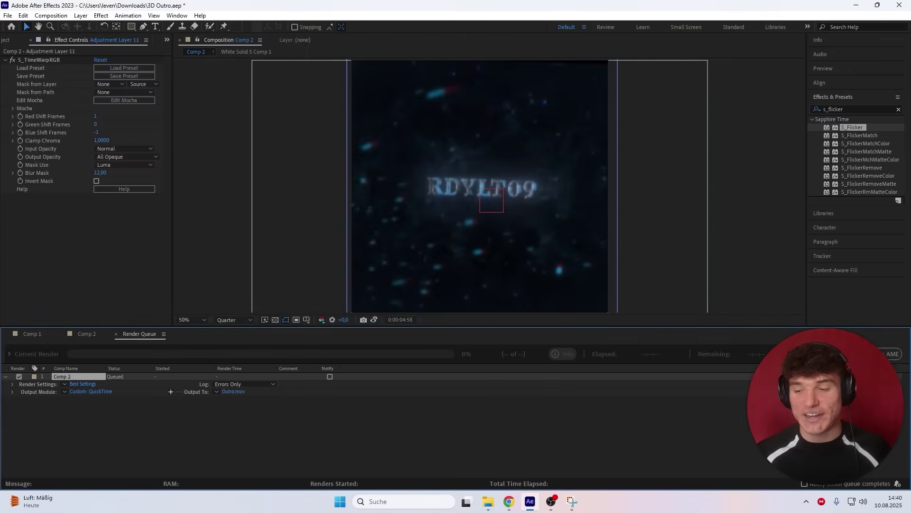